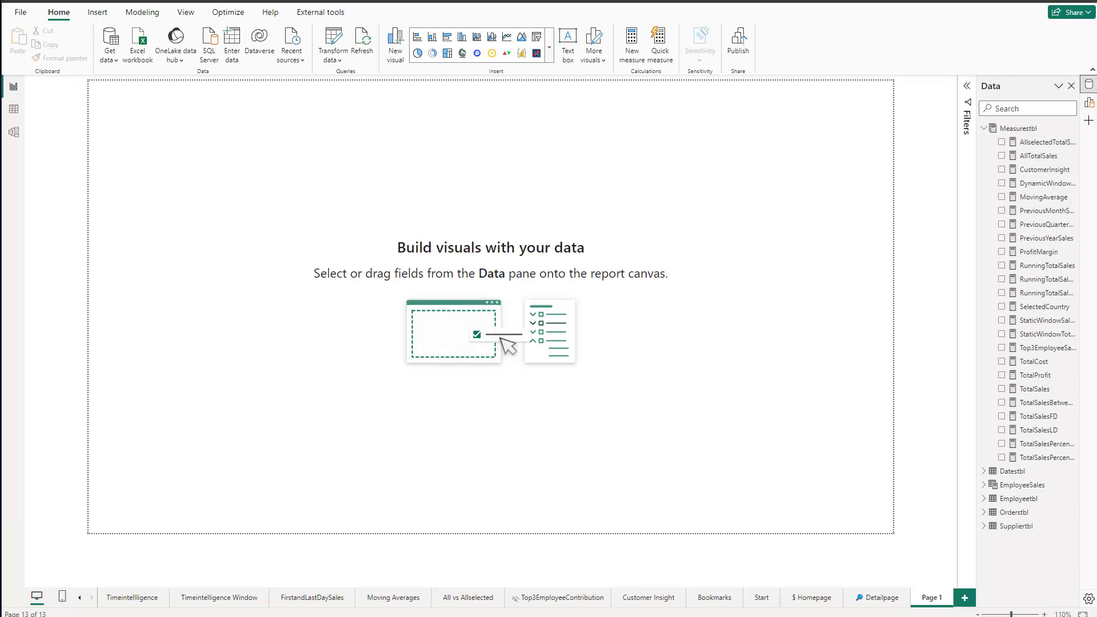
# Review the ProfitMargin measure's formula and add the measure to the blank report page as a card visual
pyautogui.click(1039, 252)
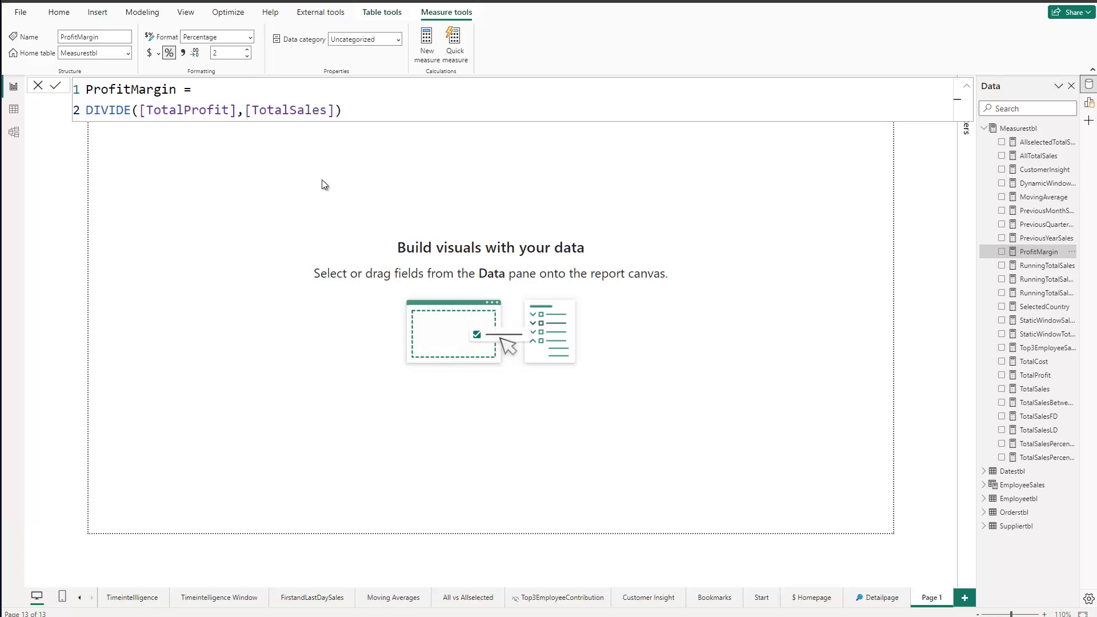
pyautogui.click(376, 173)
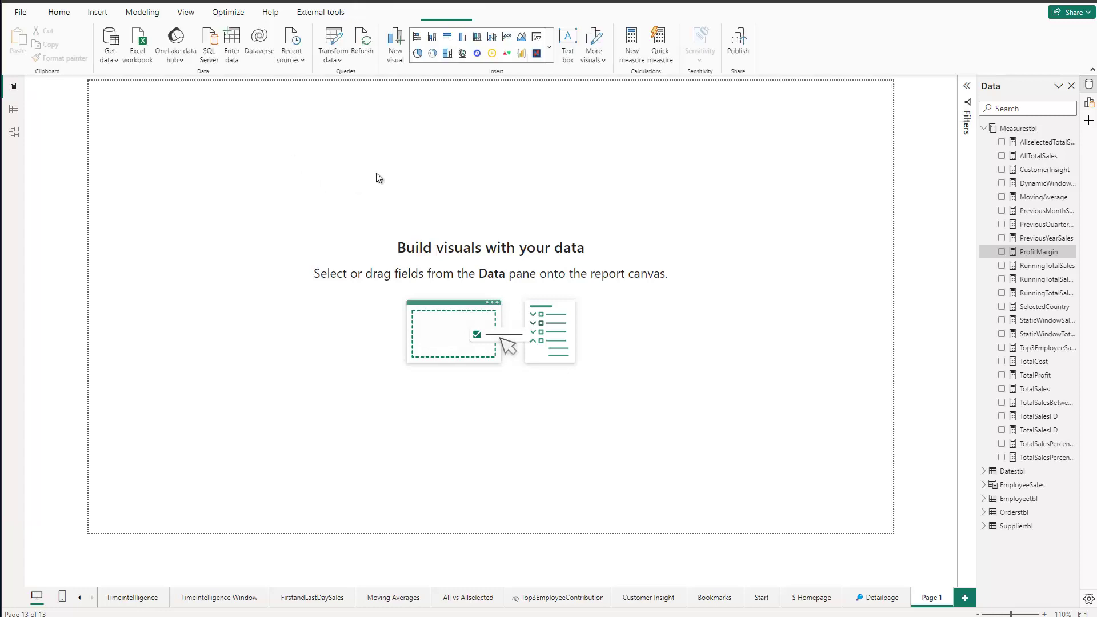
pyautogui.click(1002, 251)
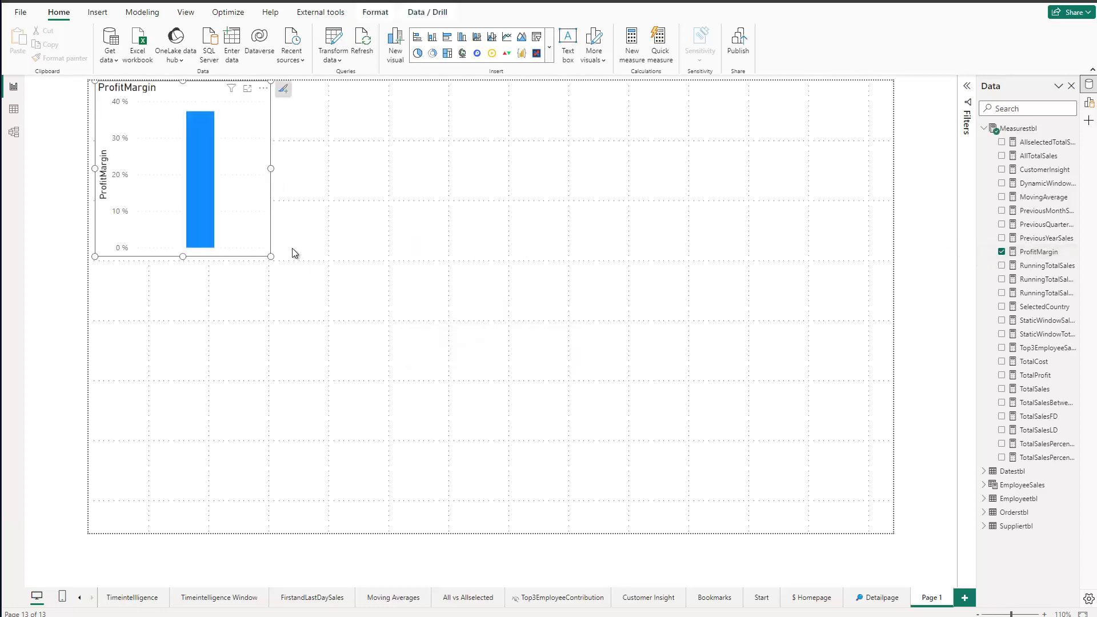
pyautogui.click(1089, 105)
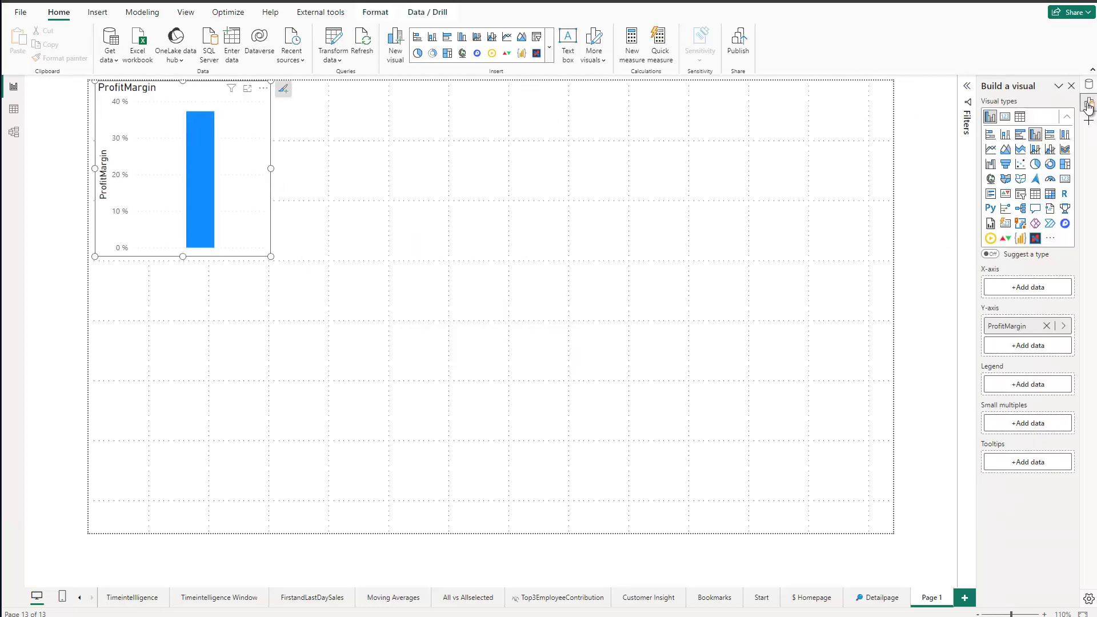
pyautogui.click(1005, 117)
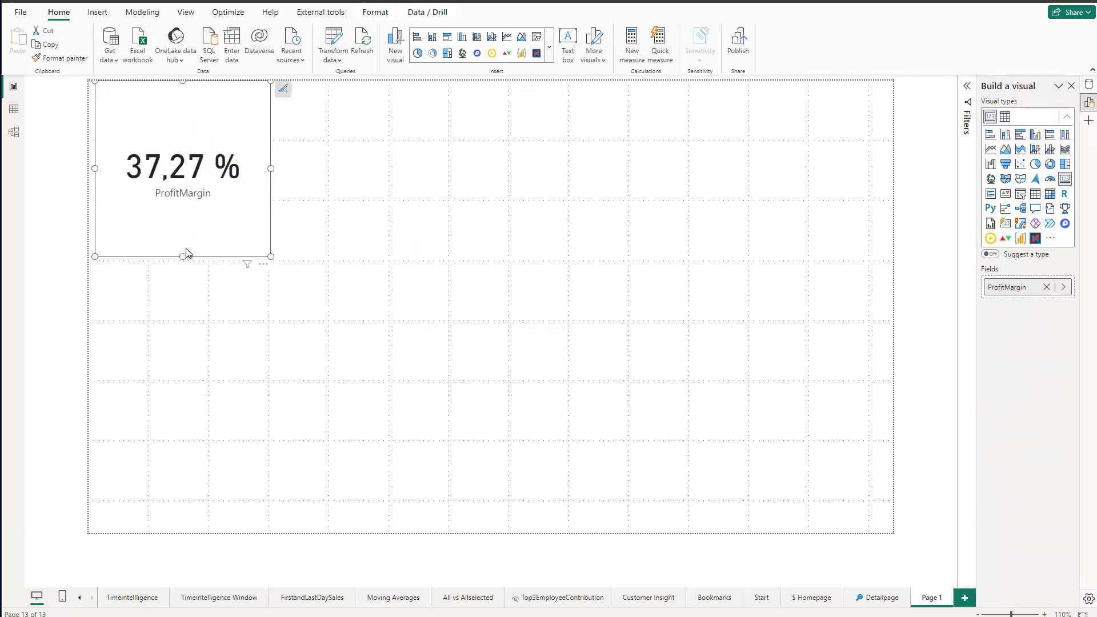
# Shrink the ProfitMargin card to a compact rectangle and place it near the top middle of the report page
pyautogui.moveTo(271, 257); pyautogui.dragTo(265, 176)
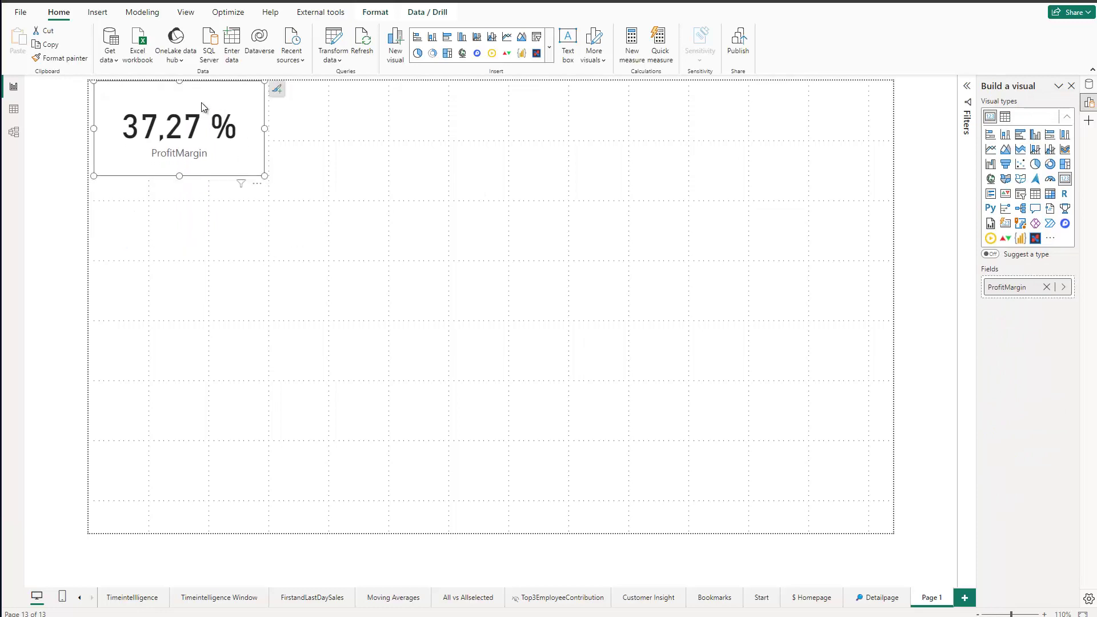
pyautogui.moveTo(201, 102); pyautogui.dragTo(453, 107)
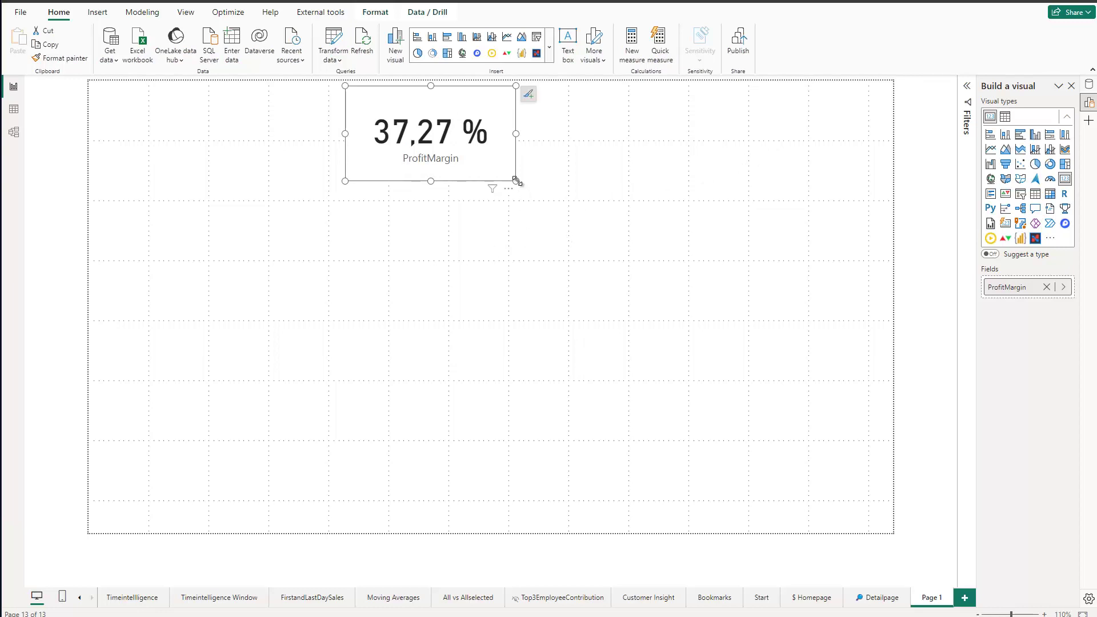
pyautogui.moveTo(517, 181); pyautogui.dragTo(513, 172)
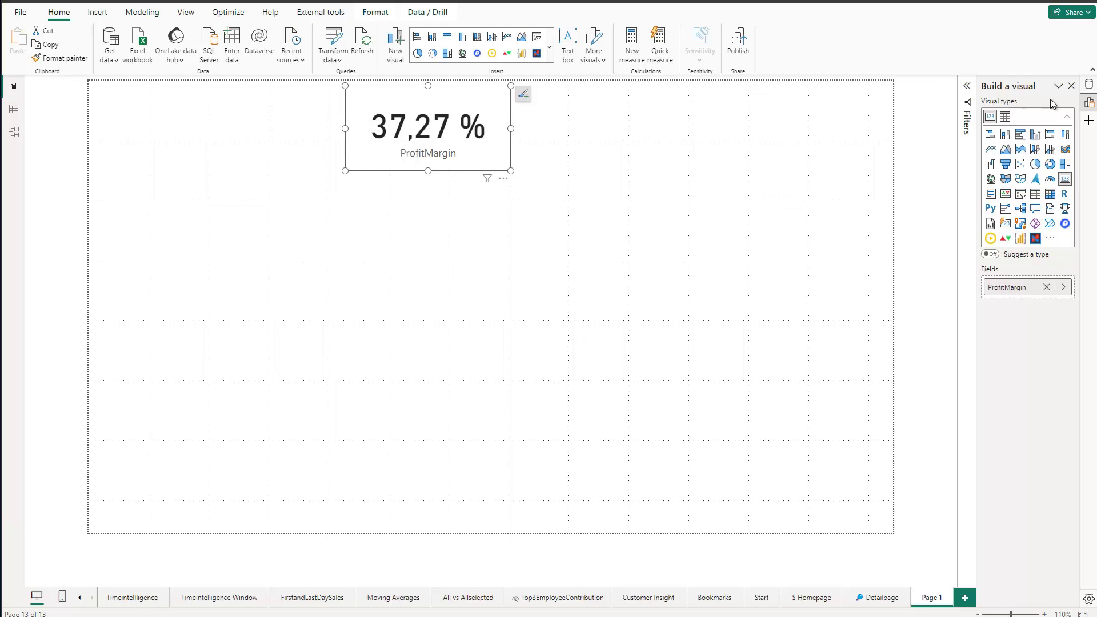
# Start a new calculated table named ProgressbarChart, leaving a second formula line for its expression
pyautogui.click(1090, 86)
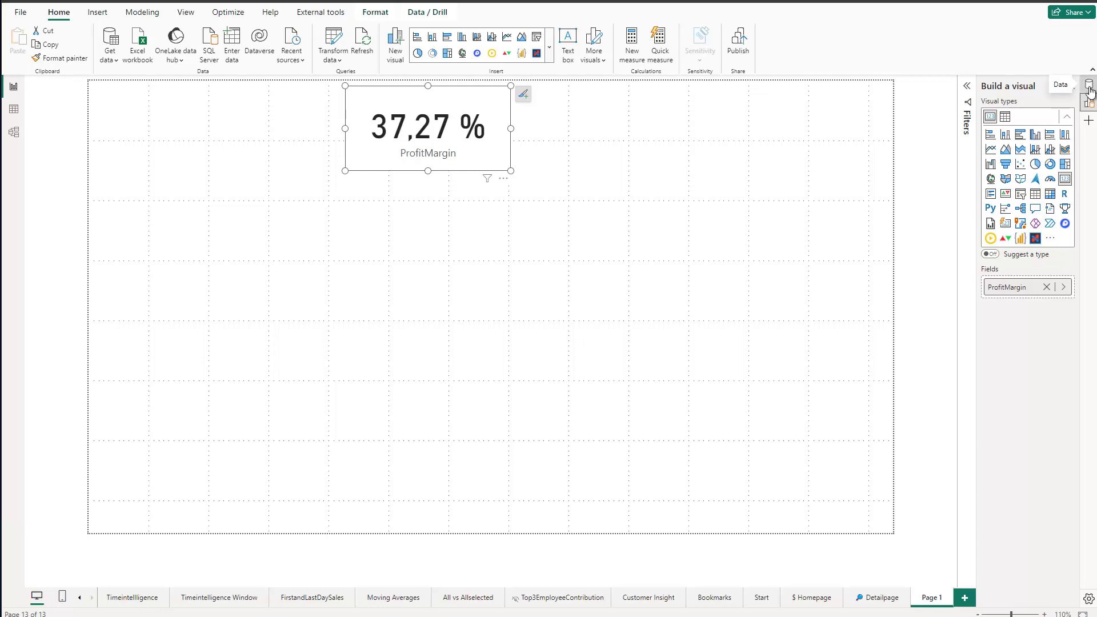
pyautogui.click(143, 12)
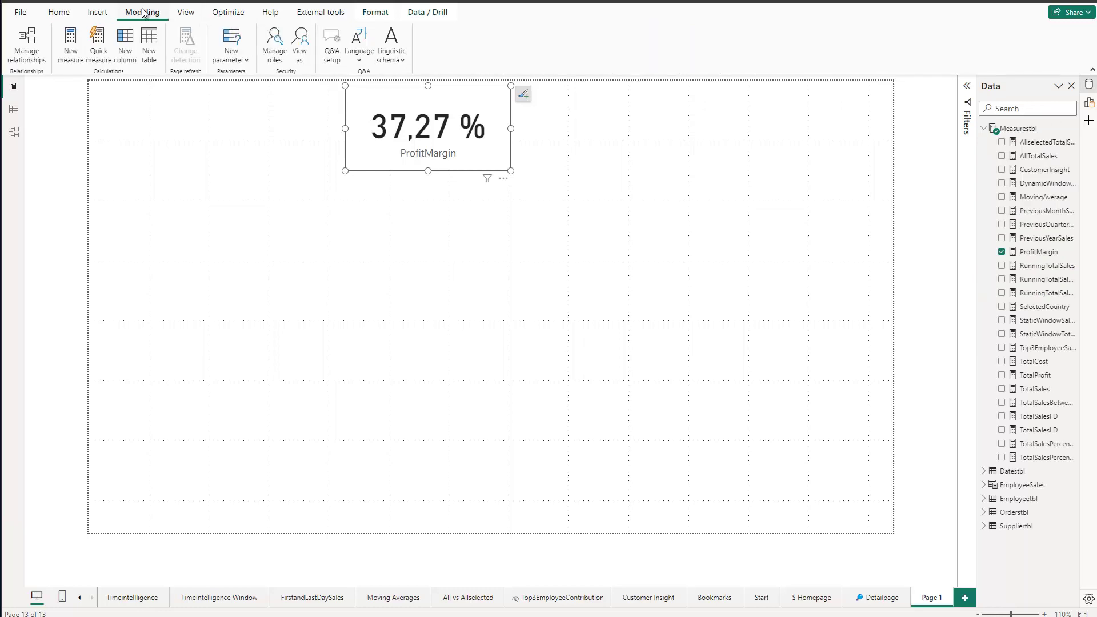
pyautogui.click(149, 46)
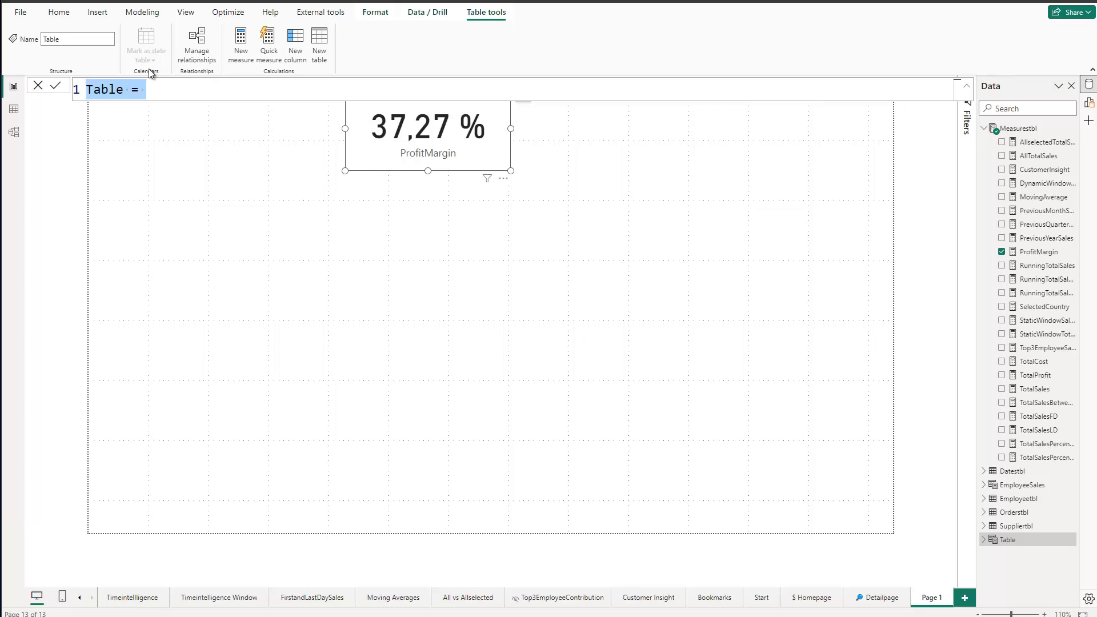
pyautogui.write('Progres')
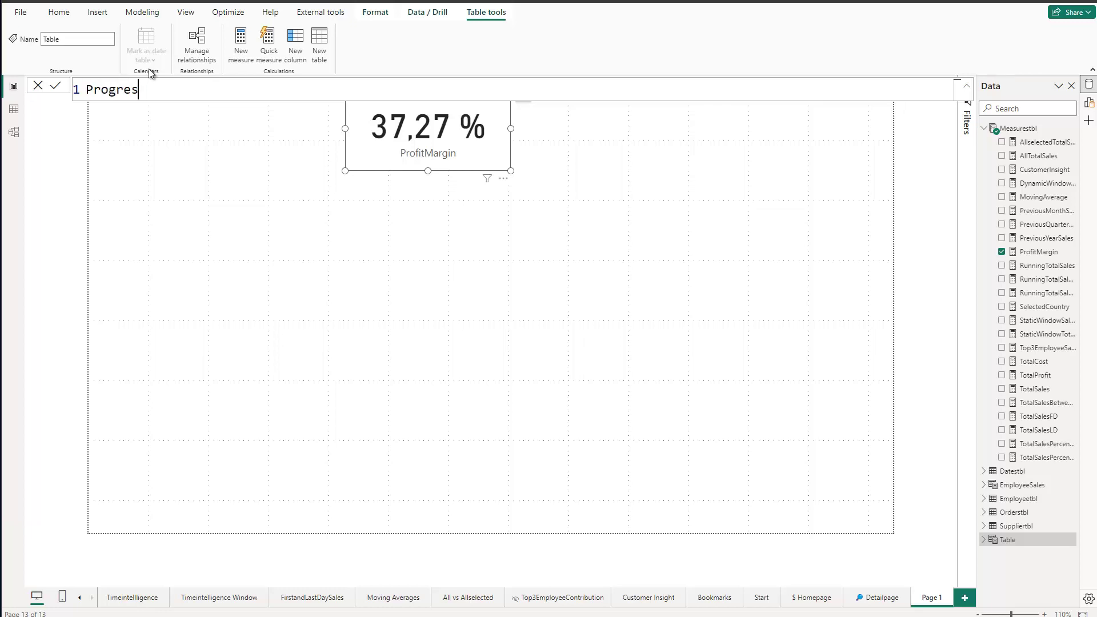
pyautogui.write('sbarChart =')
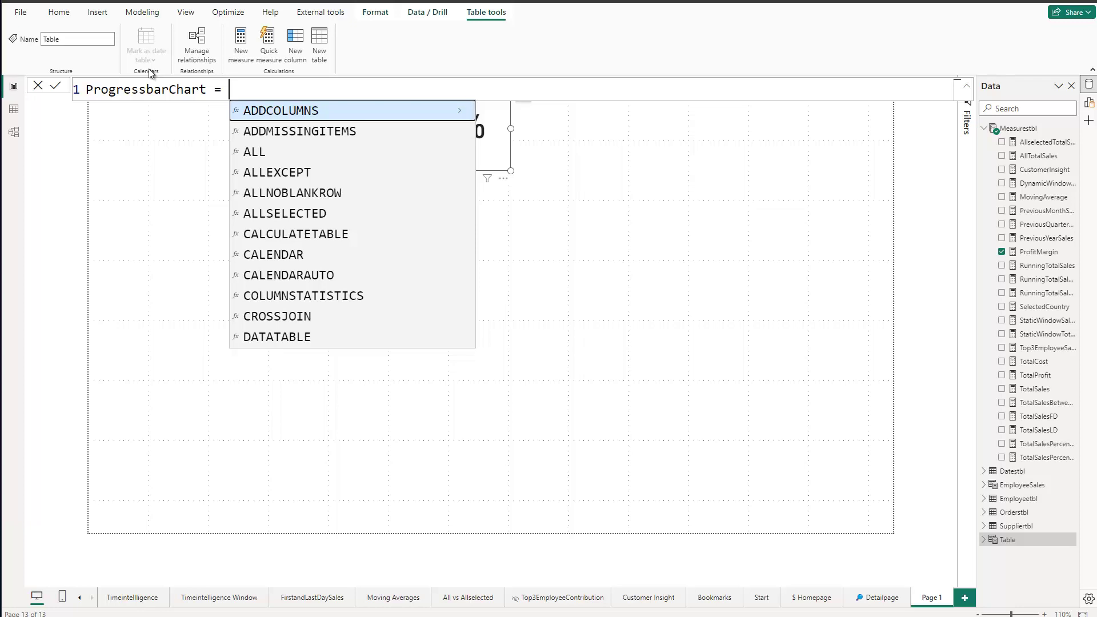
pyautogui.hotkey('shift', 'Return')
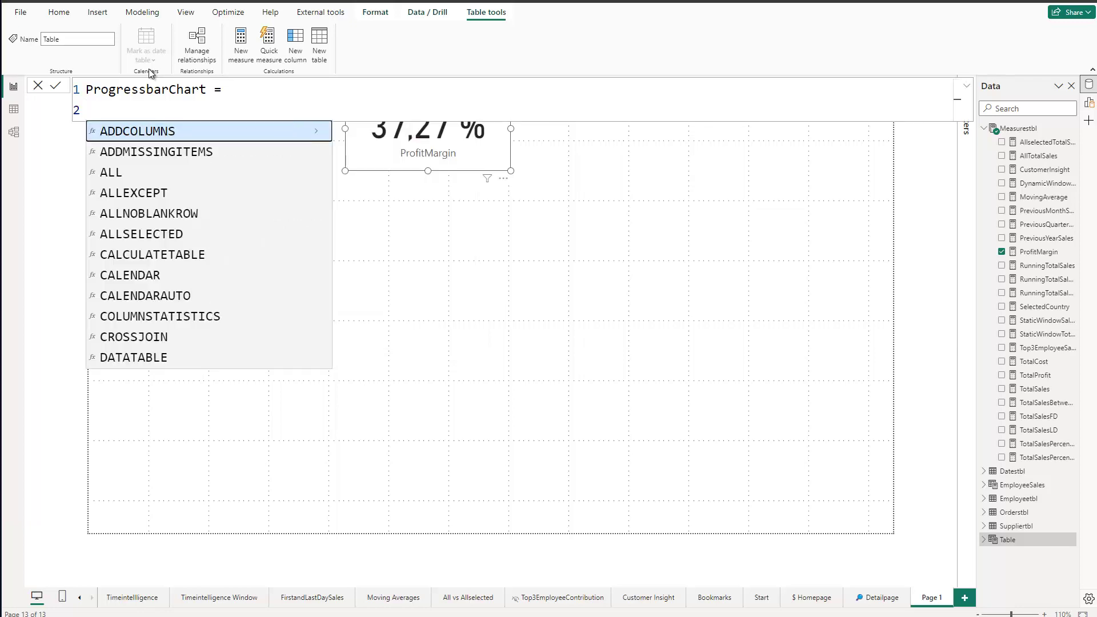
# Define the ProgressbarChart table as GENERATESERIES(1,100,1) and commit the formula
pyautogui.write('Gen')
pyautogui.press('Down')
pyautogui.press('Down')
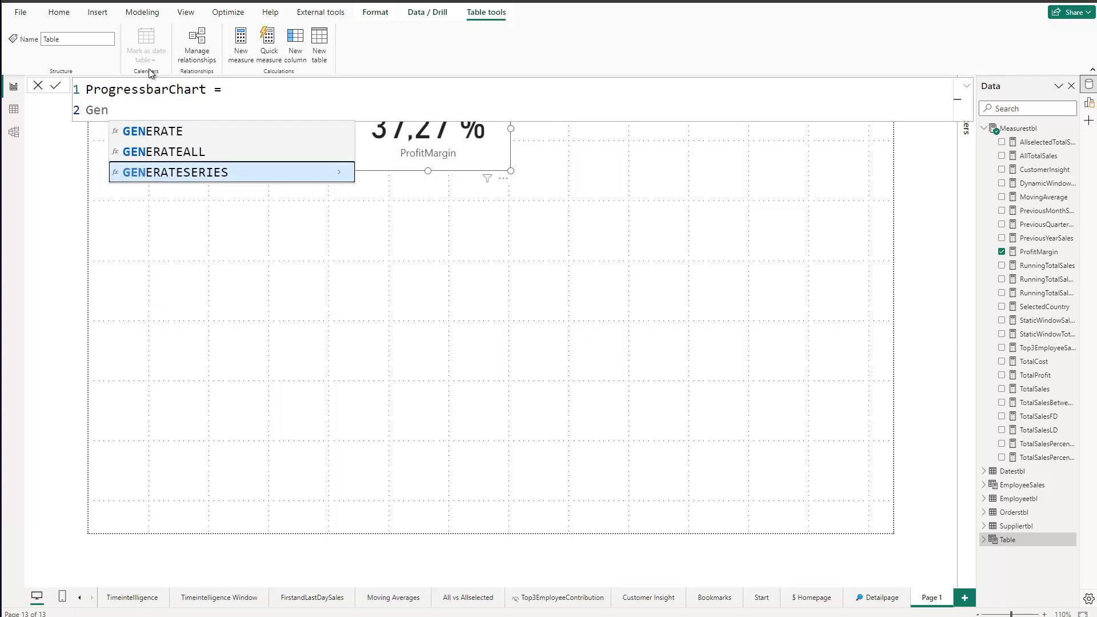
pyautogui.press('Tab')
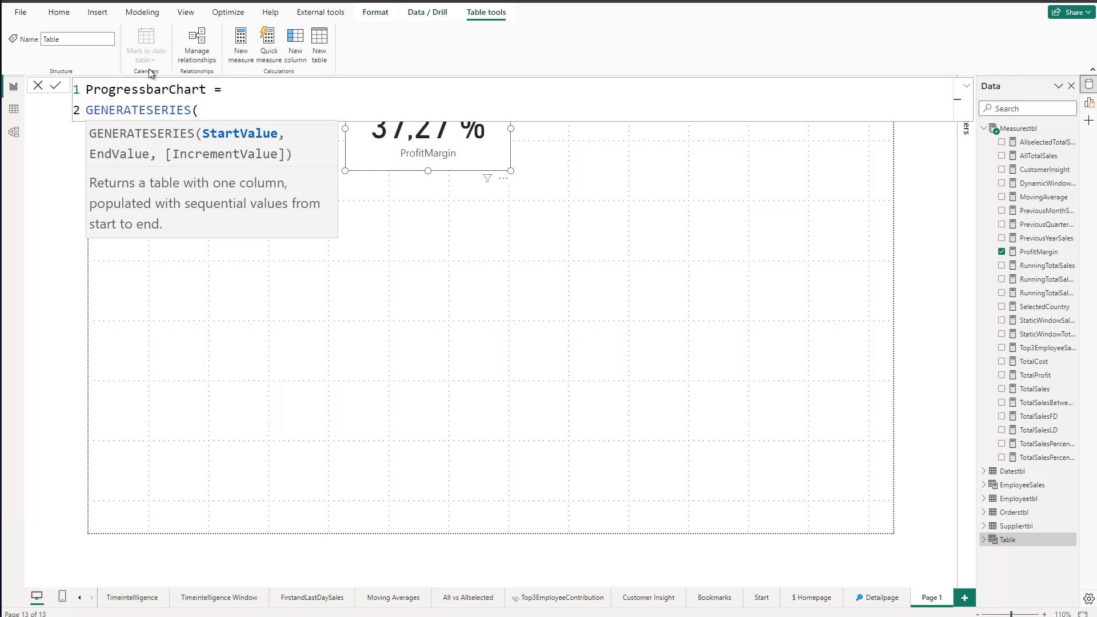
pyautogui.write('1,10')
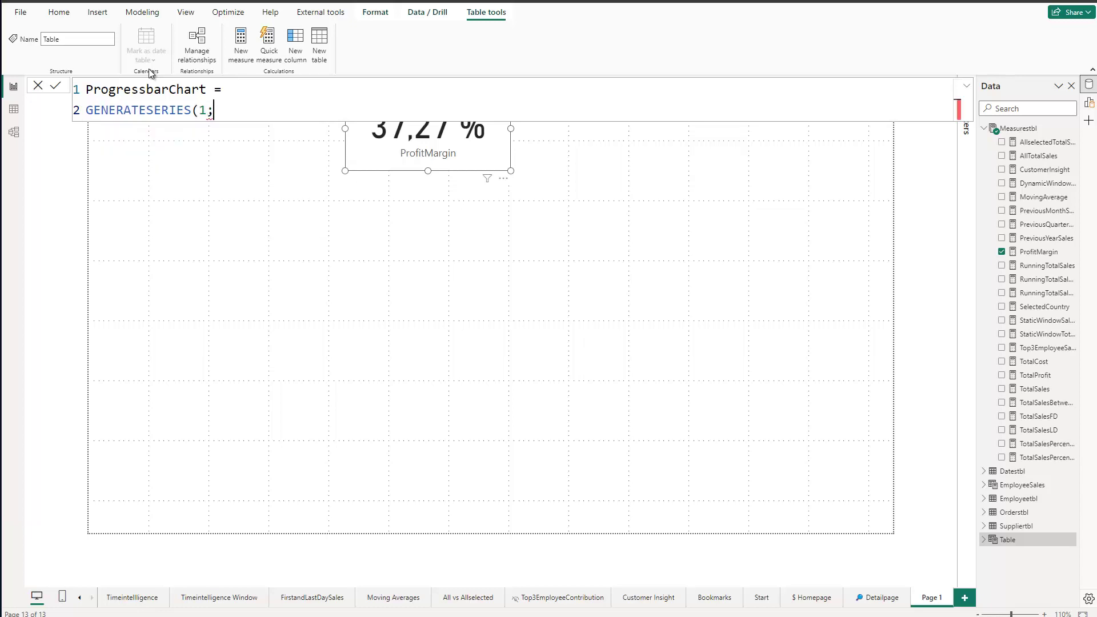
pyautogui.write('0')
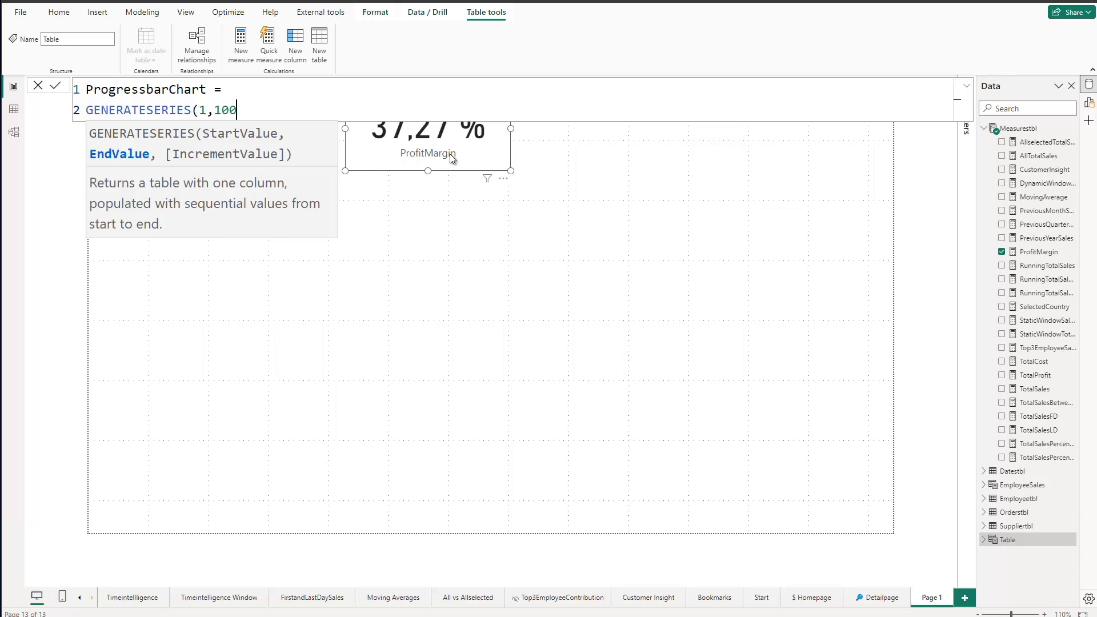
pyautogui.write(',1')
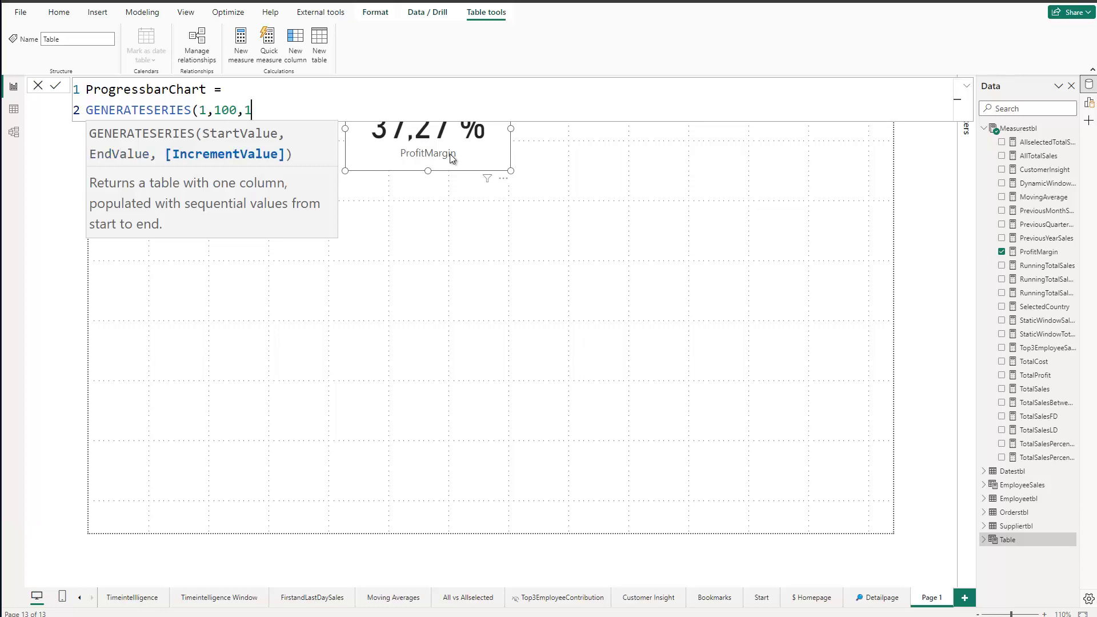
pyautogui.write(')')
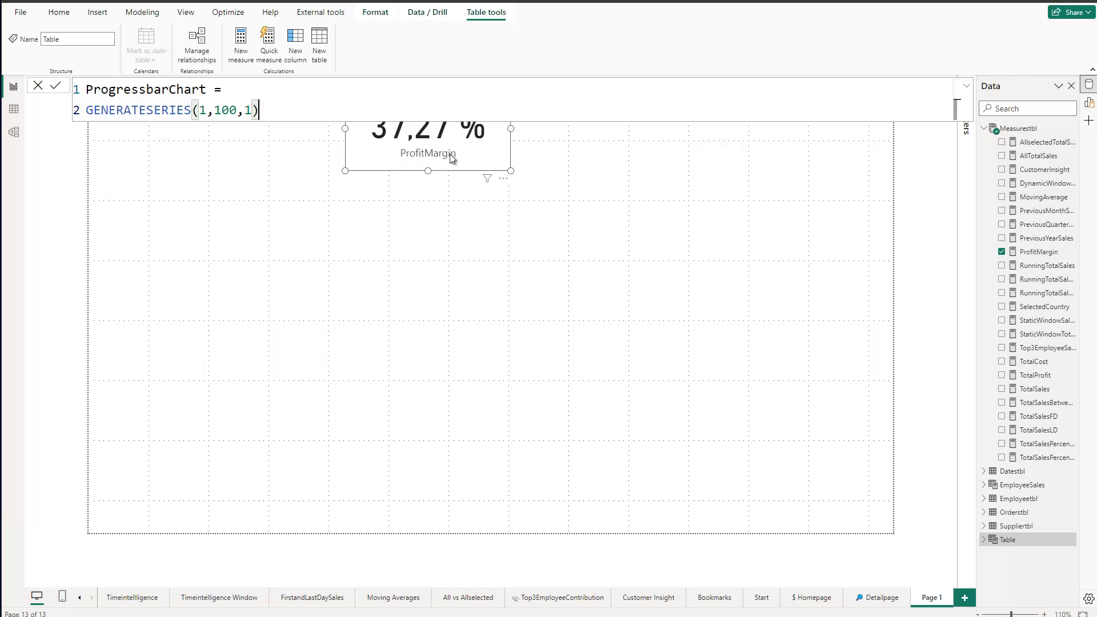
pyautogui.press('Return')
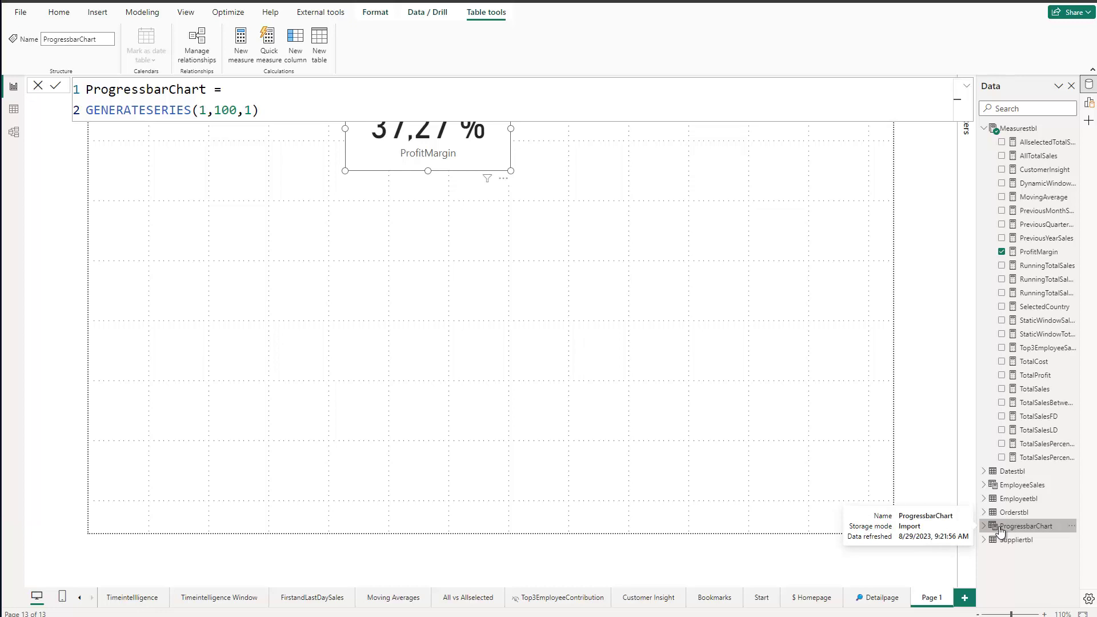
# Show the ProgressbarChart table's rows, add a calculated column, and clear its default formula with the formula text enlarged
pyautogui.click(13, 111)
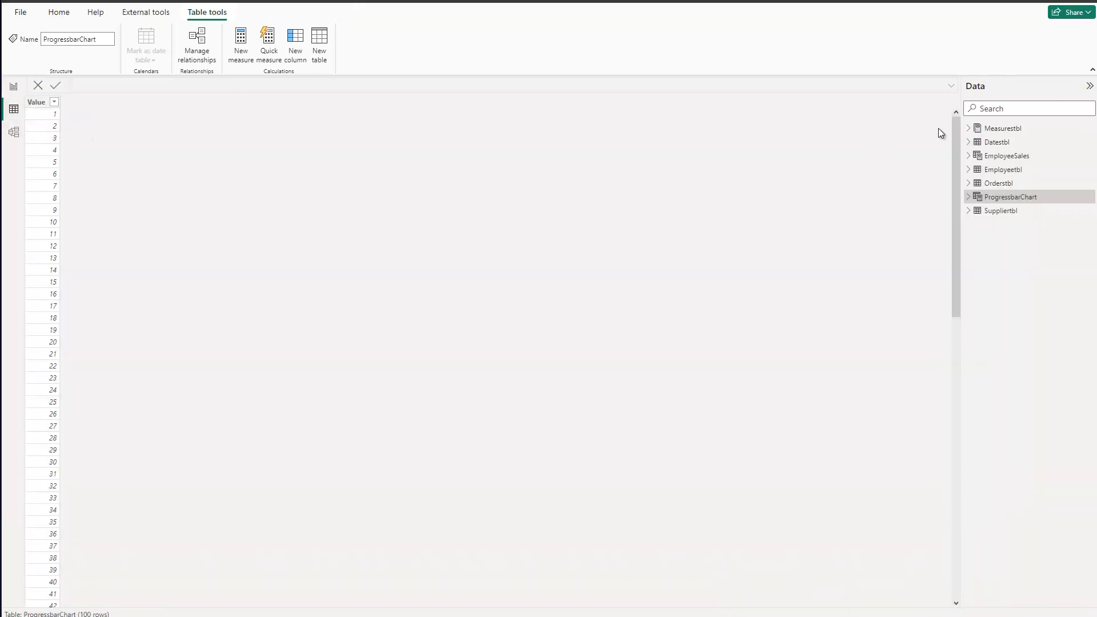
pyautogui.moveTo(954, 128); pyautogui.dragTo(932, 105)
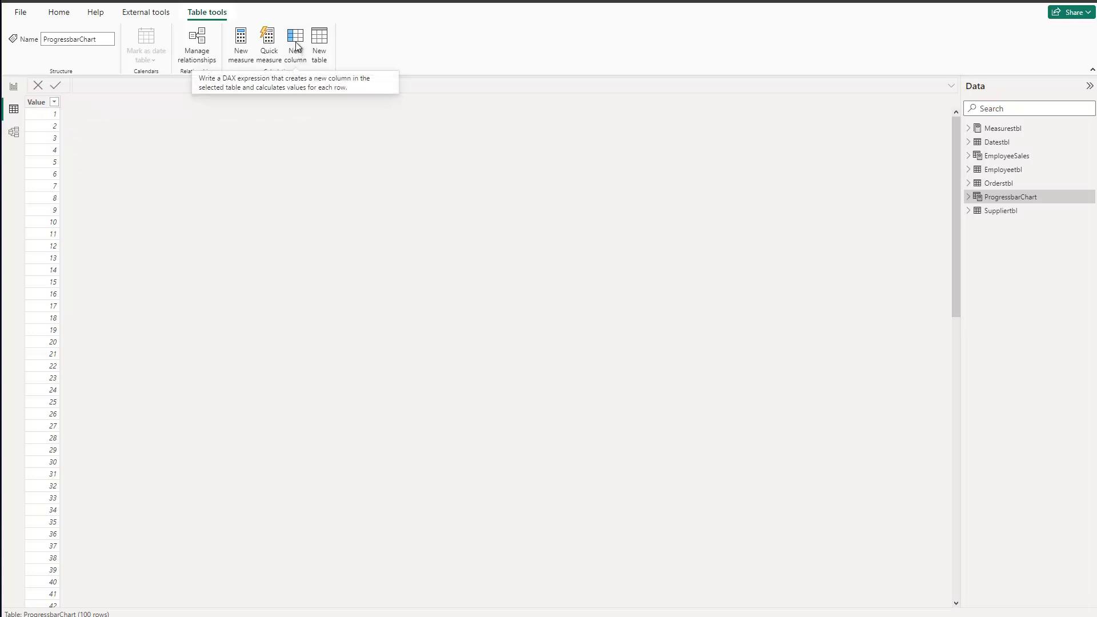
pyautogui.click(1006, 201)
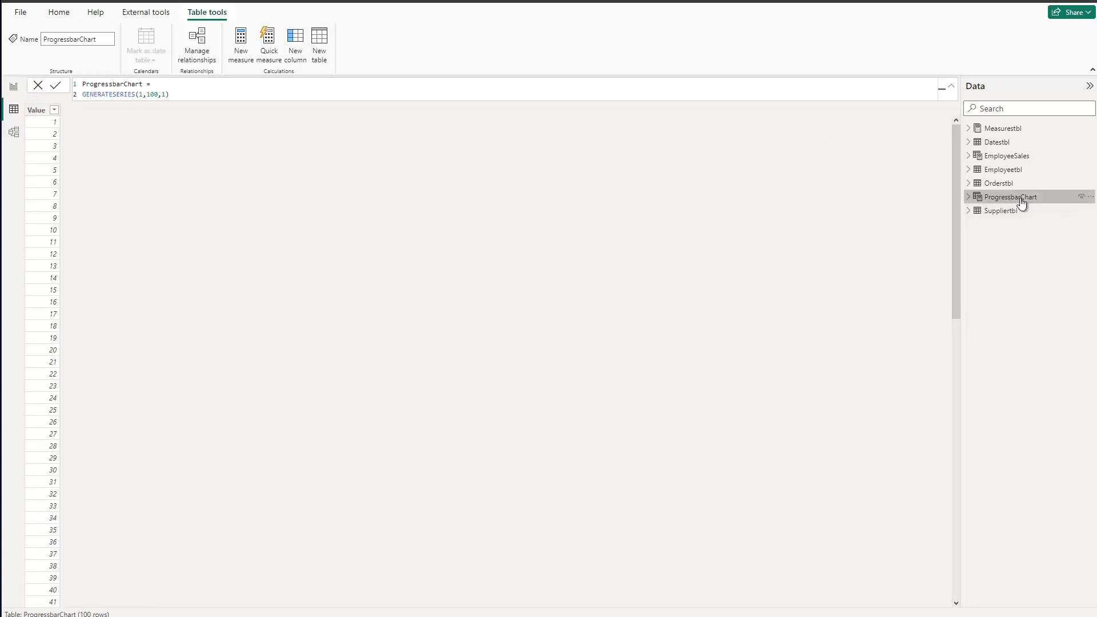
pyautogui.click(295, 41)
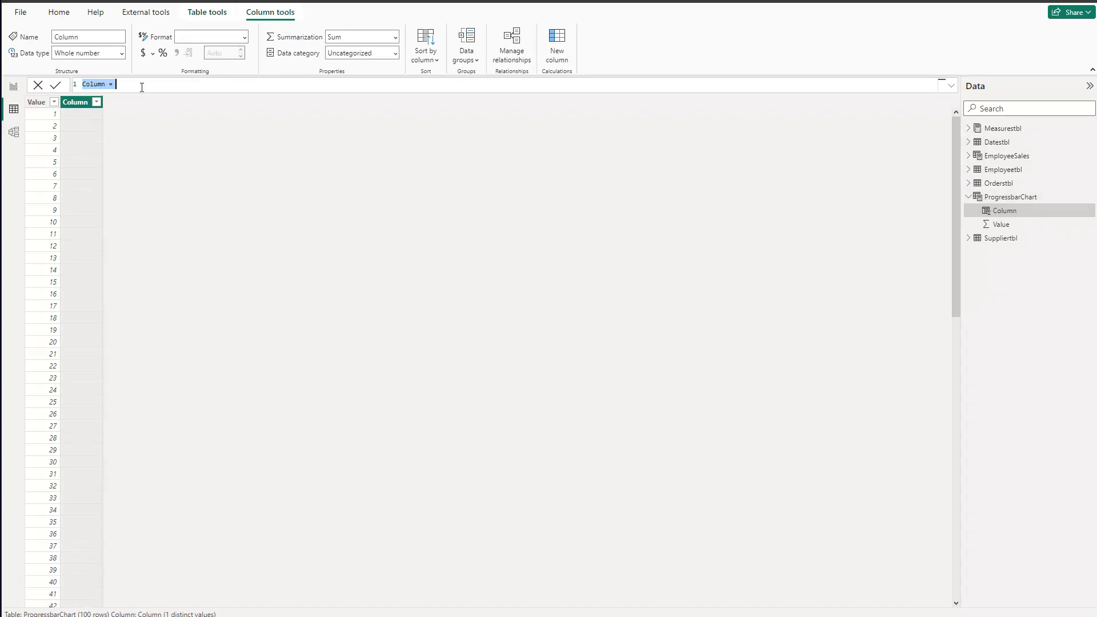
pyautogui.keyDown('ctrl'); pyautogui.scroll(5, 142, 87); pyautogui.keyUp('ctrl')
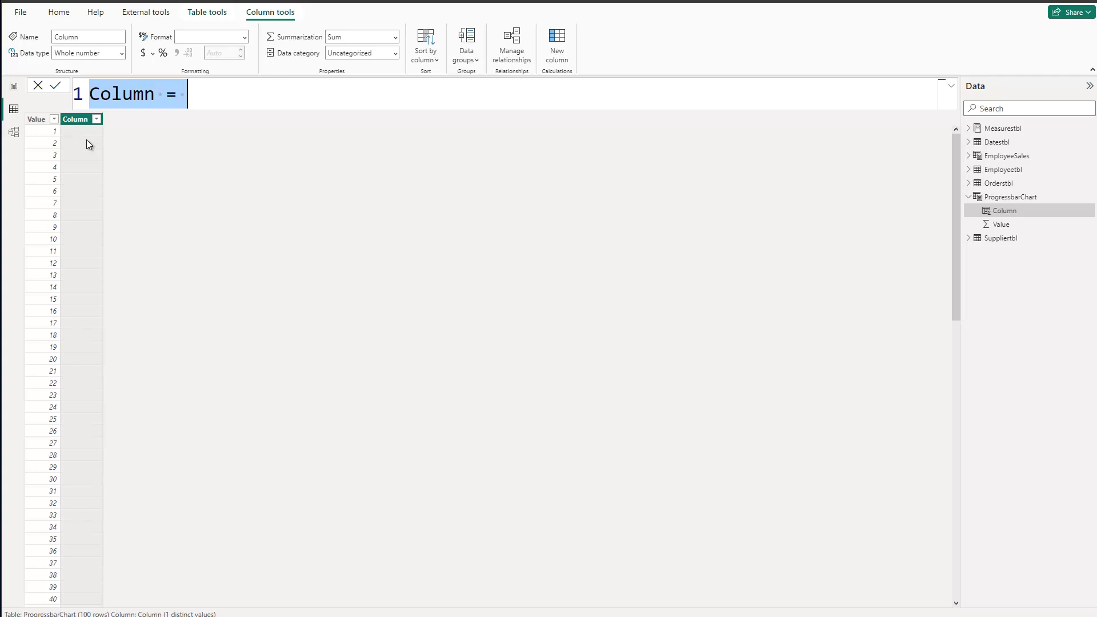
pyautogui.press('BackSpace')
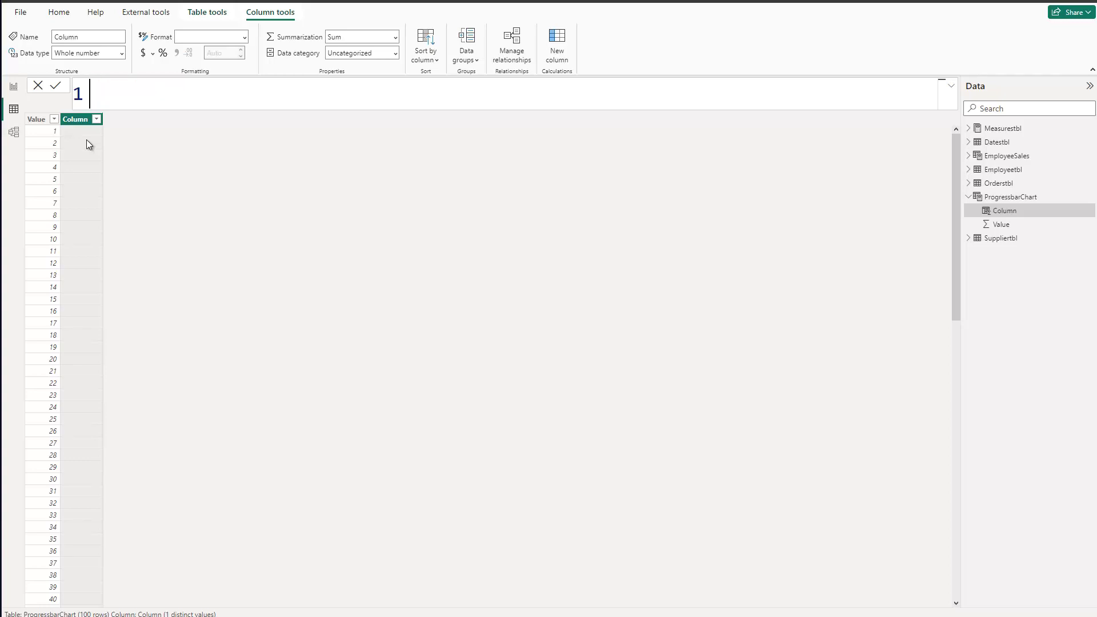
# Define the new ProgressbarChart column as Percentage = DIVIDE([Value],100) and commit it
pyautogui.write('Percentage = D')
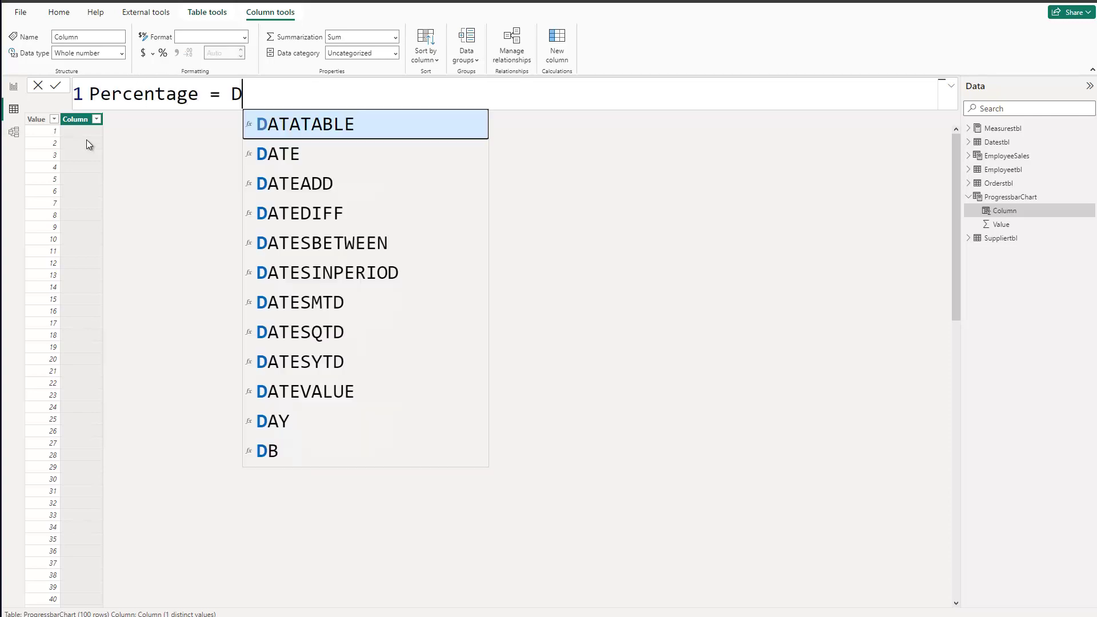
pyautogui.write('iv')
pyautogui.press('Tab')
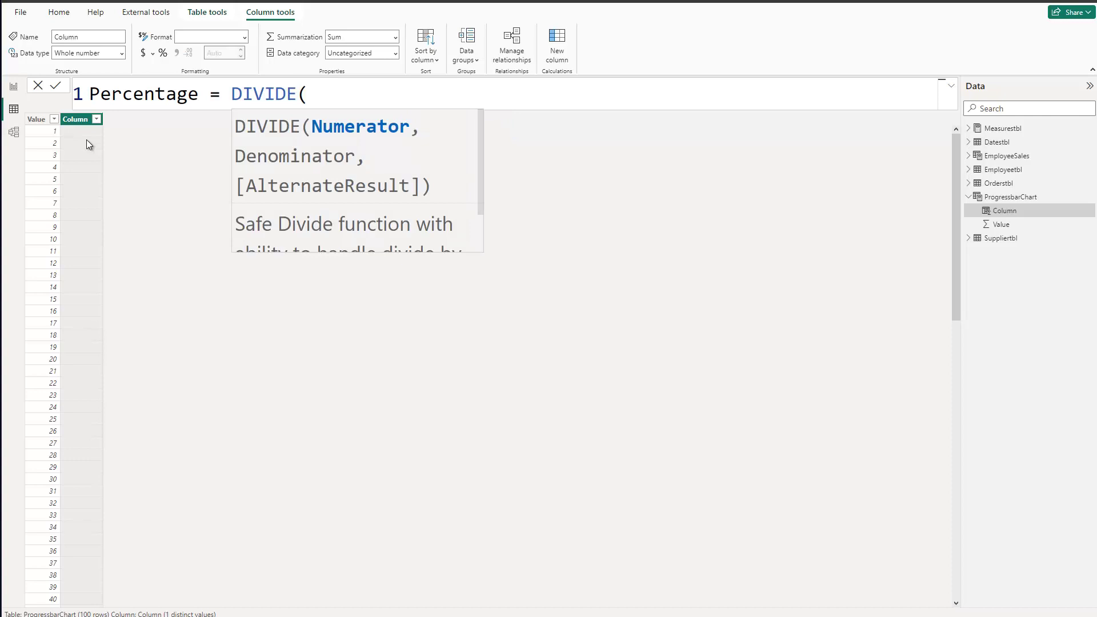
pyautogui.write('V')
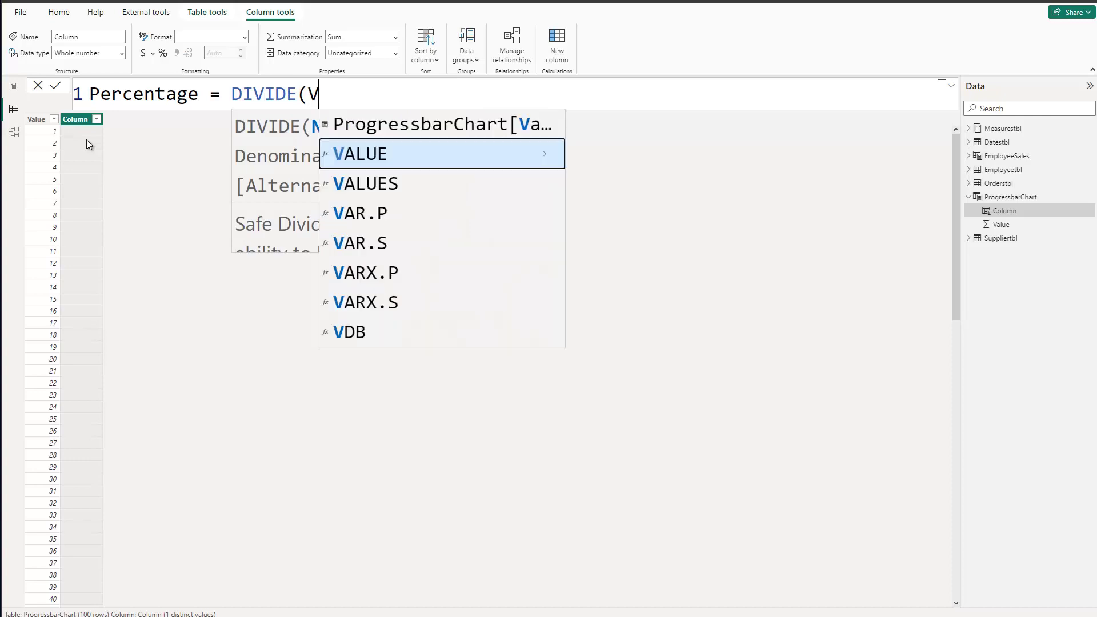
pyautogui.press('BackSpace')
pyautogui.write('[Val')
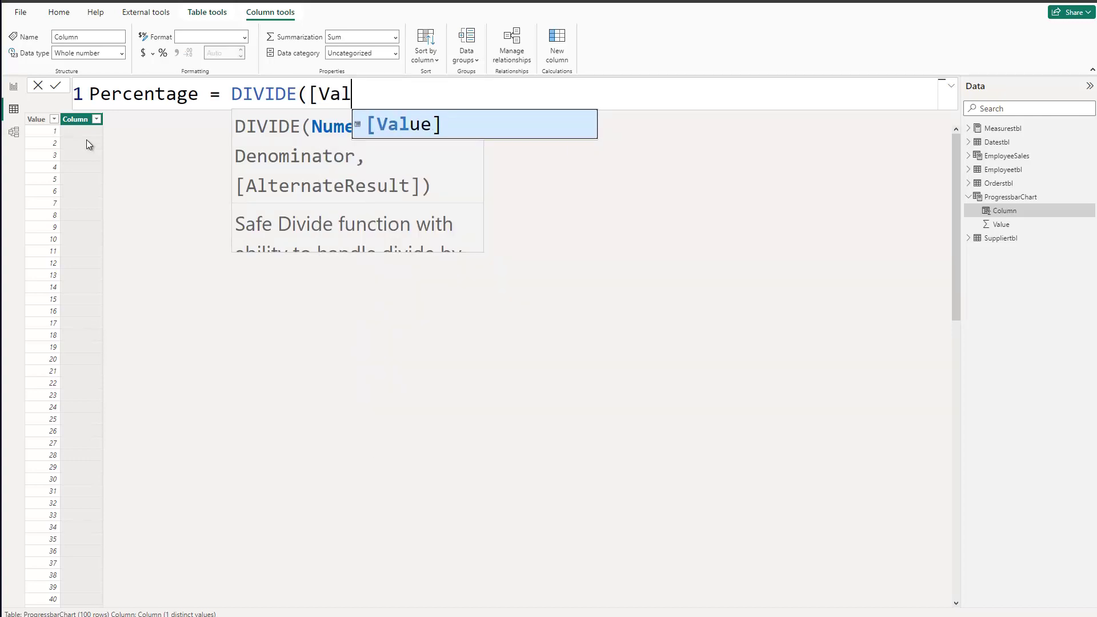
pyautogui.press('Tab')
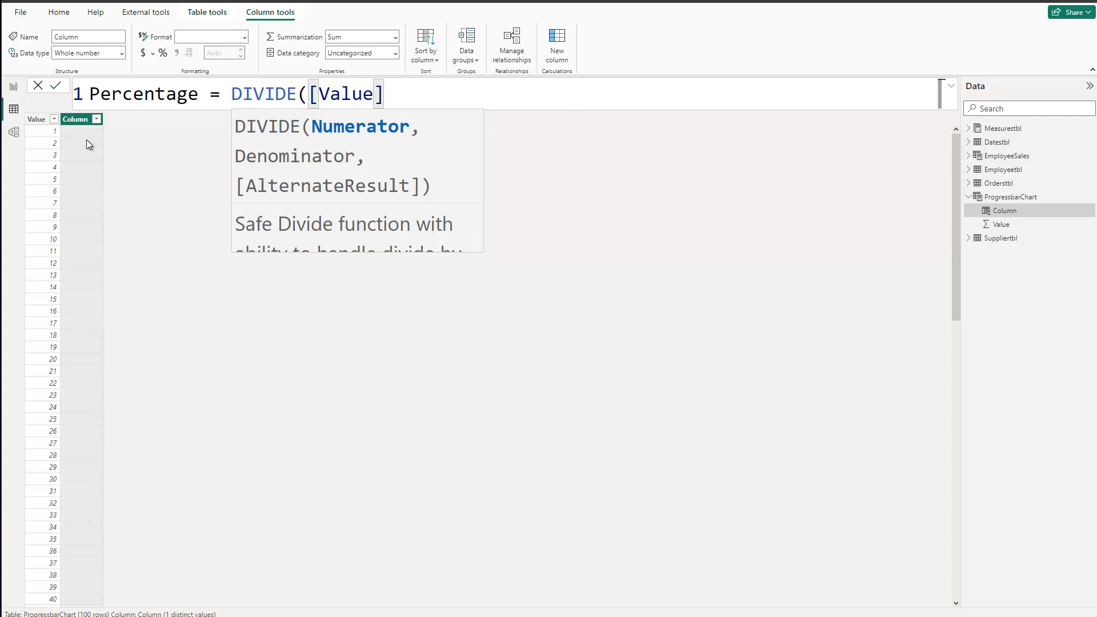
pyautogui.write(',100')
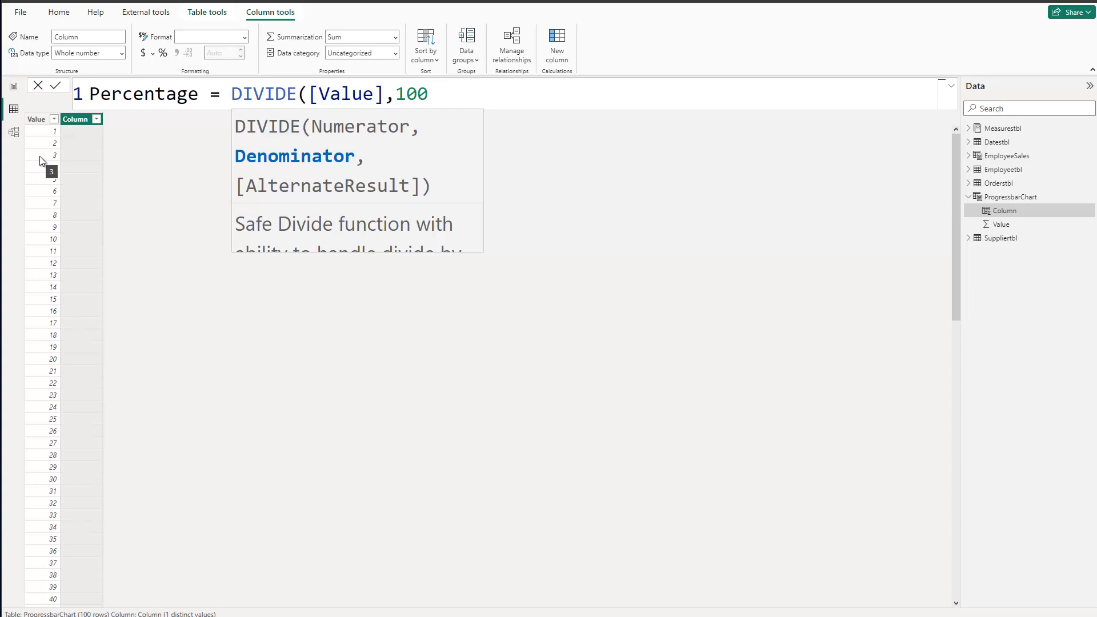
pyautogui.write(')')
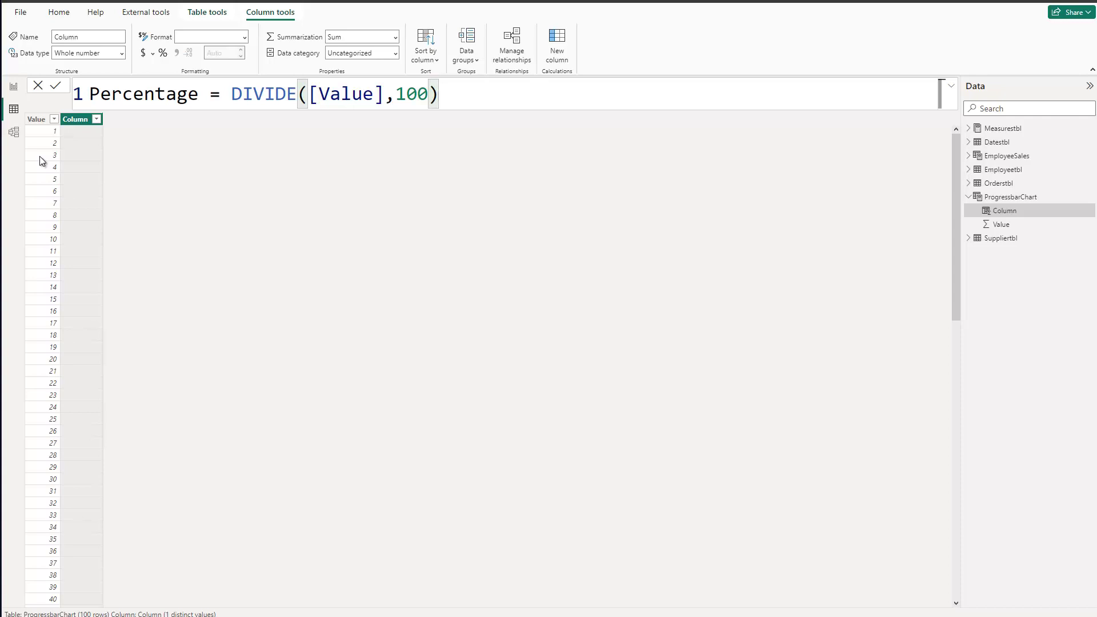
pyautogui.press('Return')
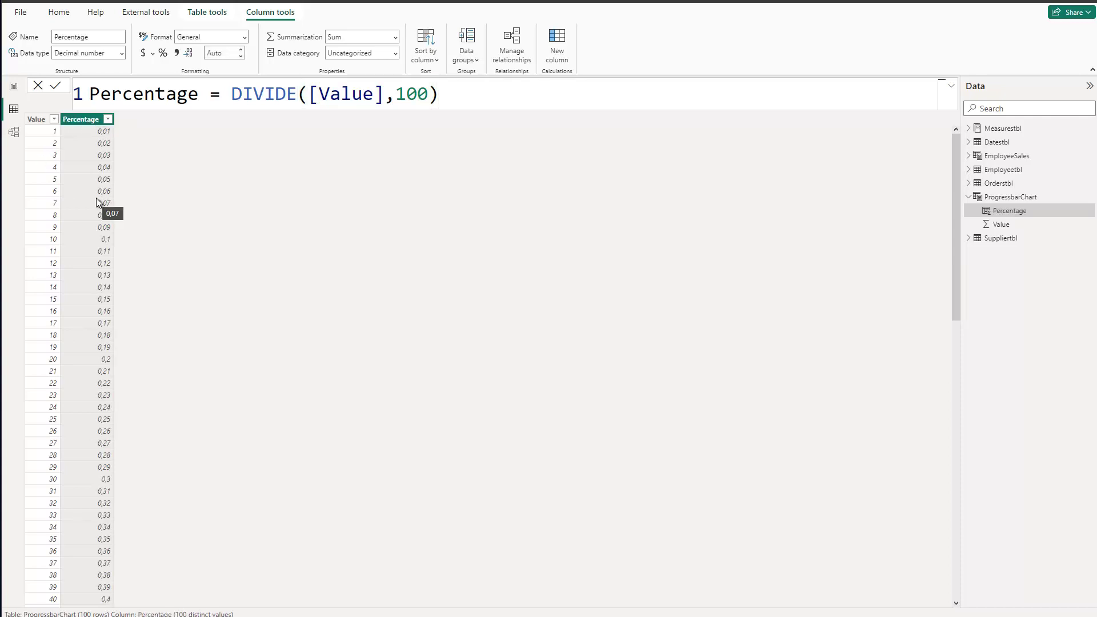
# Format the Percentage column as a percentage with 0 decimal places and look through its rows
pyautogui.click(163, 55)
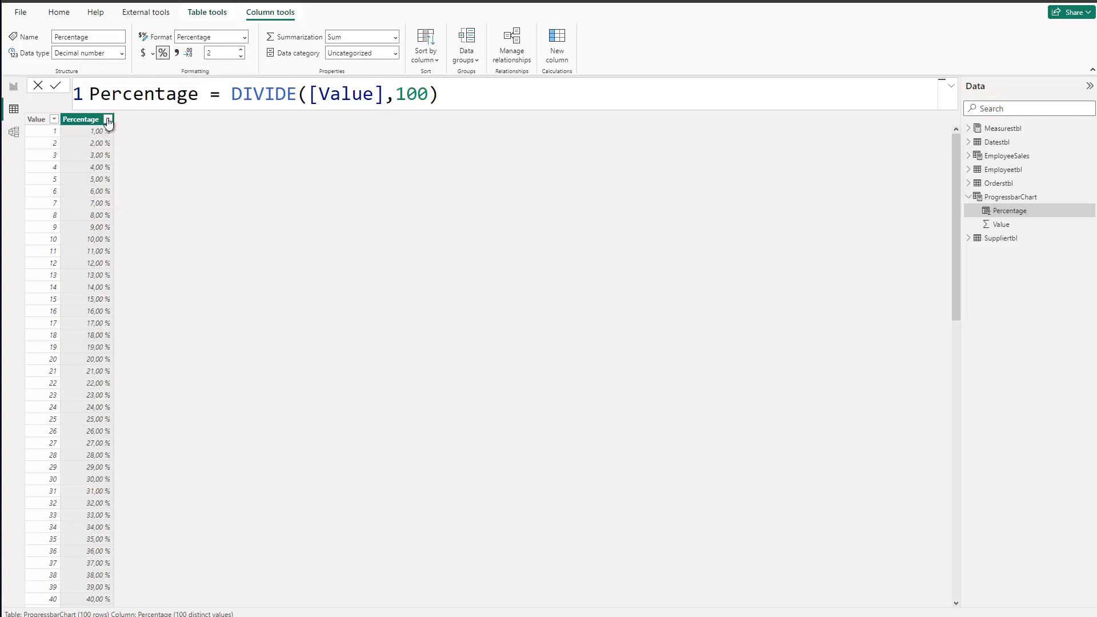
pyautogui.click(240, 56)
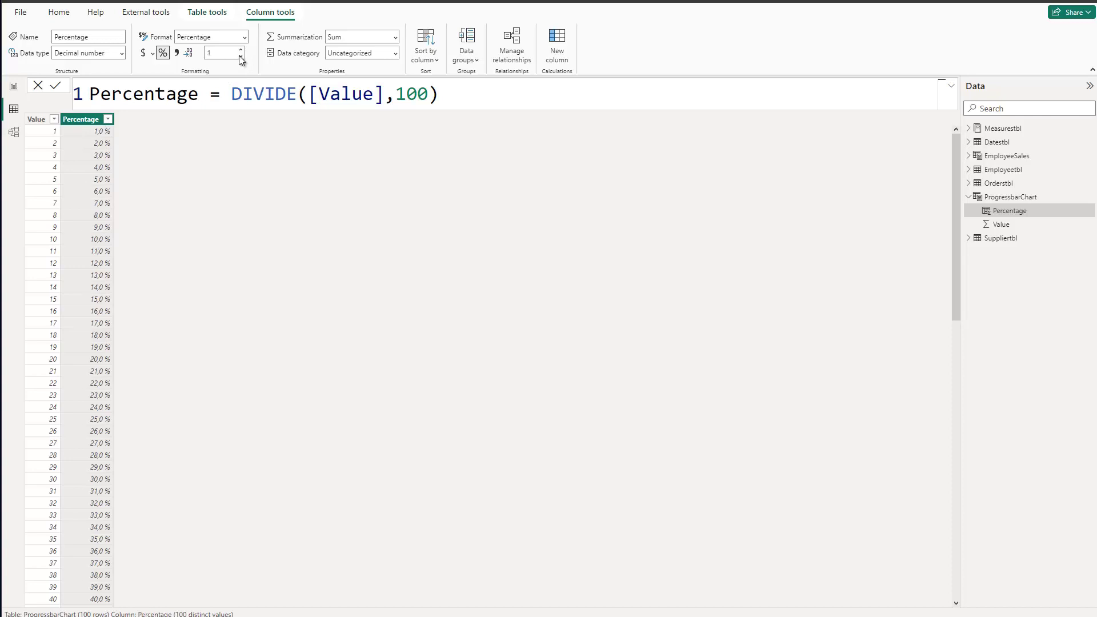
pyautogui.click(241, 56)
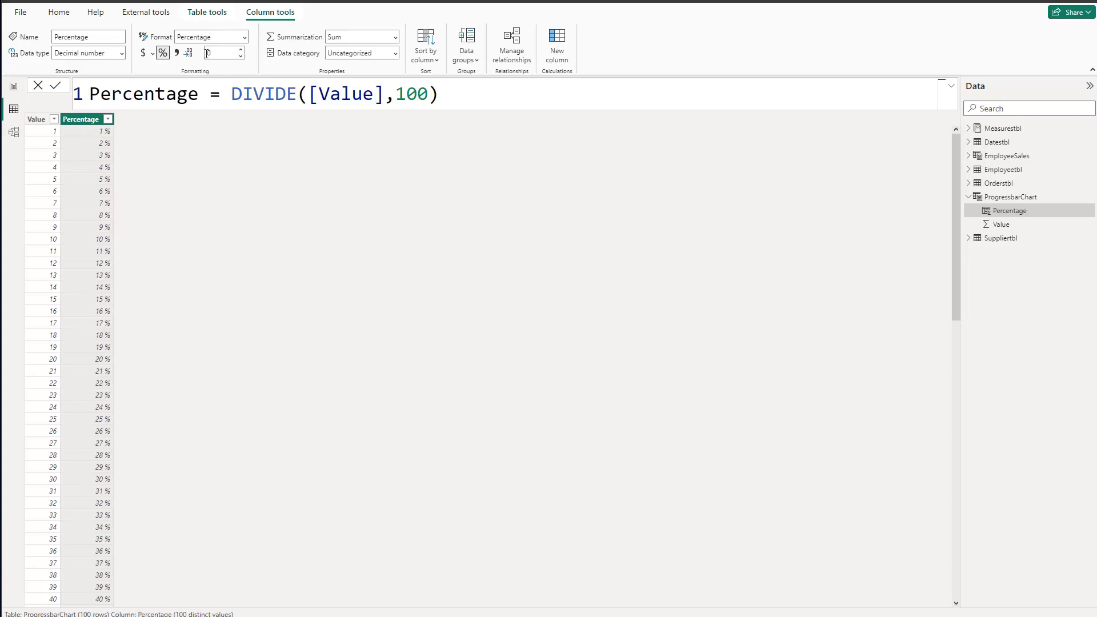
pyautogui.scroll(-20, 106, 320)
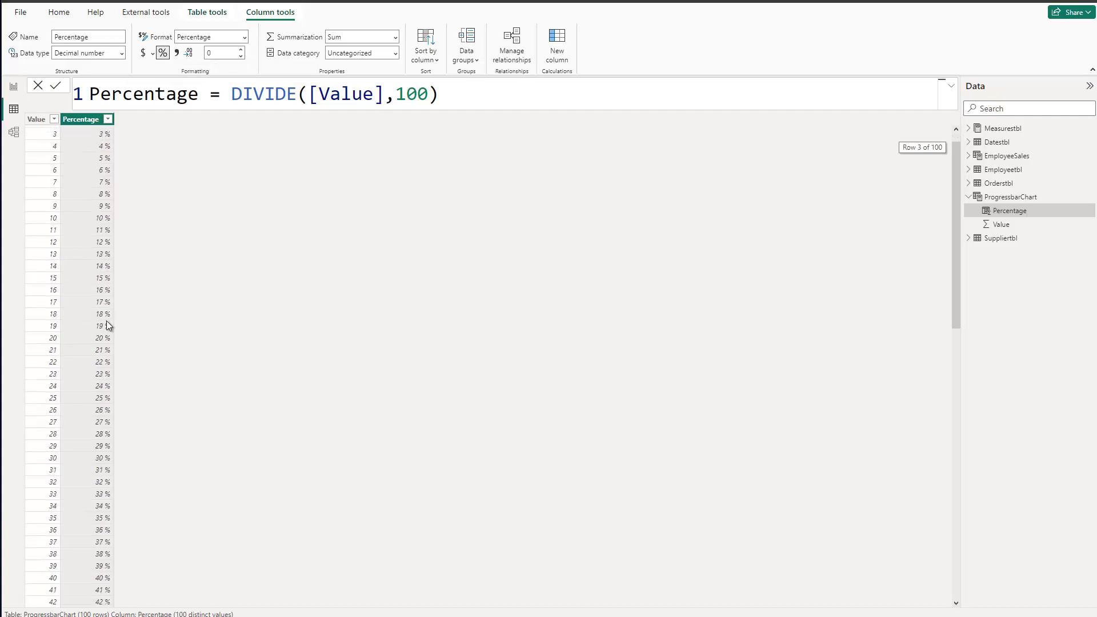
pyautogui.scroll(20, 98, 583)
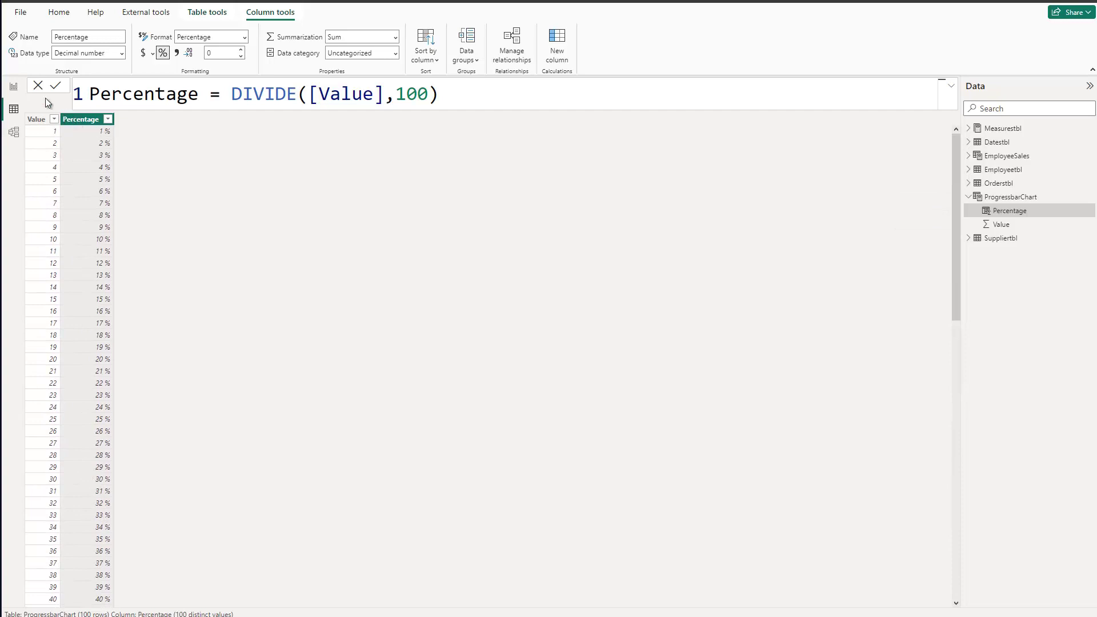
# Return to the report page and create the measure ConstantLine = 50 in the ProgressbarChart table
pyautogui.click(14, 88)
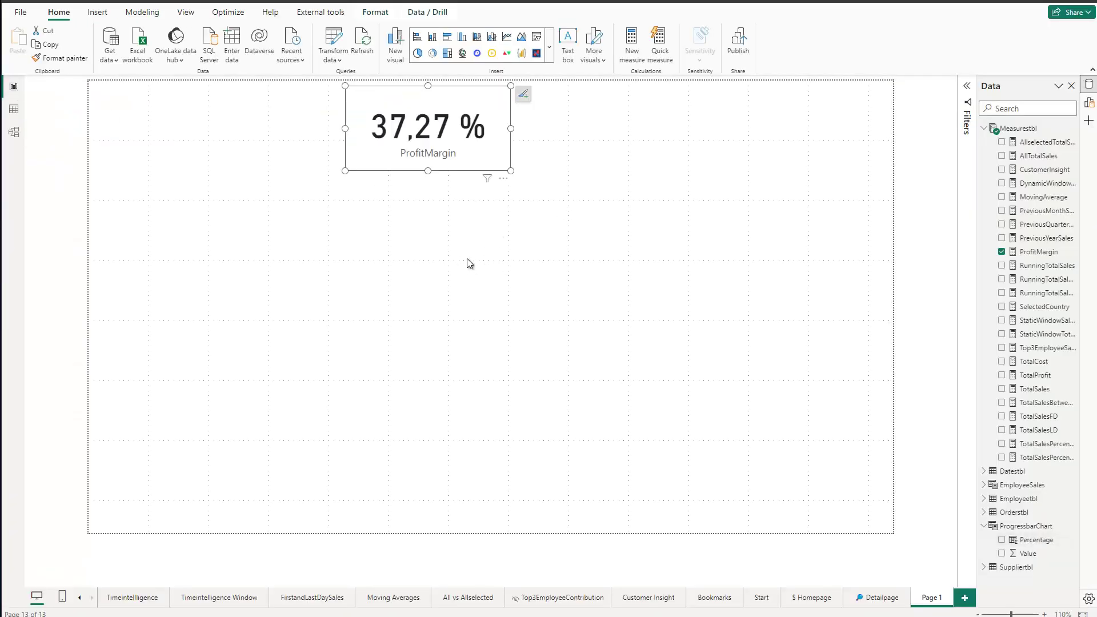
pyautogui.click(985, 130)
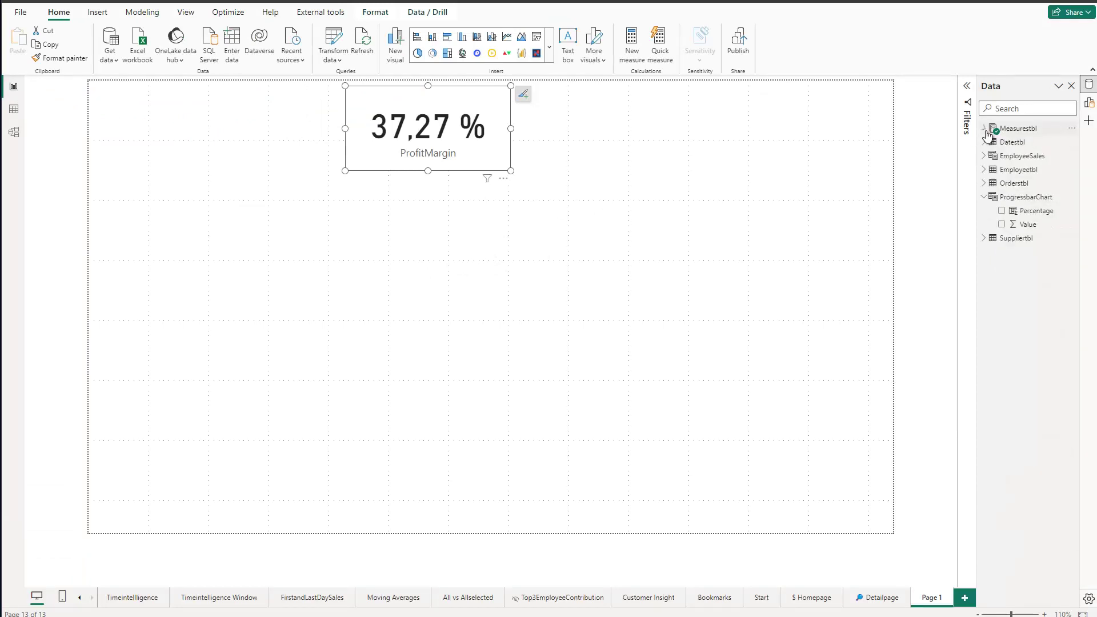
pyautogui.rightClick(1021, 200)
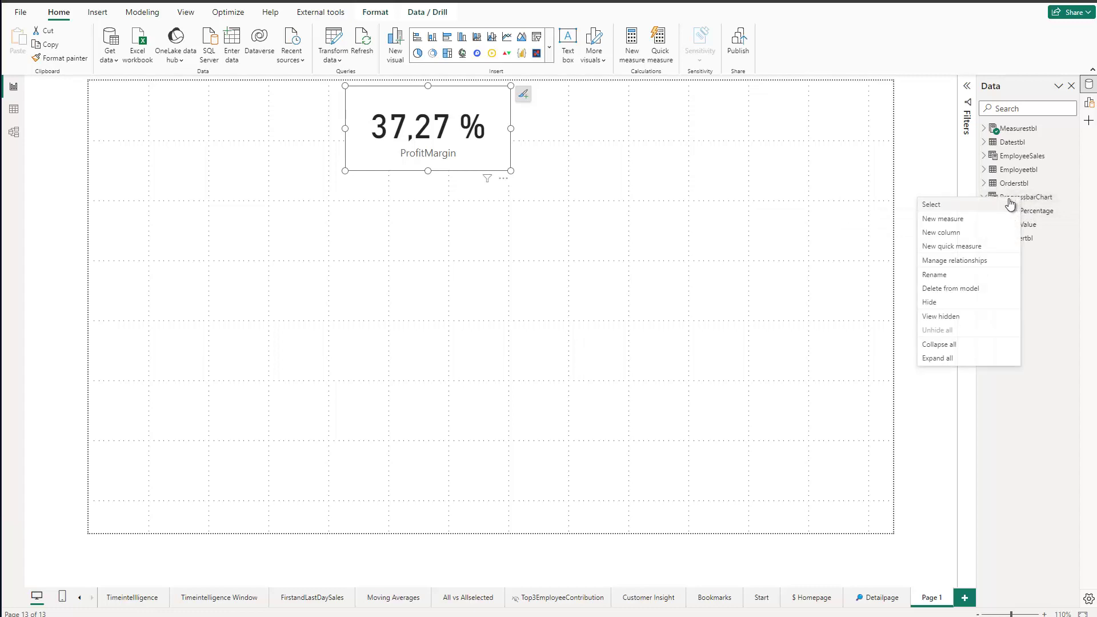
pyautogui.click(944, 219)
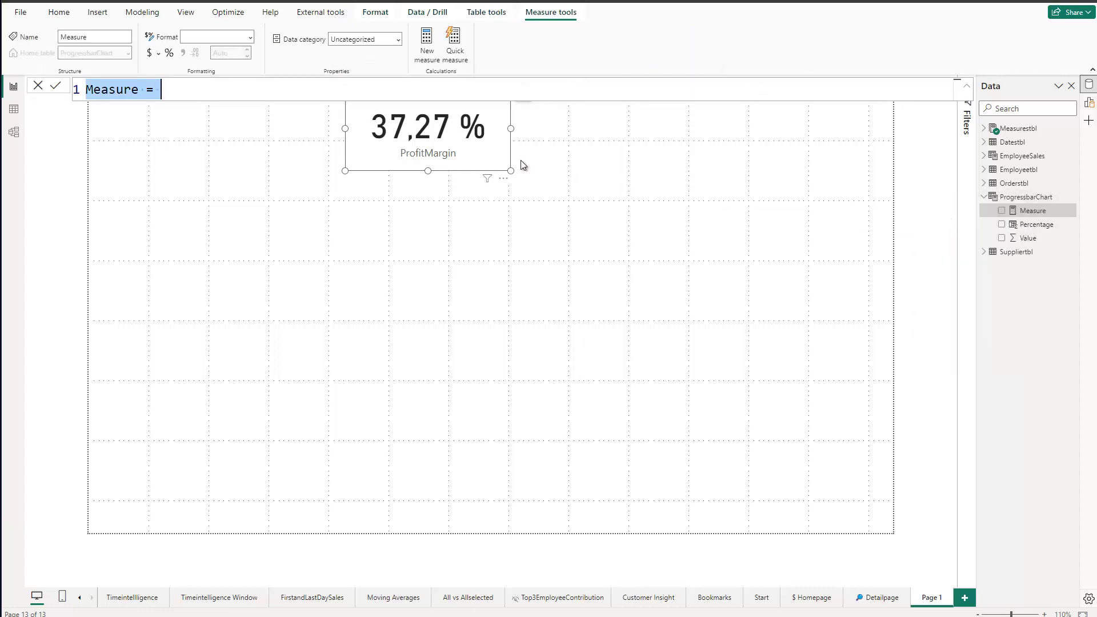
pyautogui.write('Const')
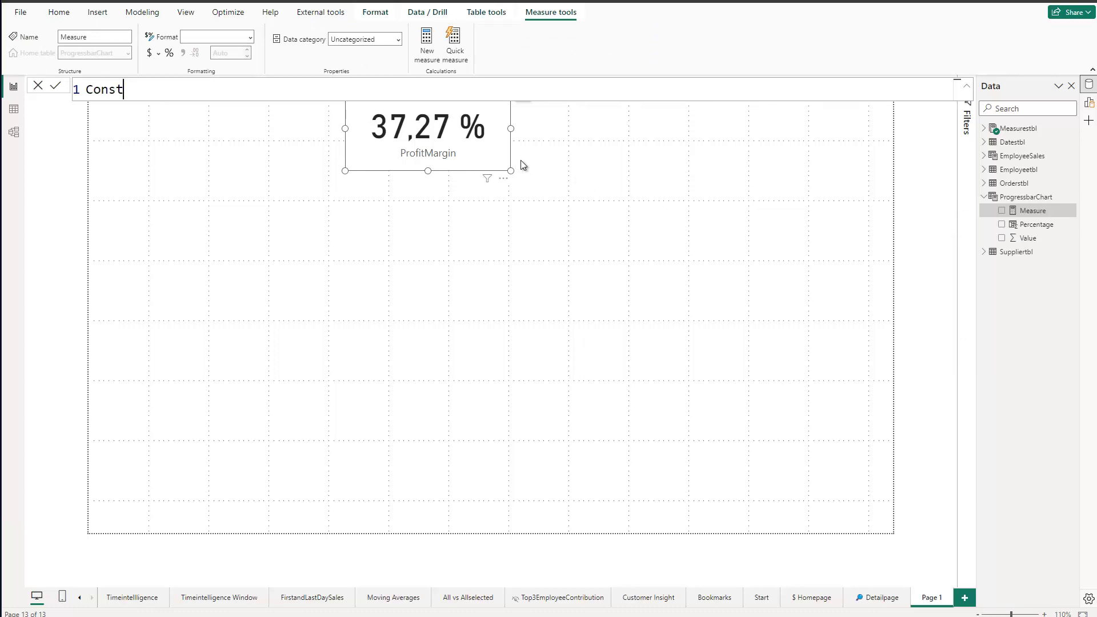
pyautogui.write('antLine = 50')
pyautogui.press('Return')
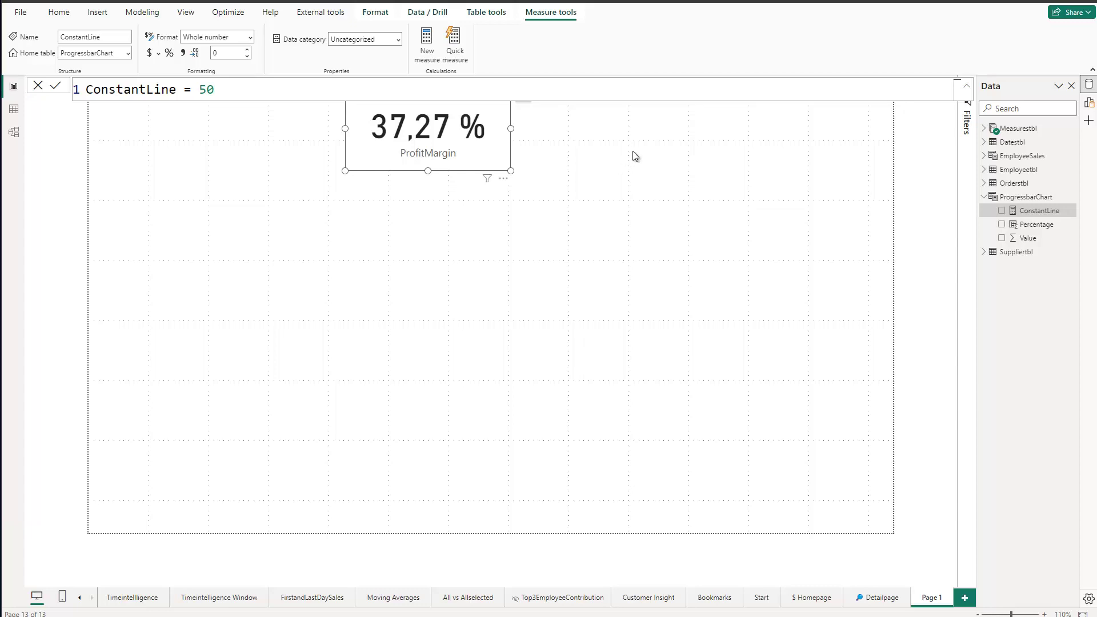
# Create a measure High = 65 in the ProgressbarChart table
pyautogui.rightClick(1030, 199)
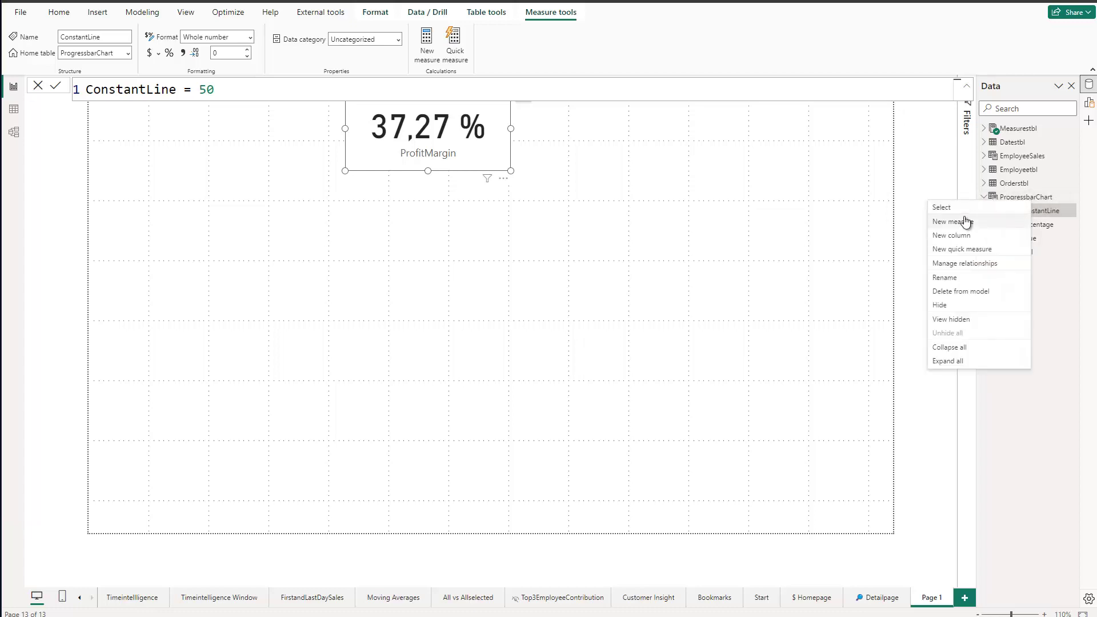
pyautogui.click(964, 221)
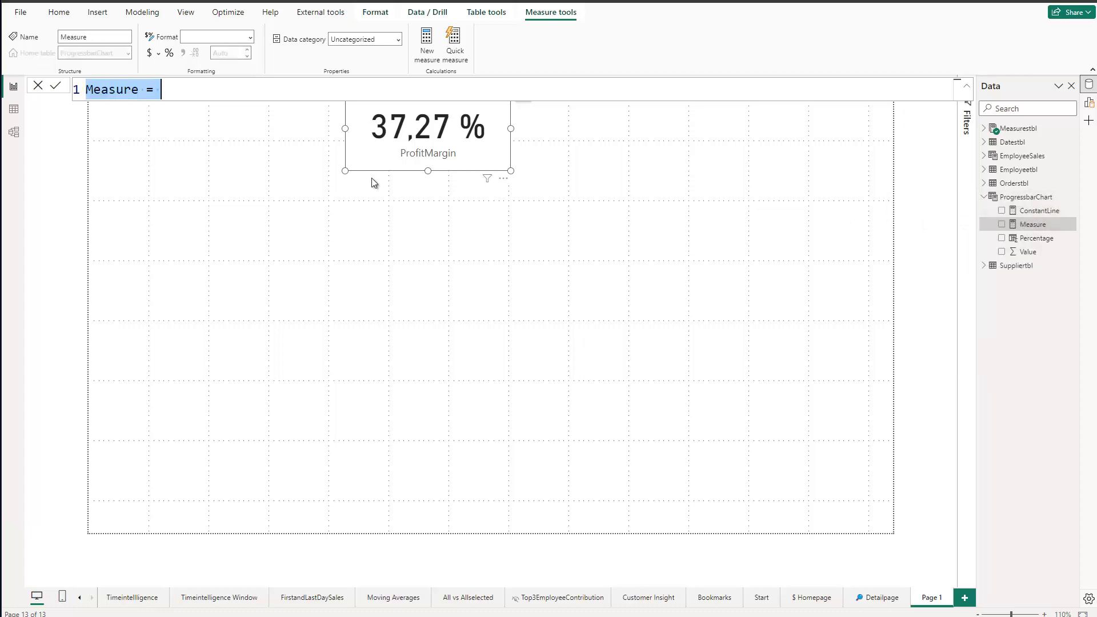
pyautogui.write('J')
pyautogui.press('BackSpace')
pyautogui.write('Hig')
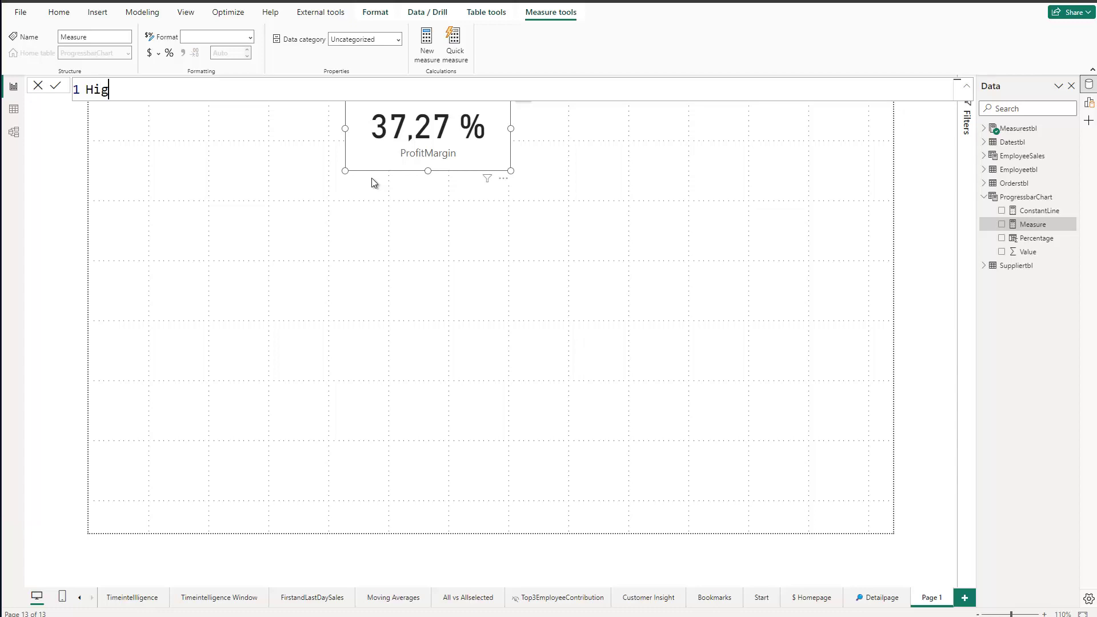
pyautogui.write('h = 65')
pyautogui.press('Return')
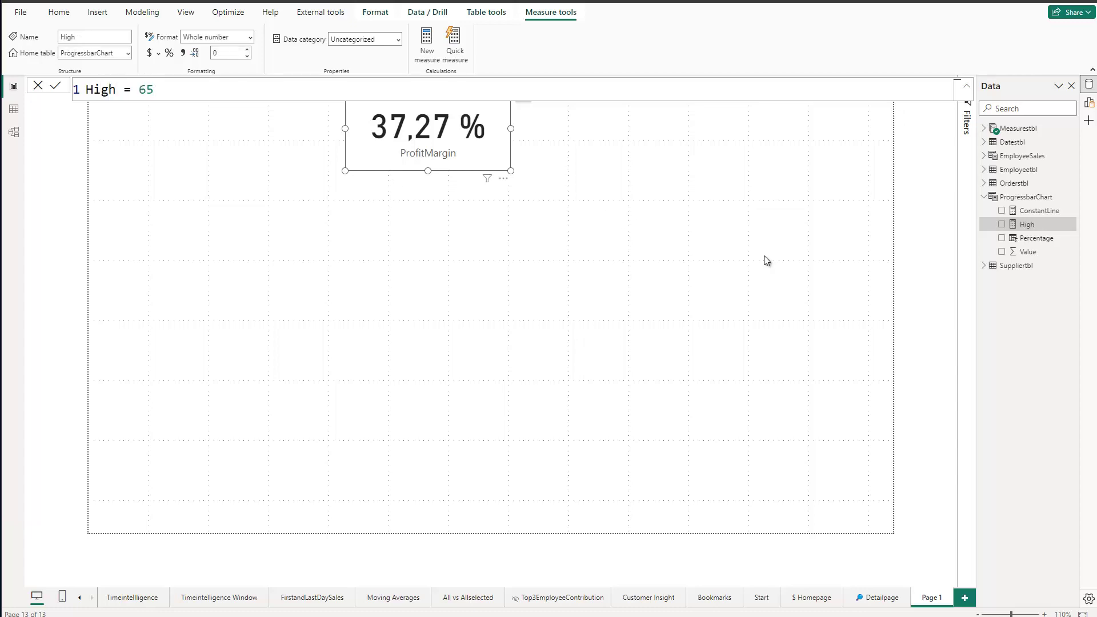
# Create a measure Low = 35 in the ProgressbarChart table, with the formula text enlarged
pyautogui.rightClick(1023, 198)
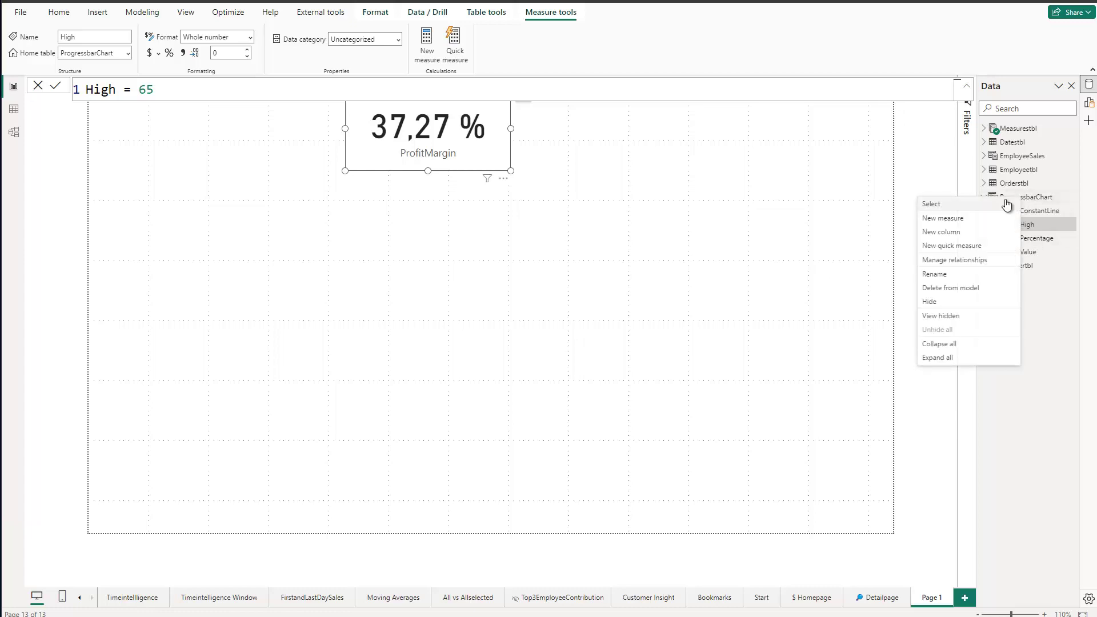
pyautogui.click(948, 218)
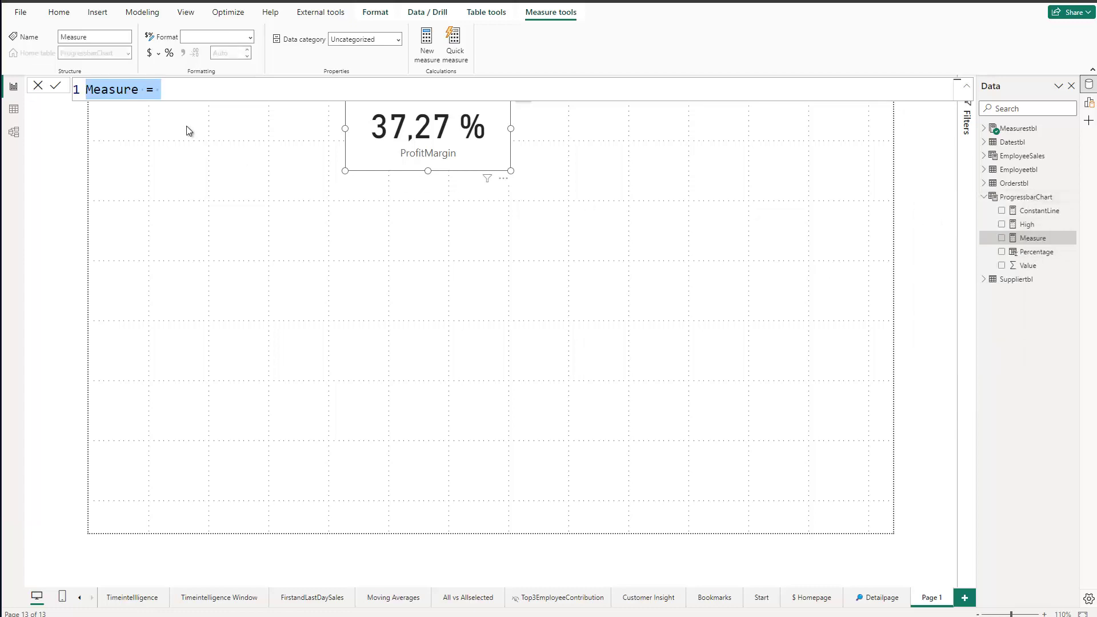
pyautogui.write('Low')
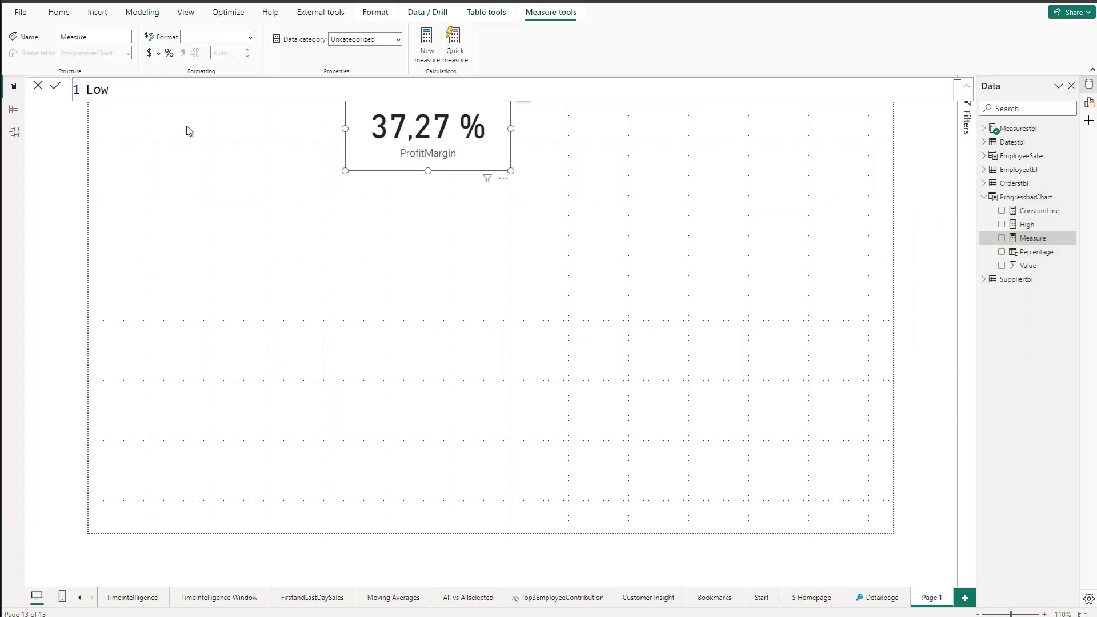
pyautogui.write(' = 35')
pyautogui.scroll(4, 170, 95)
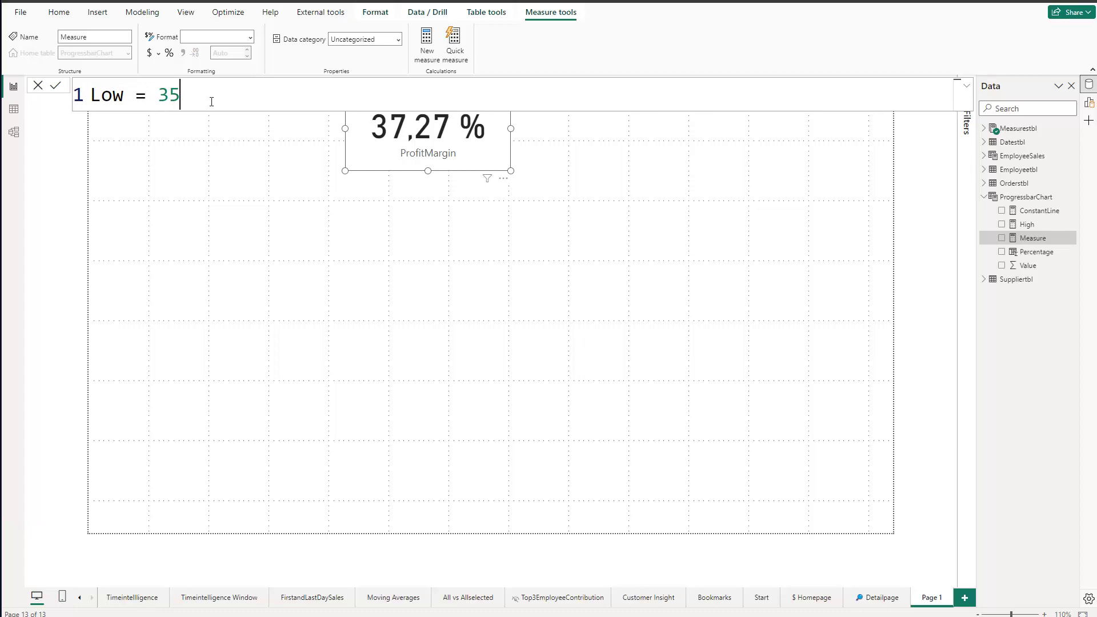
pyautogui.press('Return')
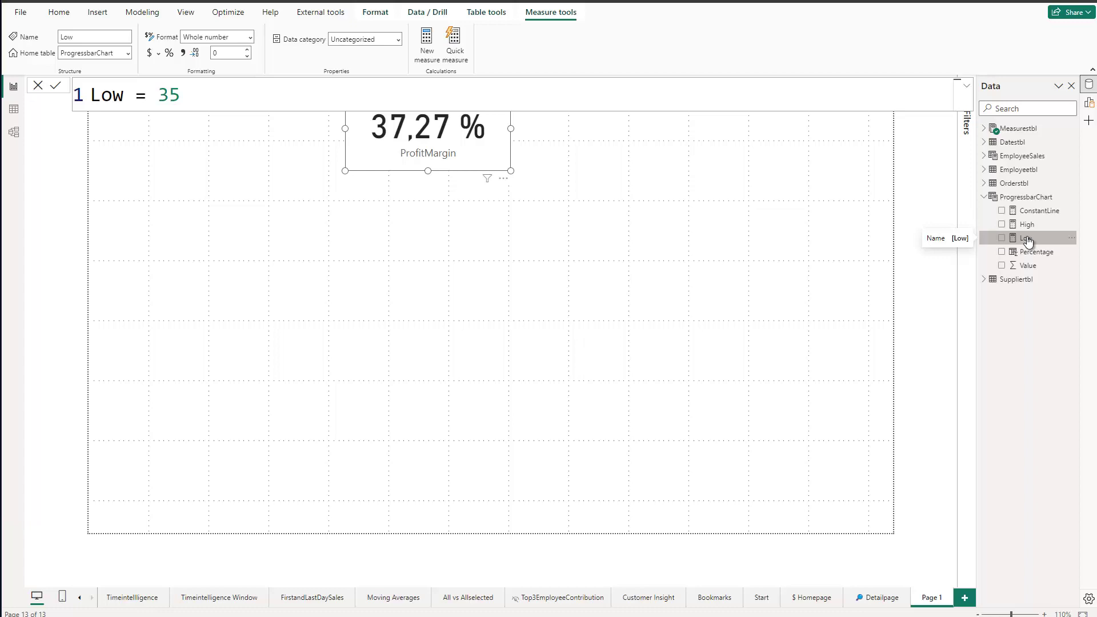
# Start a new measure named Profitbar in the ProgressbarChart table, leaving a second formula line for its expression
pyautogui.rightClick(1037, 196)
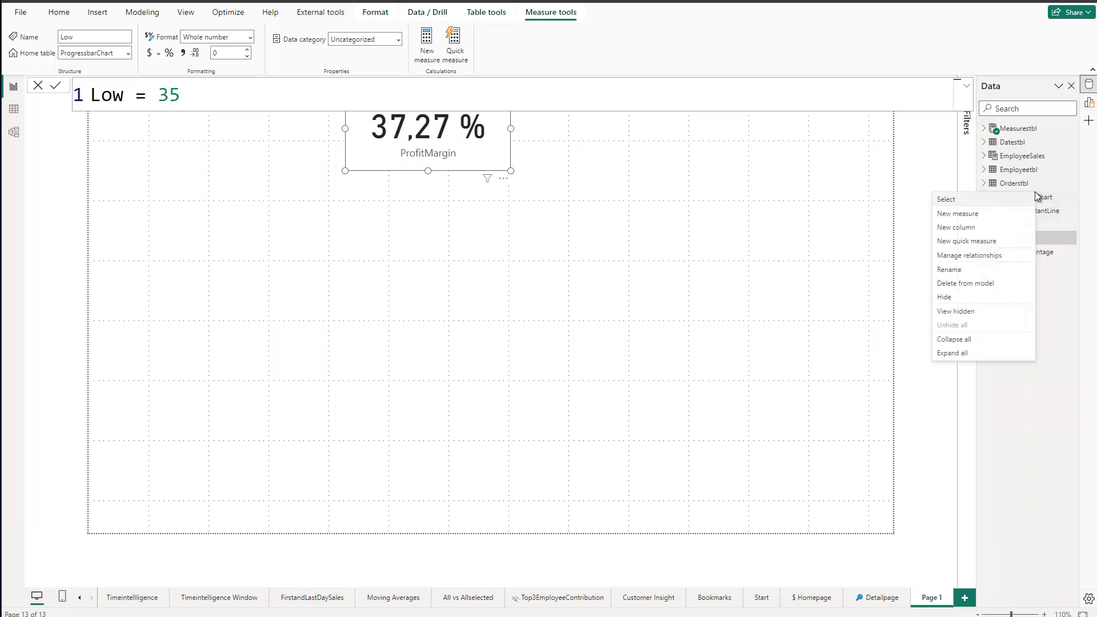
pyautogui.click(956, 214)
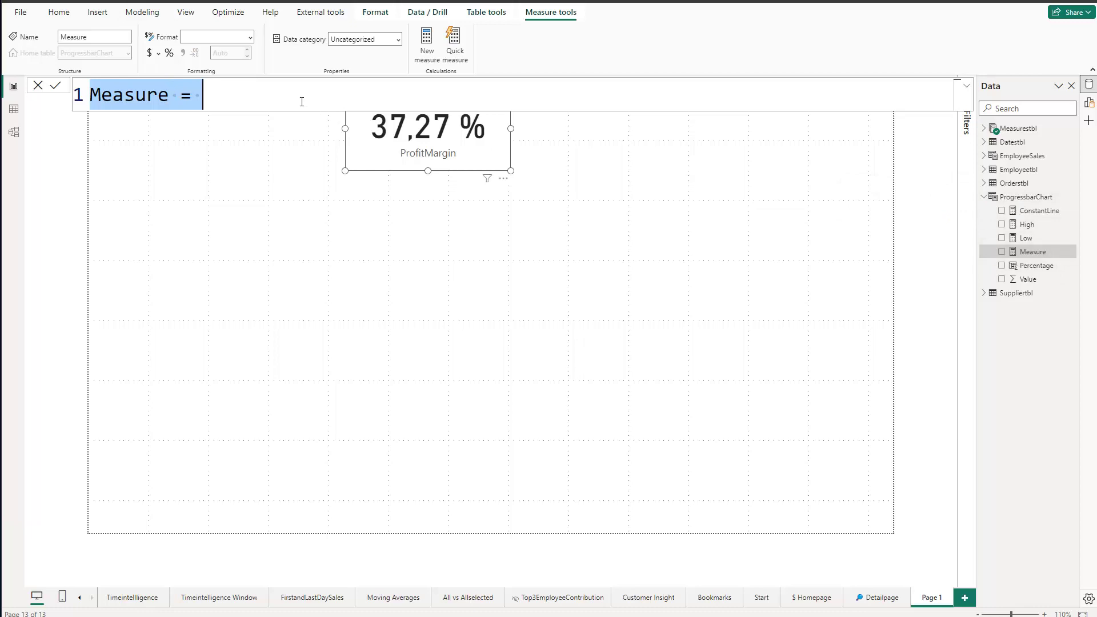
pyautogui.write('P')
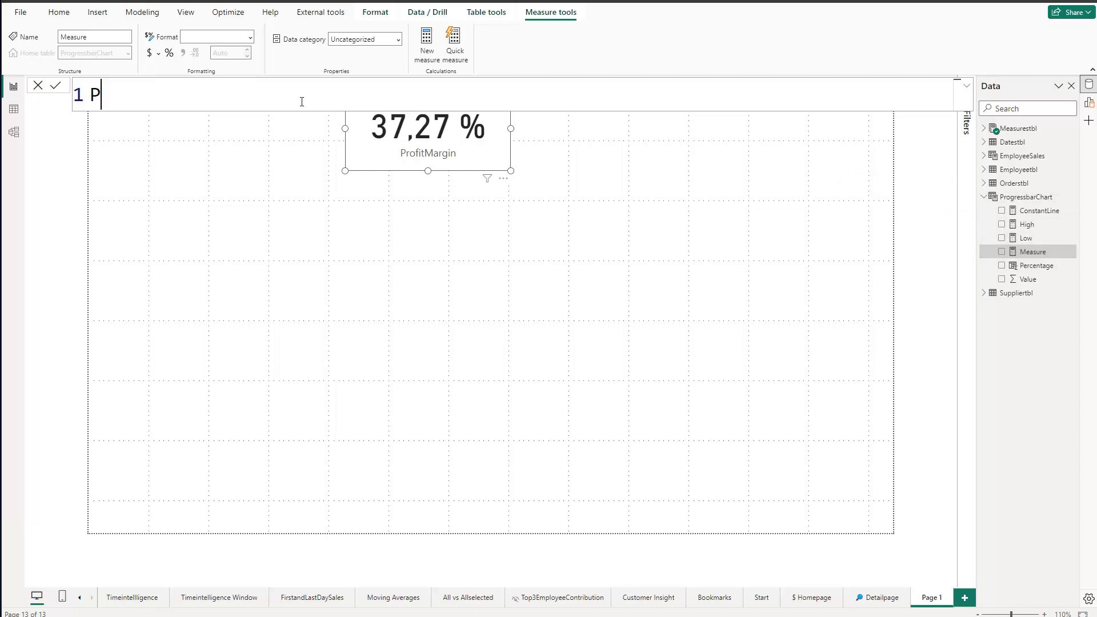
pyautogui.write('rofitbar =')
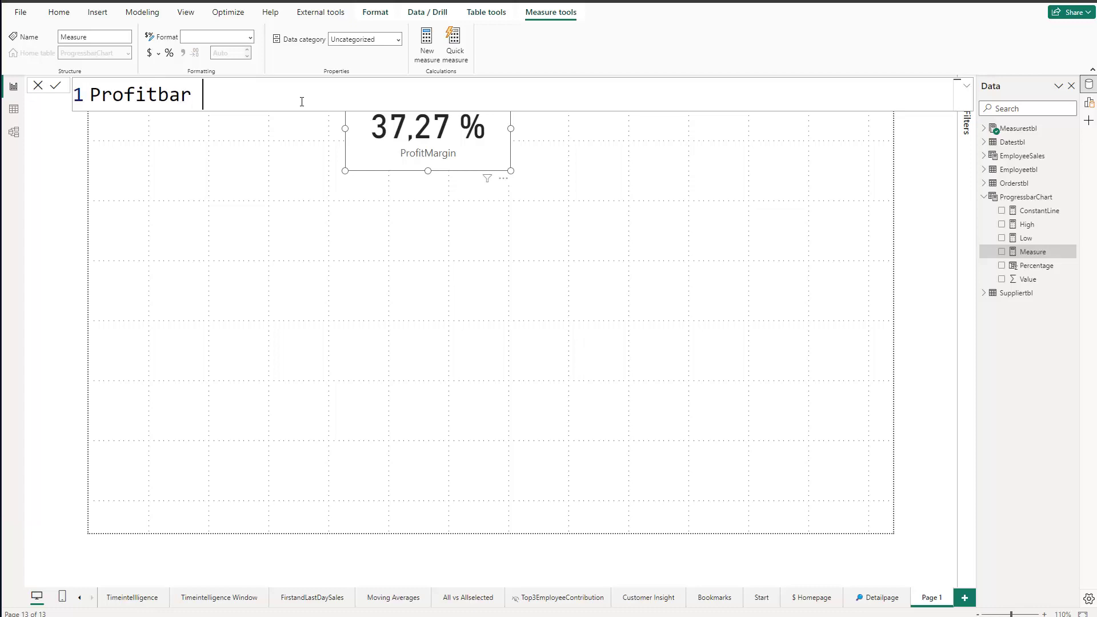
pyautogui.hotkey('shift', 'Return')
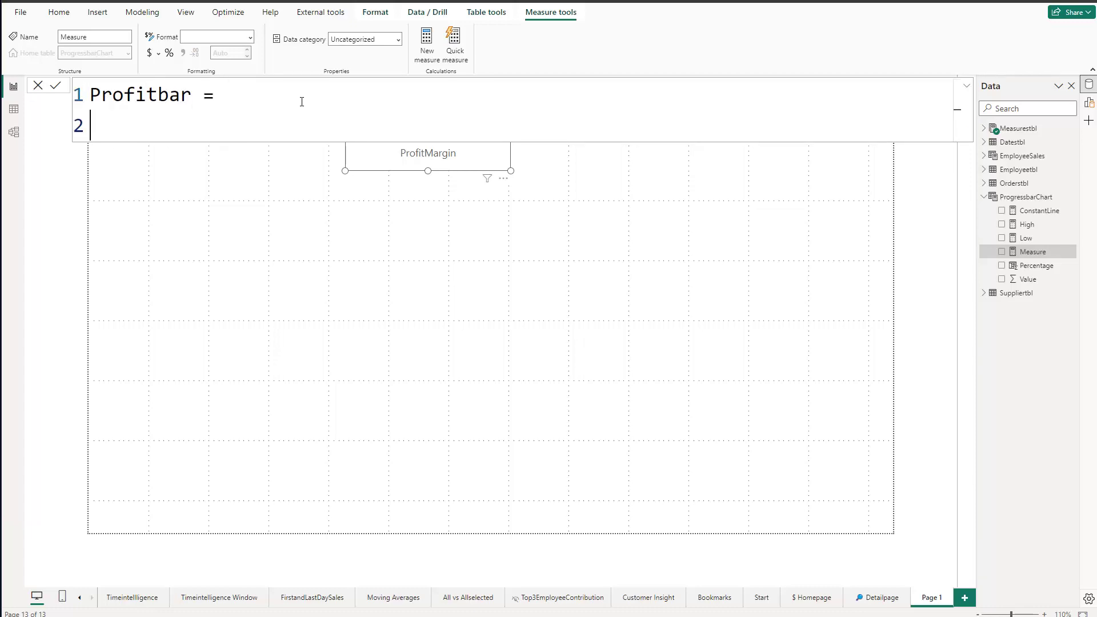
# Begin the Profitbar expression with an IF whose logical test is MAX(ProgressbarChart[Percentage])<=[ProfitMargin], followed by a comma
pyautogui.write('If')
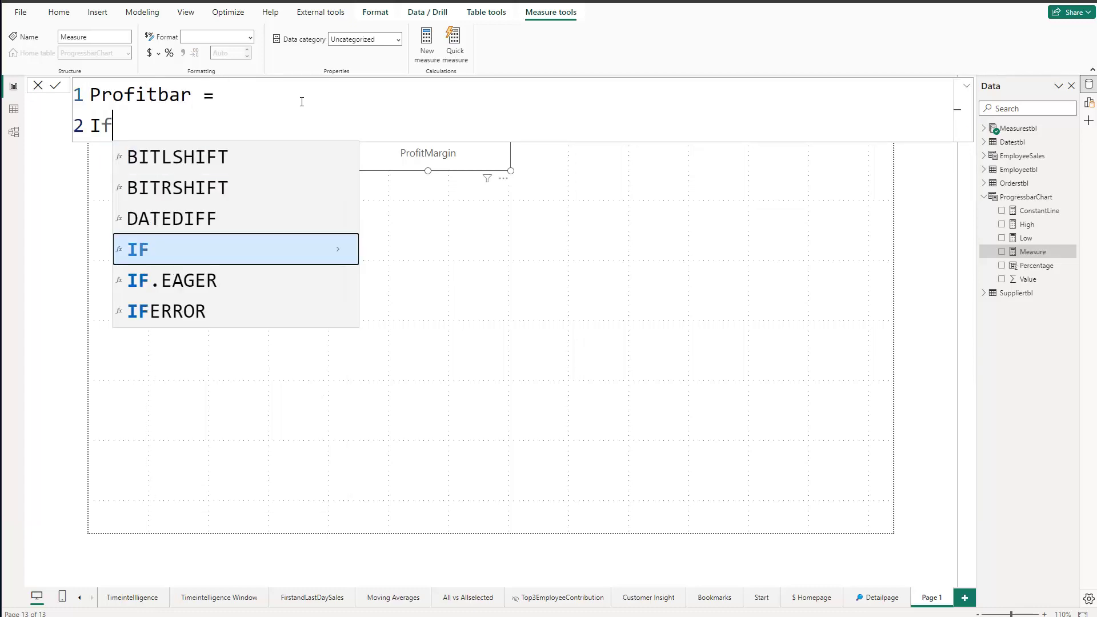
pyautogui.press('Tab')
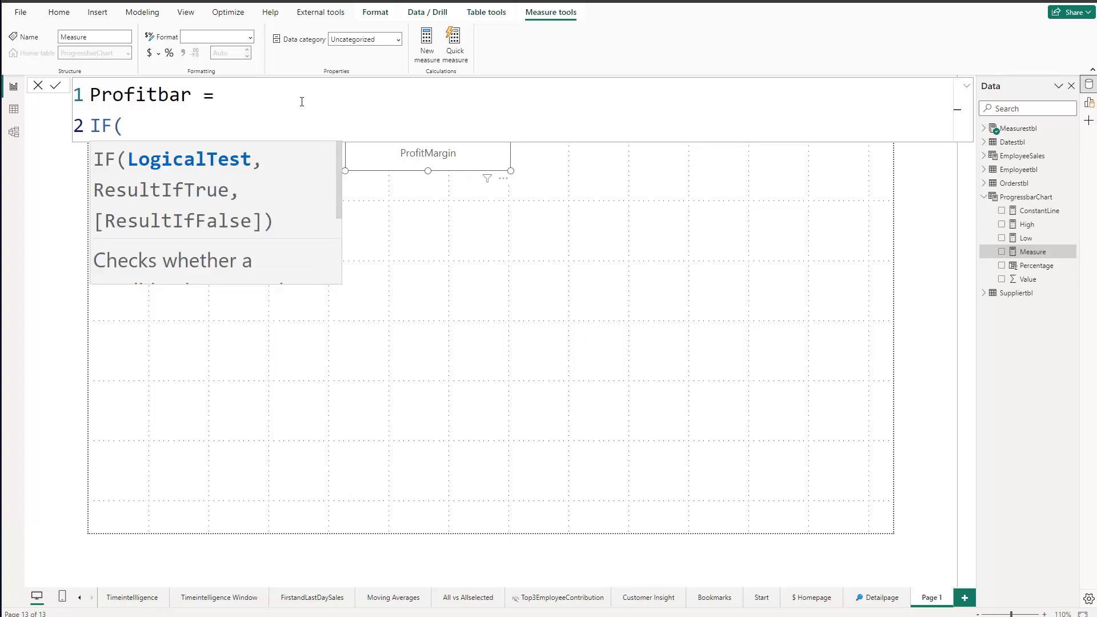
pyautogui.write('M')
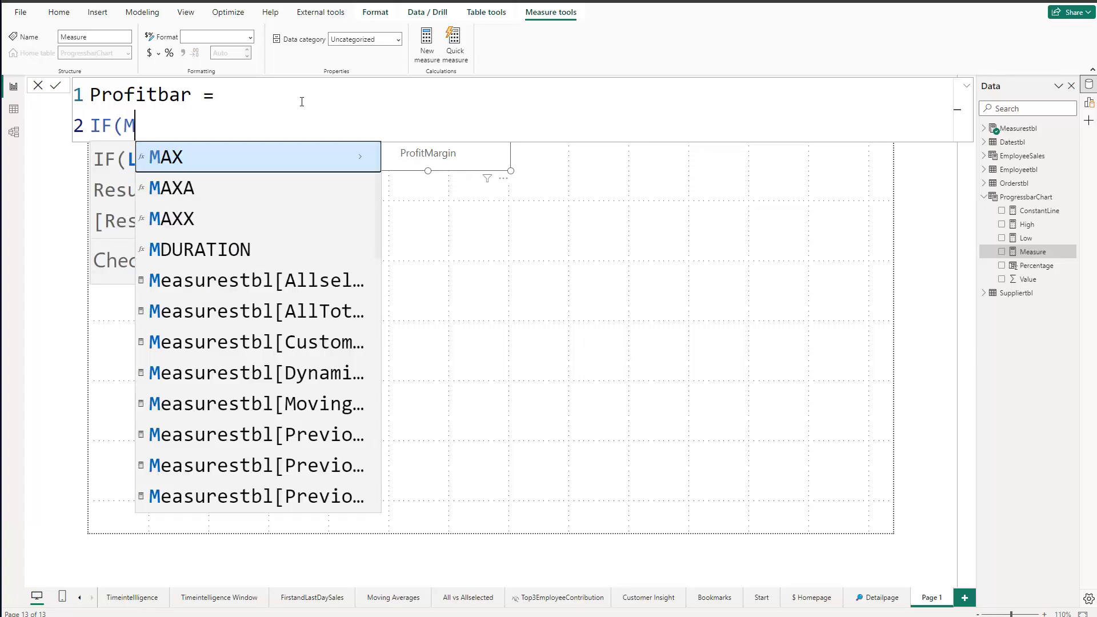
pyautogui.write('ax')
pyautogui.press('Tab')
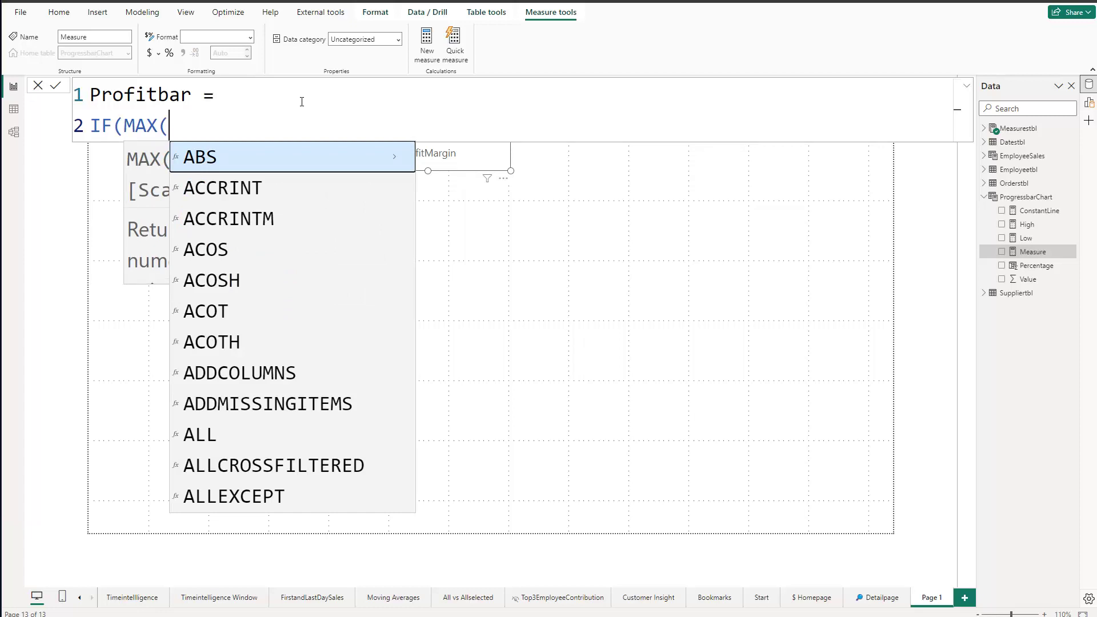
pyautogui.write('Per')
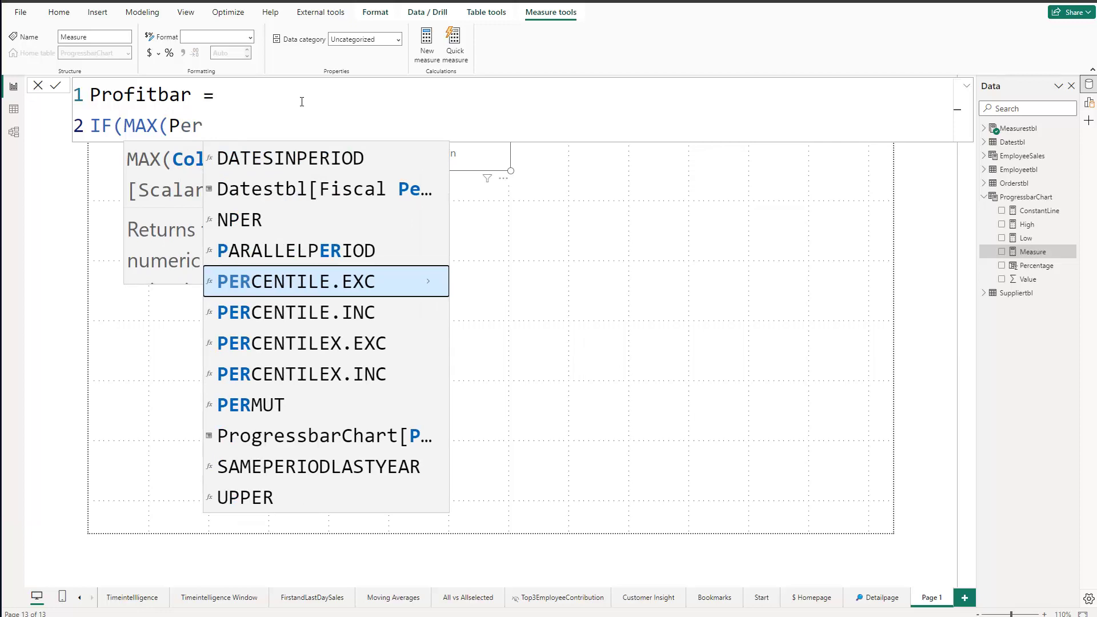
pyautogui.write('ce')
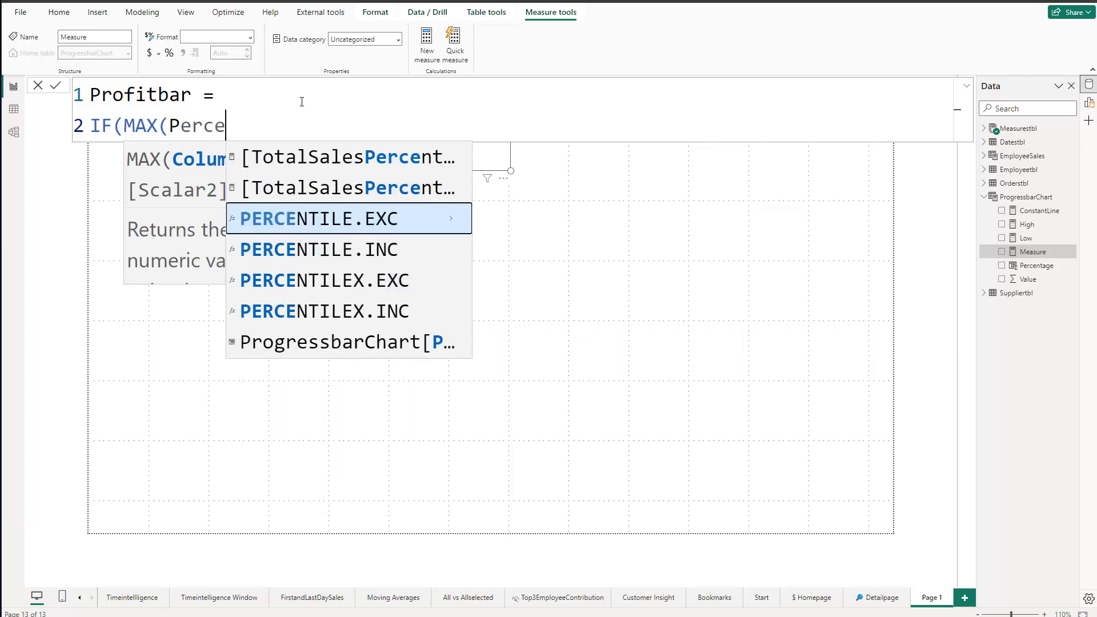
pyautogui.click(403, 337)
pyautogui.write(')<=')
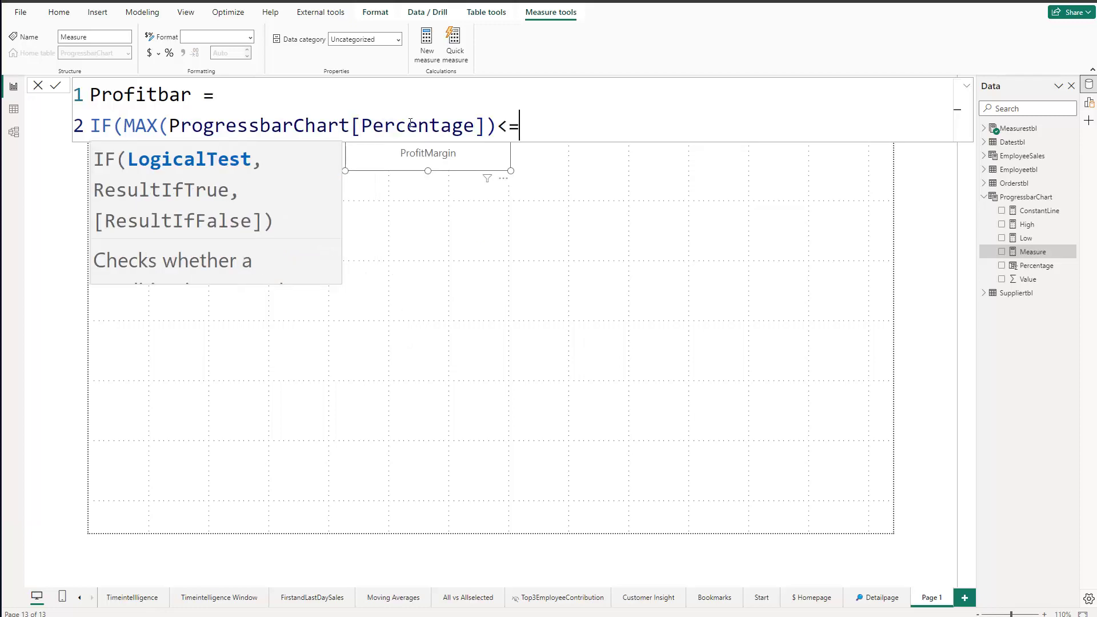
pyautogui.write('Prof')
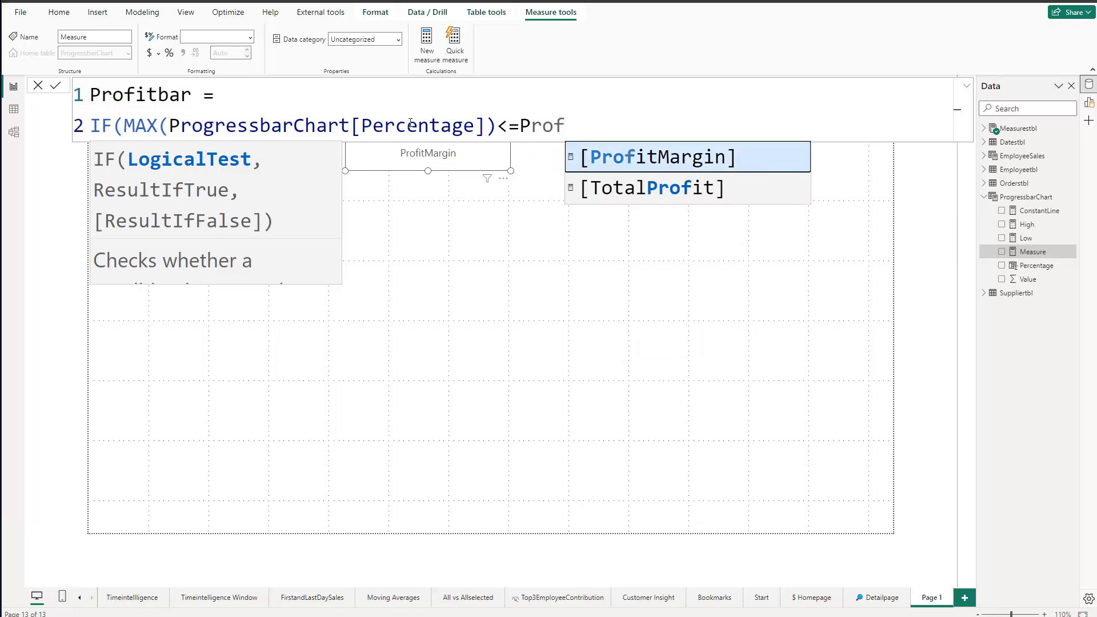
pyautogui.press('Tab')
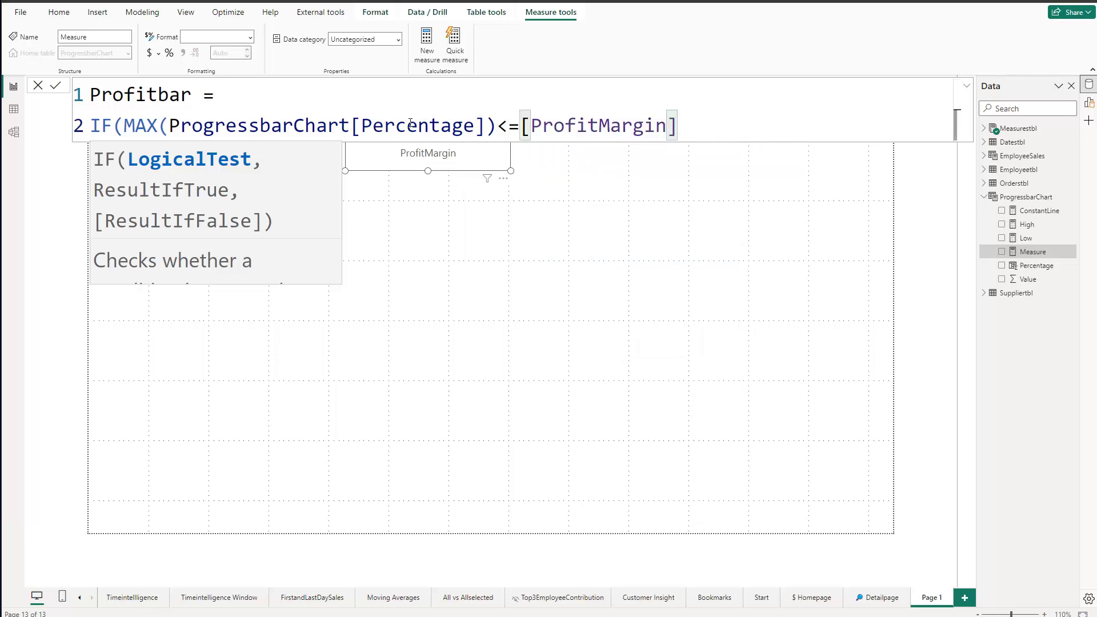
pyautogui.write(',')
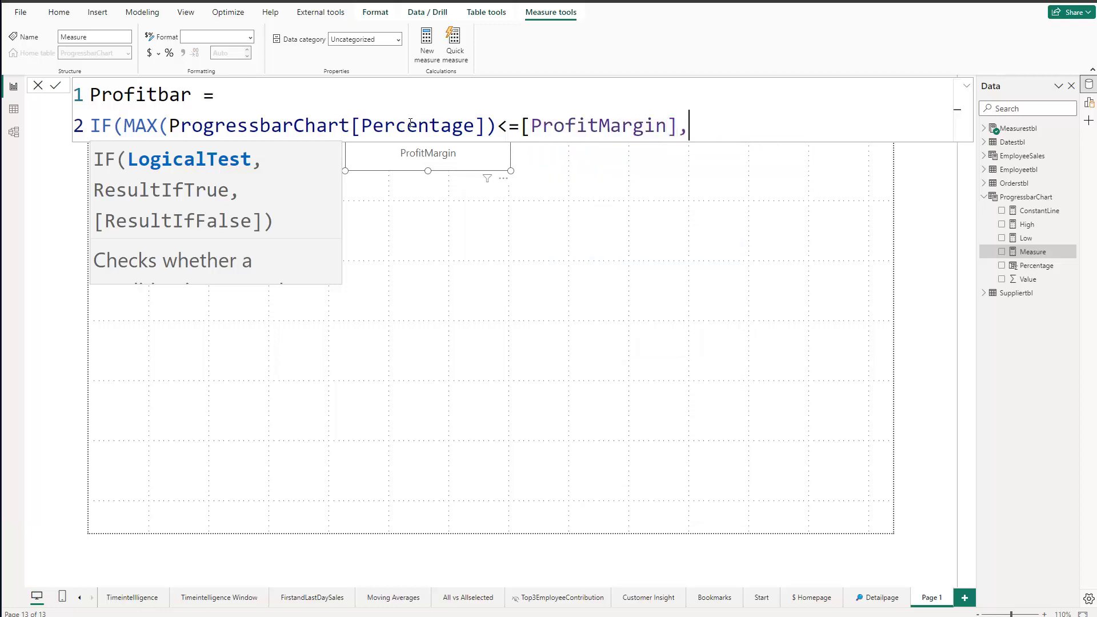
# Complete the Profitbar measure by returning 50 when the test is true, close the IF, and commit the formula
pyautogui.write('5')
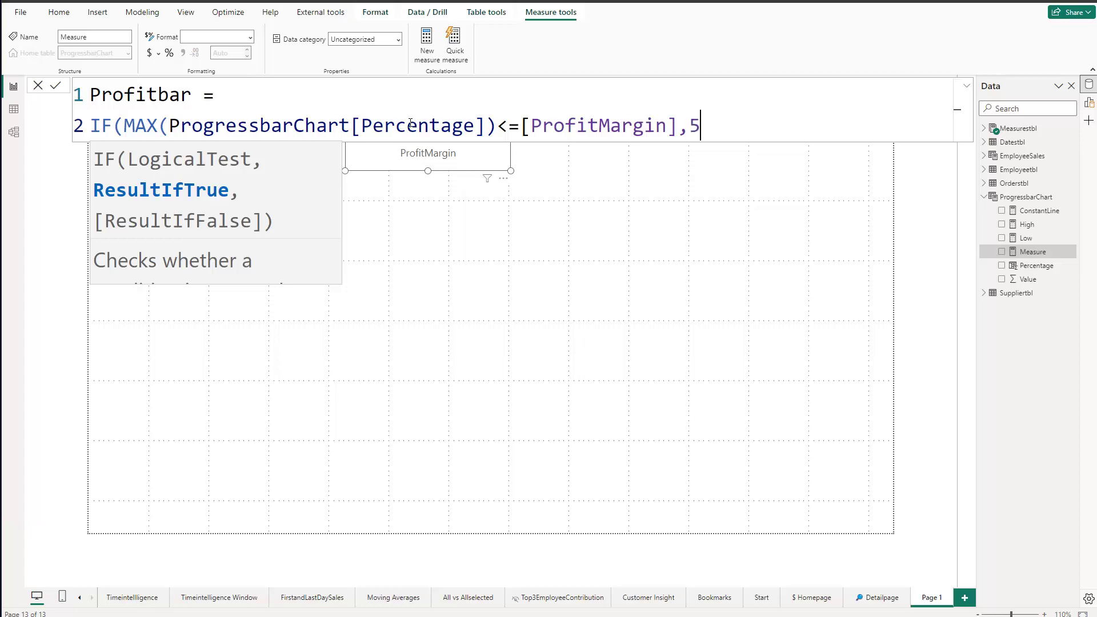
pyautogui.write('0)')
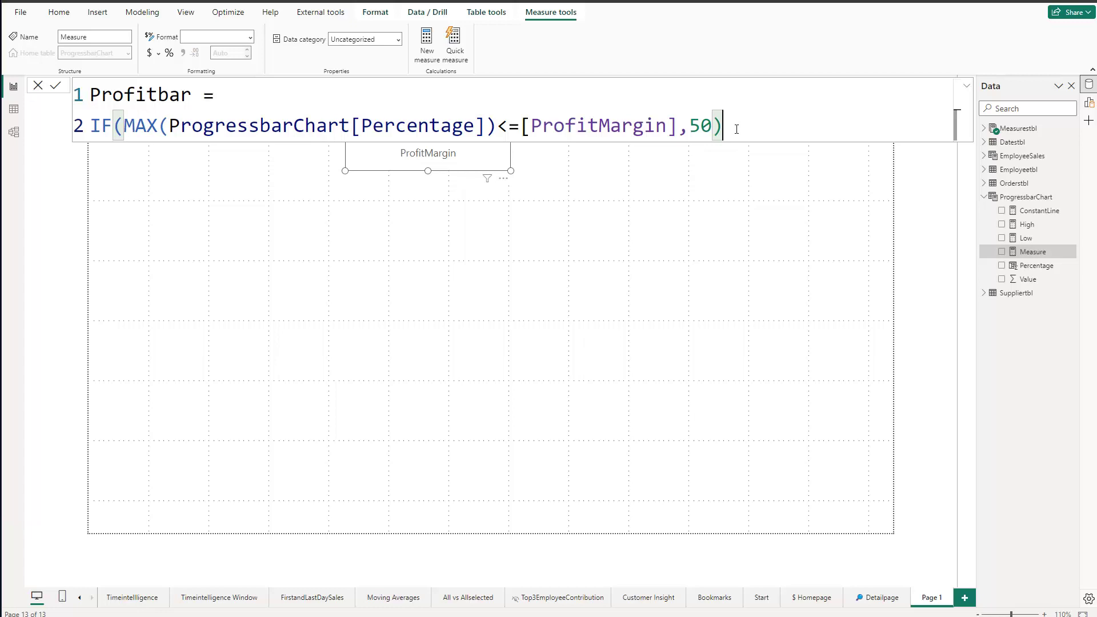
pyautogui.press('Return')
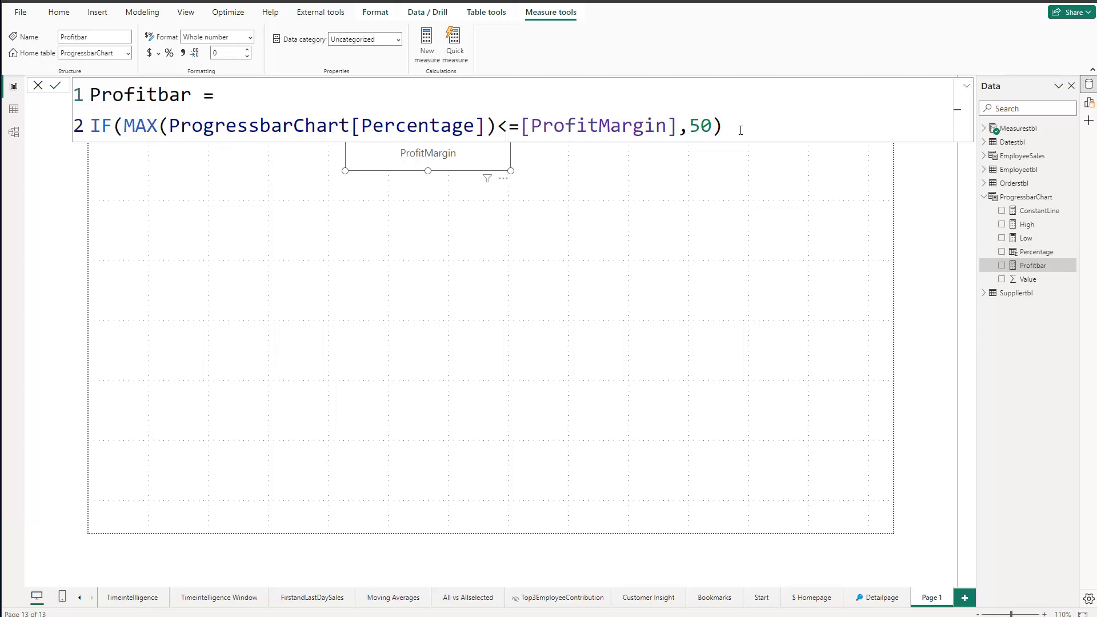
# Start a new measure named ProfitSymbol in the ProgressbarChart table, leaving a second formula line for its expression
pyautogui.rightClick(1008, 198)
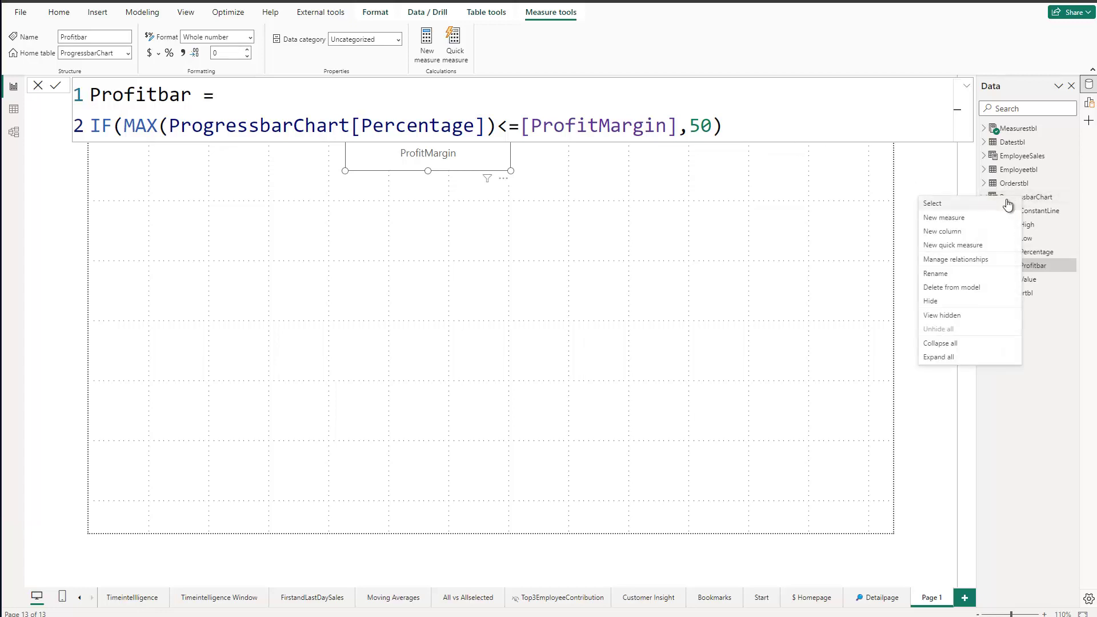
pyautogui.click(965, 216)
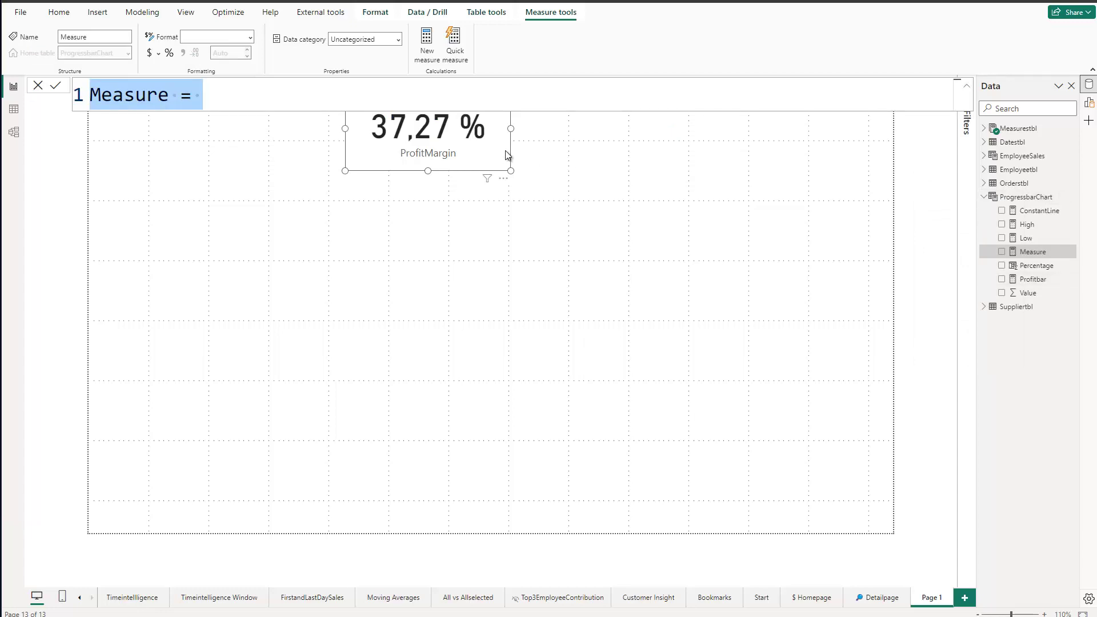
pyautogui.write('ProfitS')
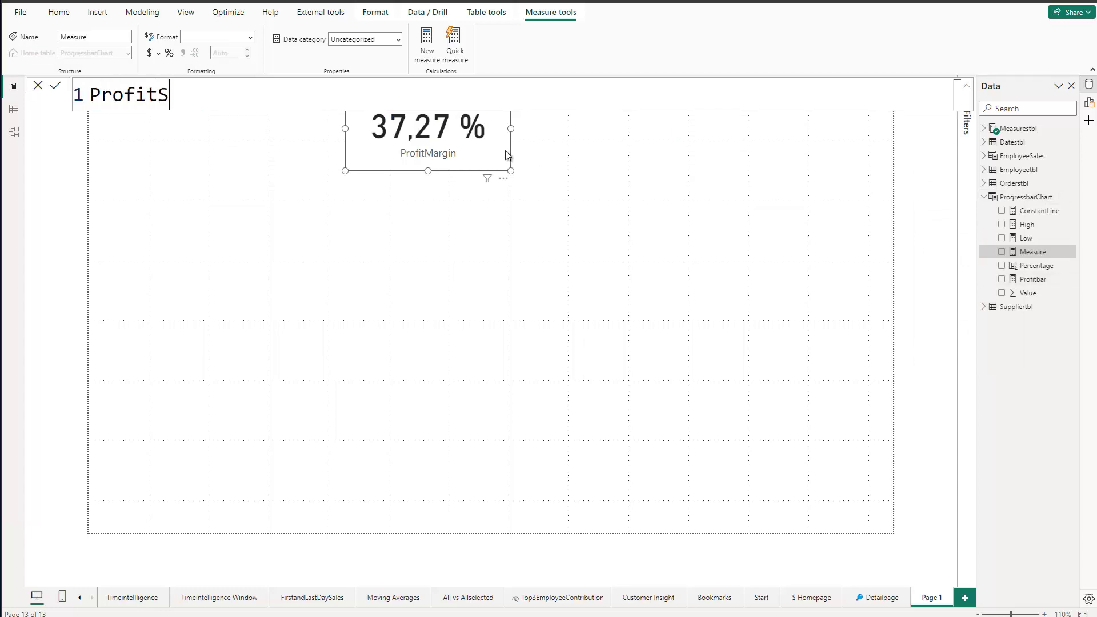
pyautogui.write('ymbol =')
pyautogui.hotkey('shift', 'Return')
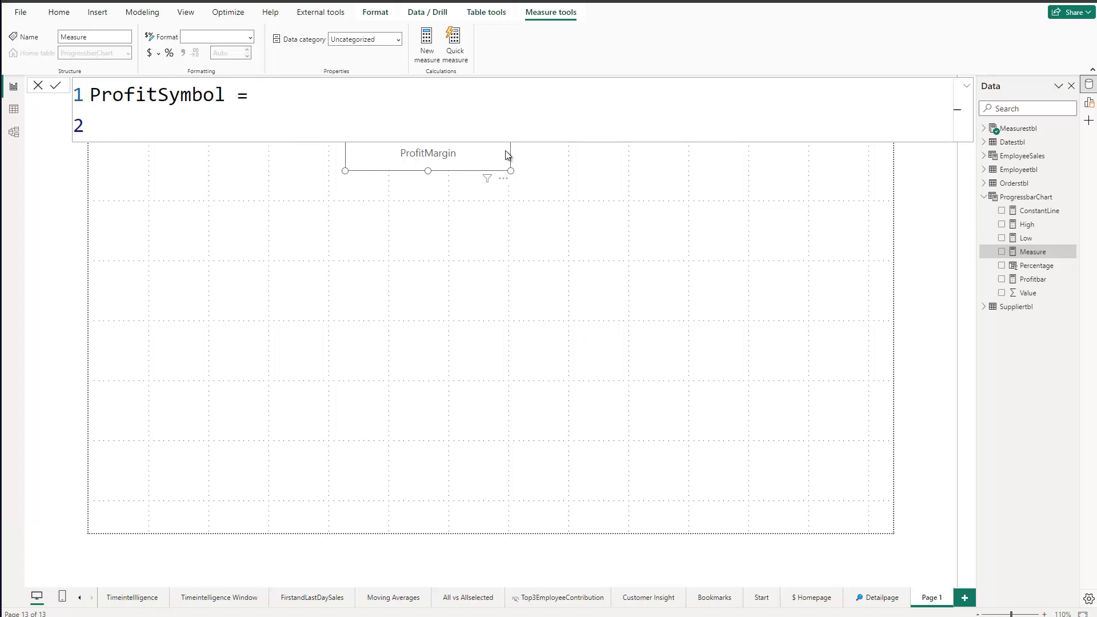
# Begin the ProfitSymbol expression with an IF that tests Max(ProgressbarChart[Percentage]) for equality
pyautogui.write('IF')
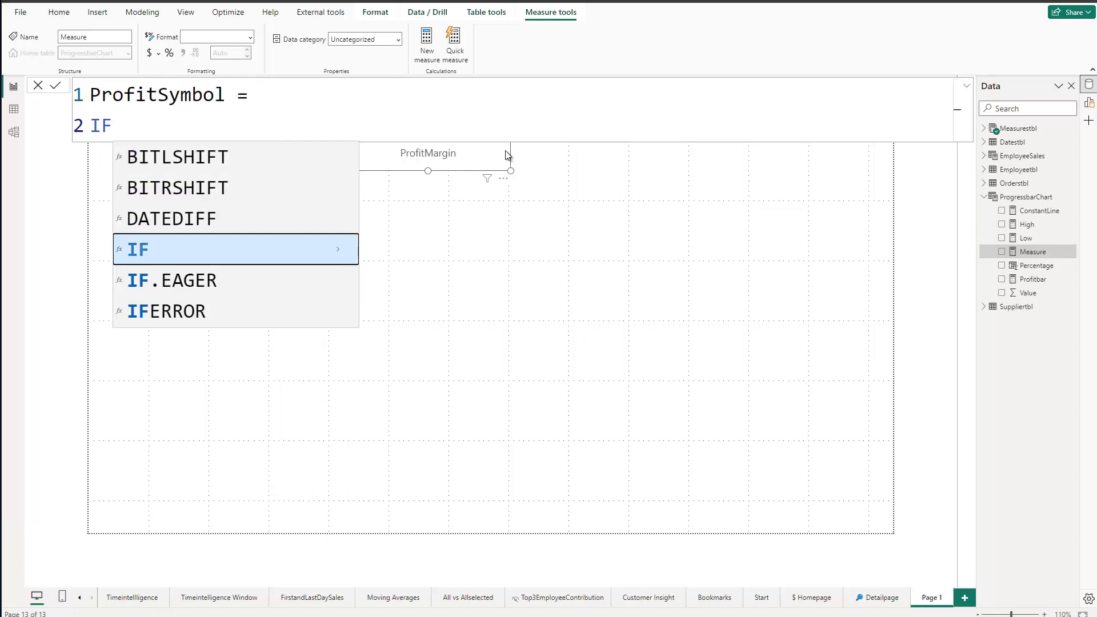
pyautogui.write('(Max')
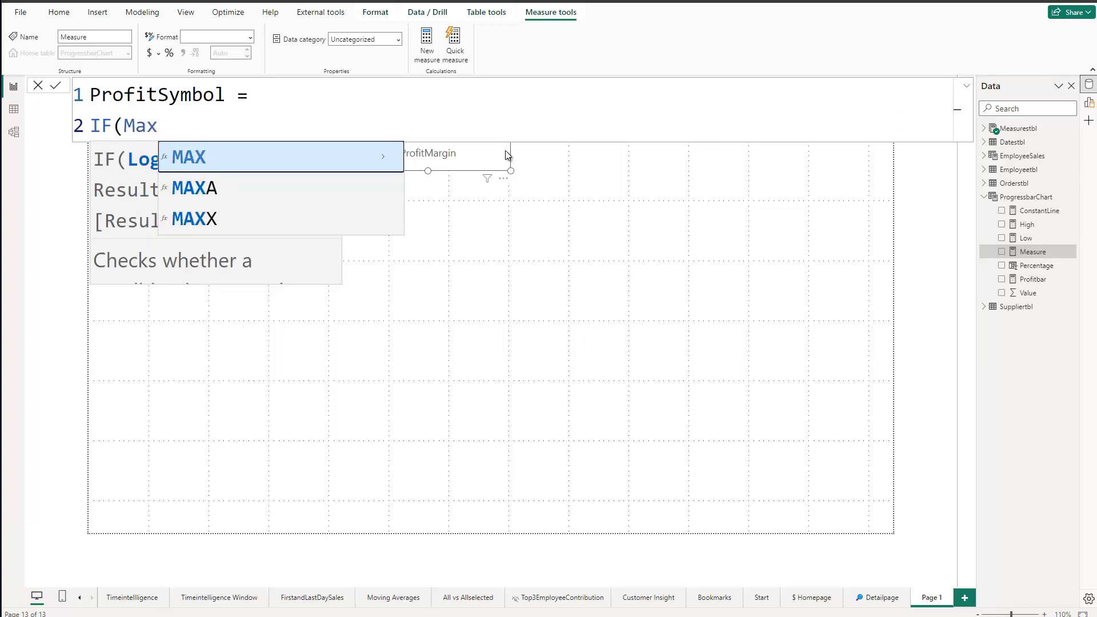
pyautogui.write('P')
pyautogui.press('BackSpace')
pyautogui.write('(')
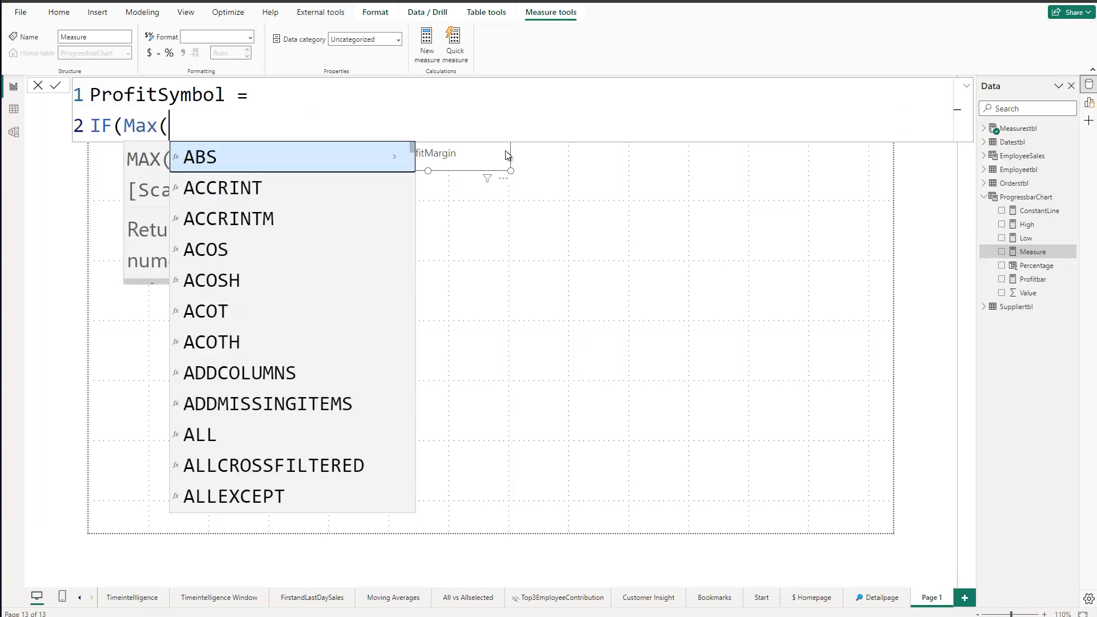
pyautogui.write('percentag')
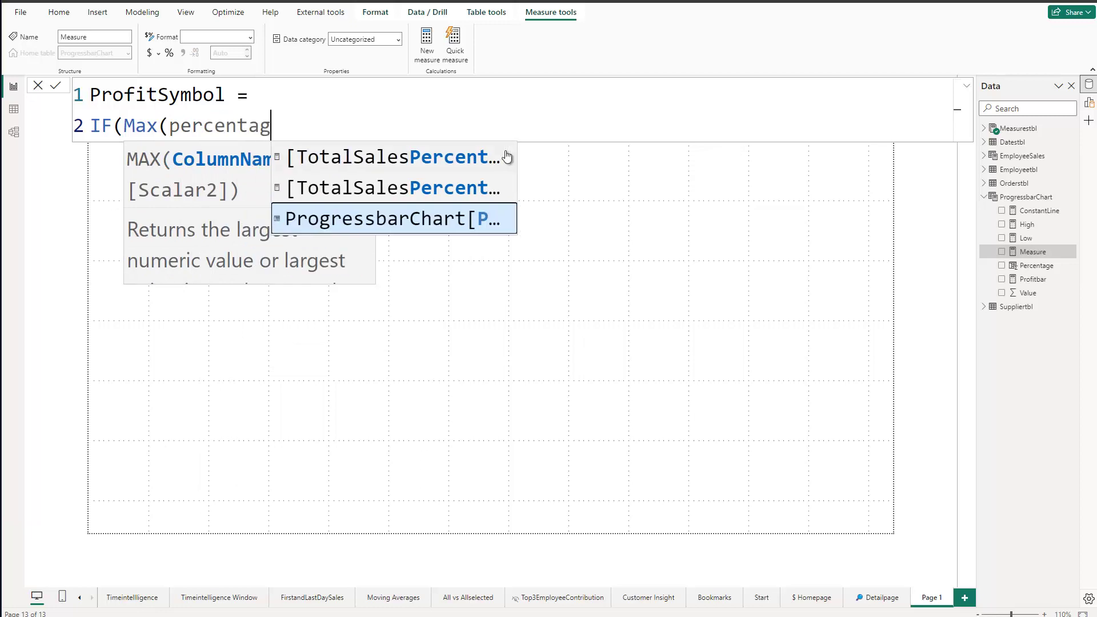
pyautogui.press('Tab')
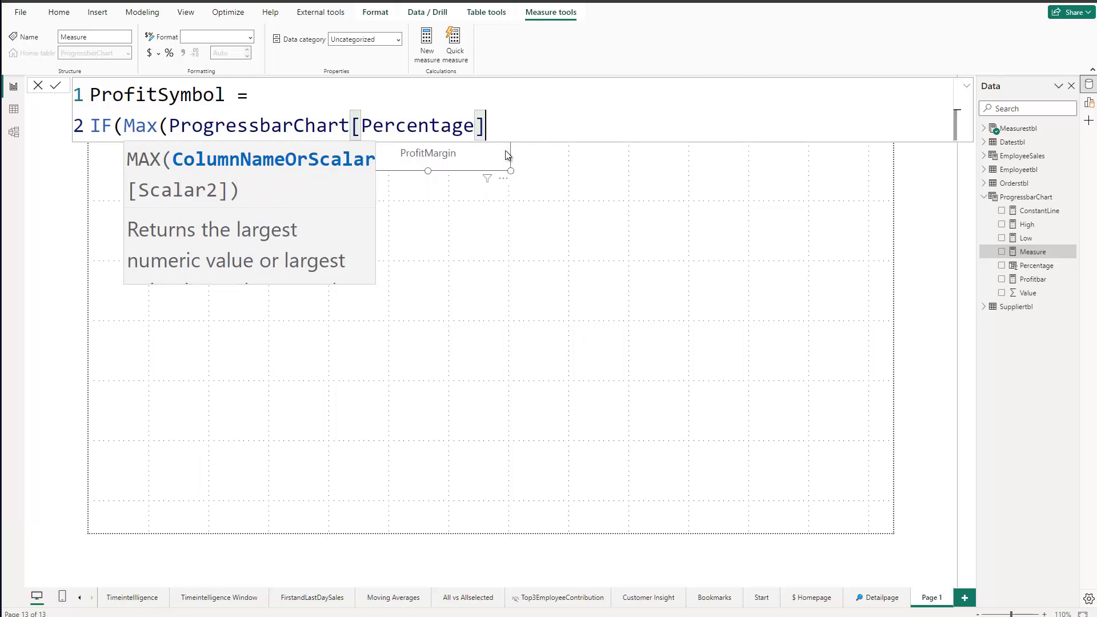
pyautogui.write(') =')
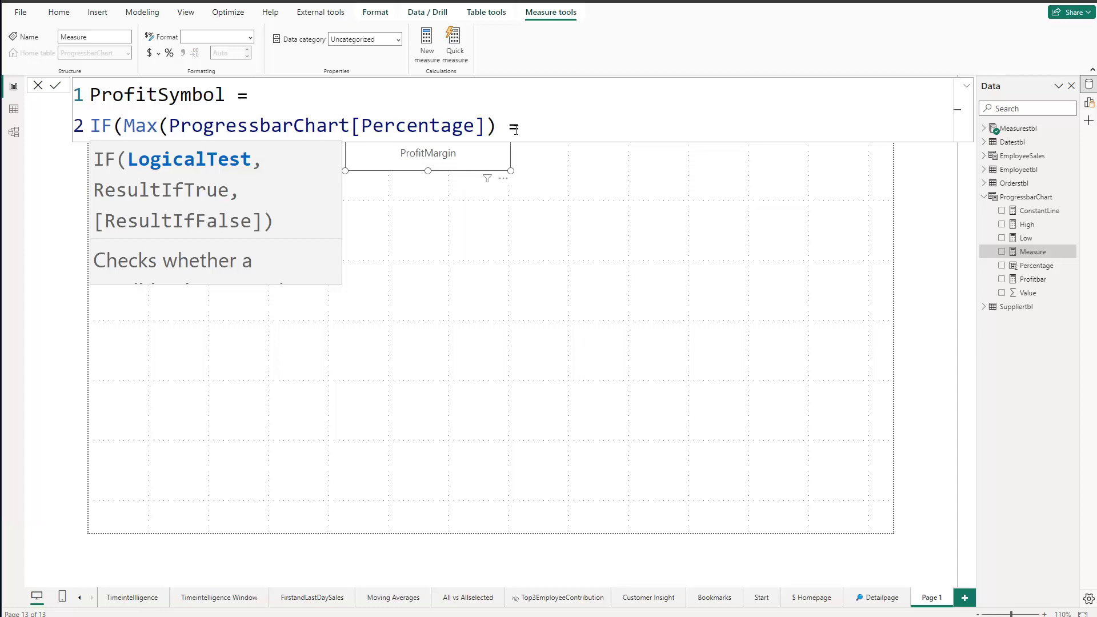
# Compare the maximum percentage in the ProfitSymbol test with ROUND([ProfitMargin],0)
pyautogui.write('Roun')
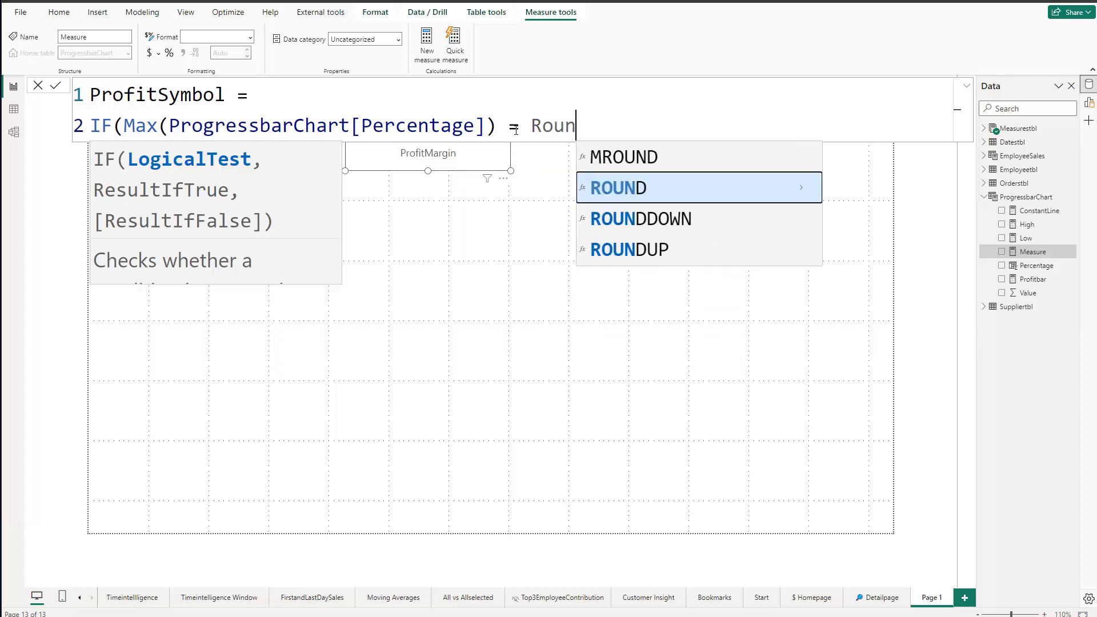
pyautogui.press('Tab')
pyautogui.write('Prof')
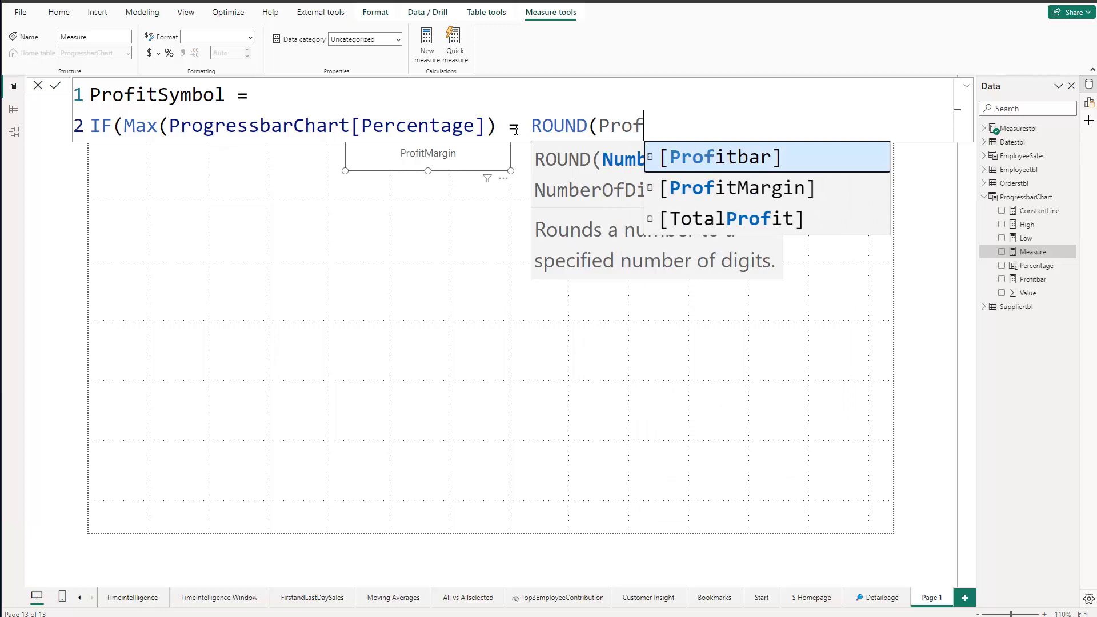
pyautogui.press('Down')
pyautogui.press('Tab')
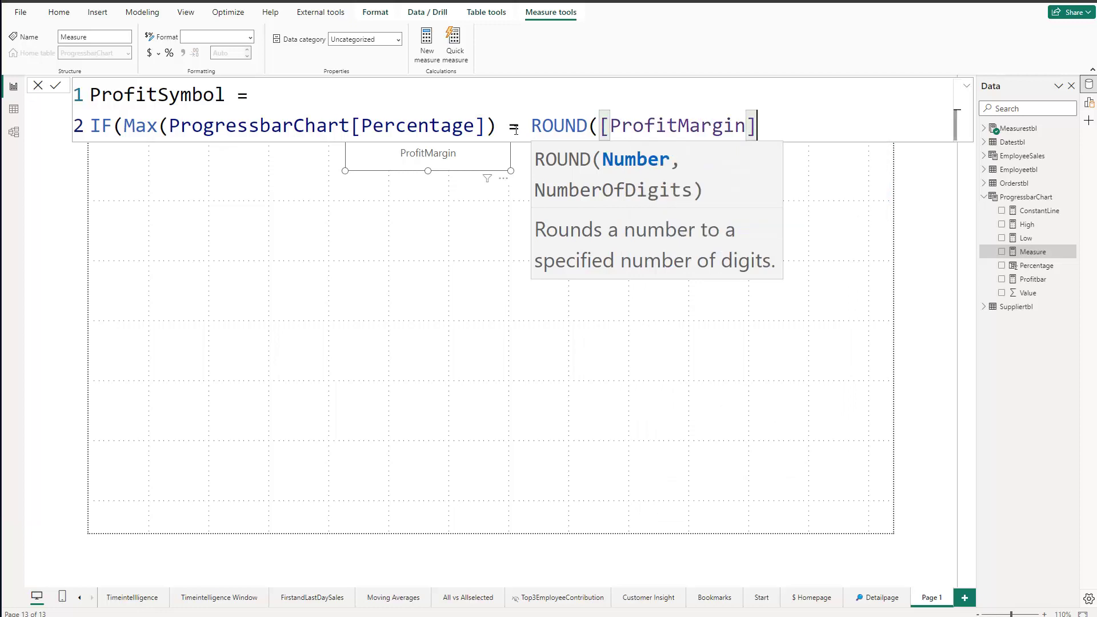
pyautogui.write(',')
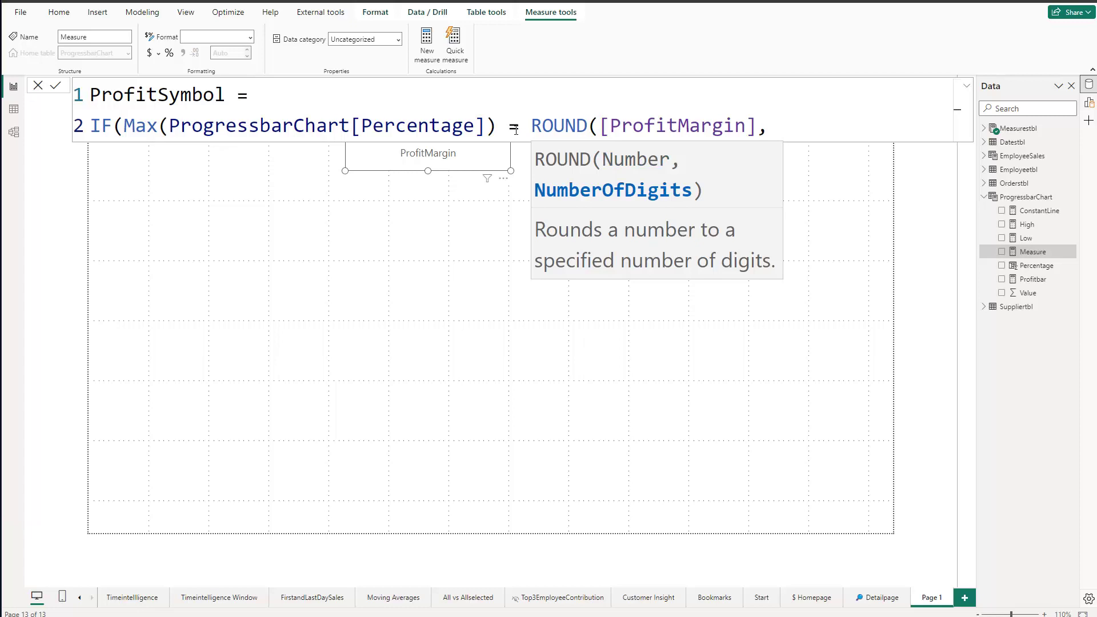
pyautogui.write('0)')
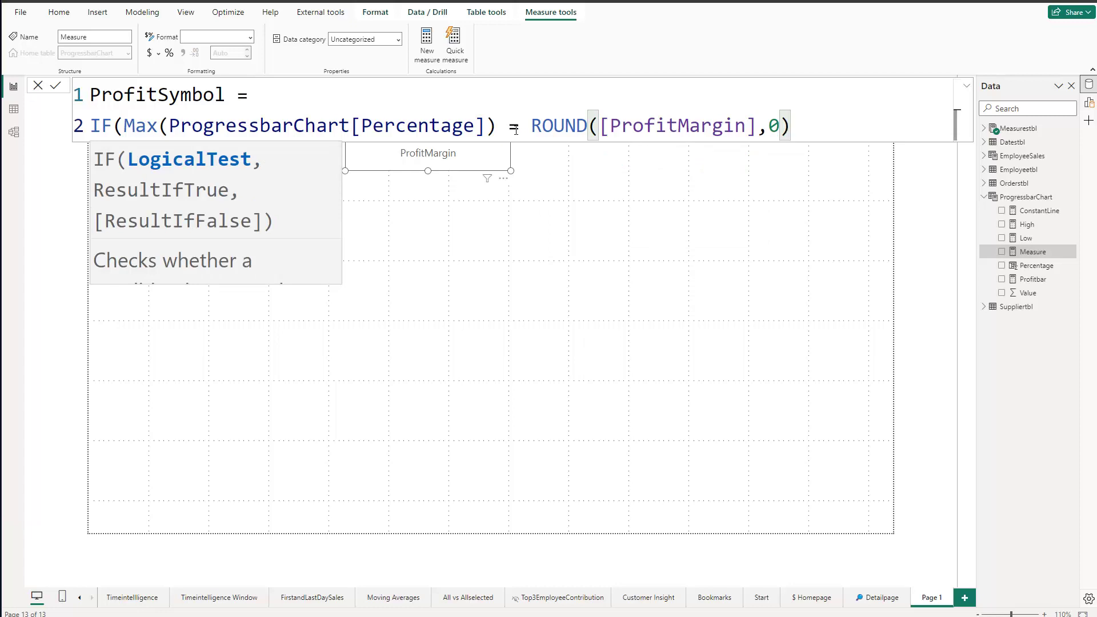
# Return 30 when the ProfitSymbol test is true, close the IF, and commit the measure
pyautogui.write(',')
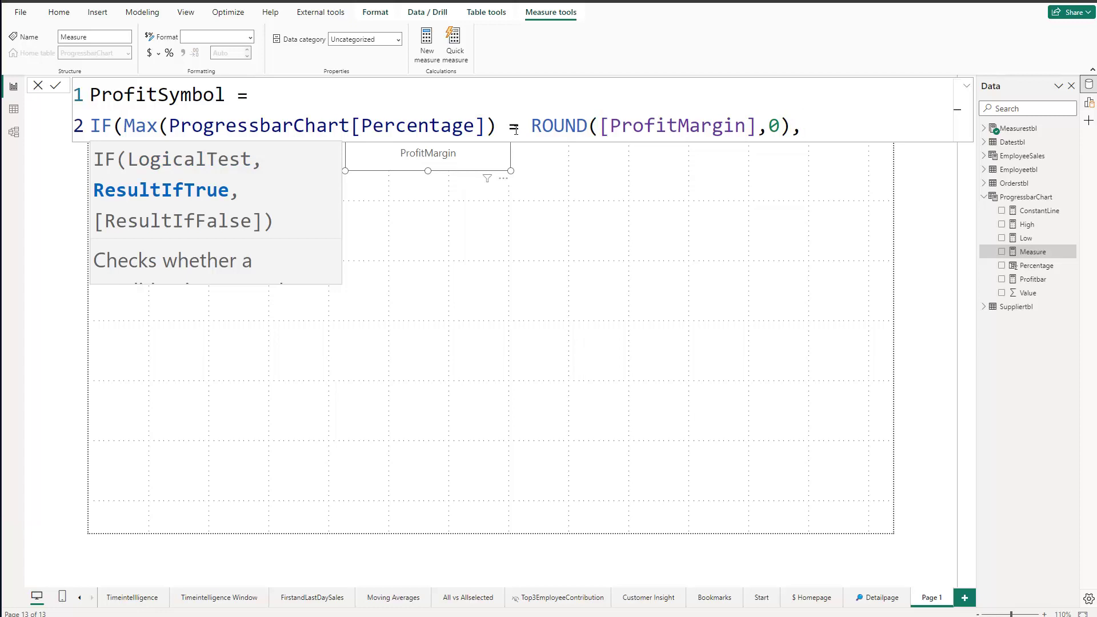
pyautogui.write('30)')
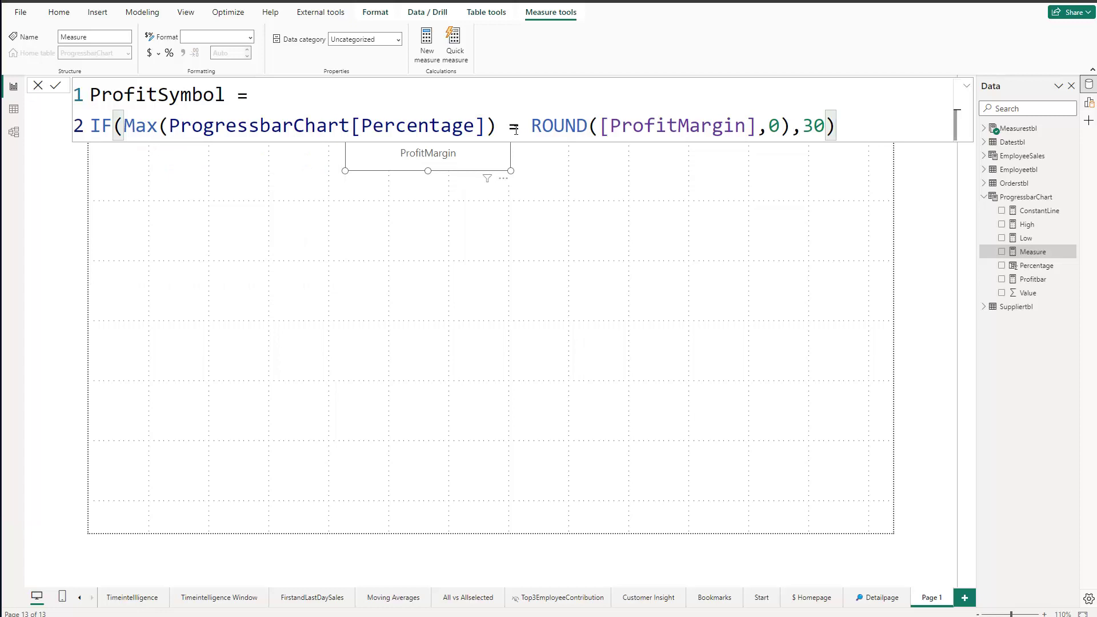
pyautogui.press('Return')
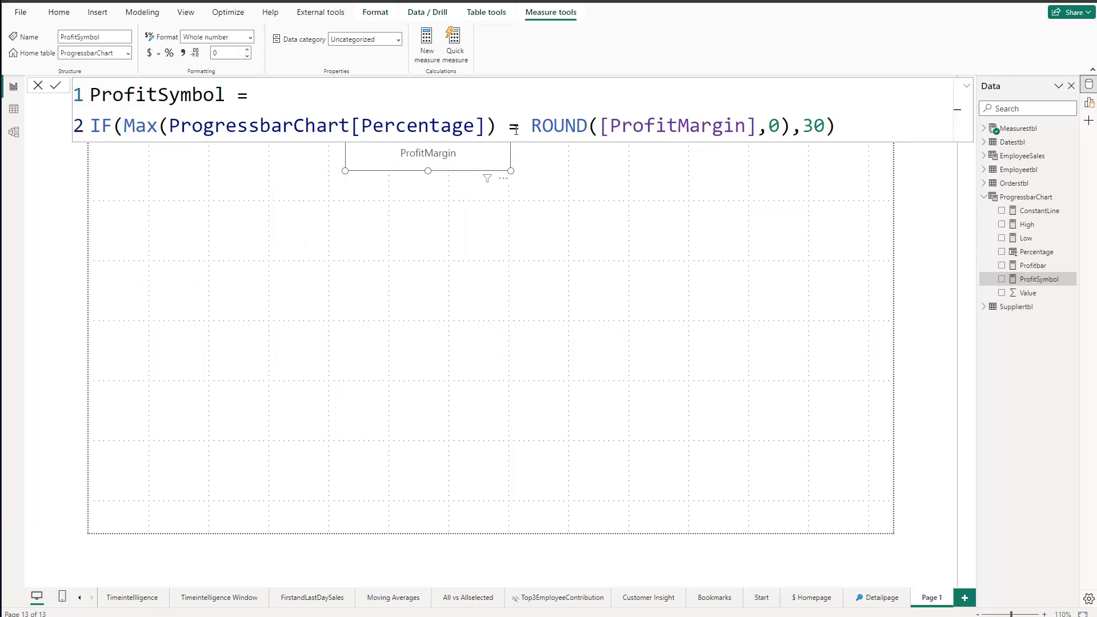
# With no visual selected, create a new chart from the ConstantLine measure and move it beneath the ProfitMargin card
pyautogui.click(452, 222)
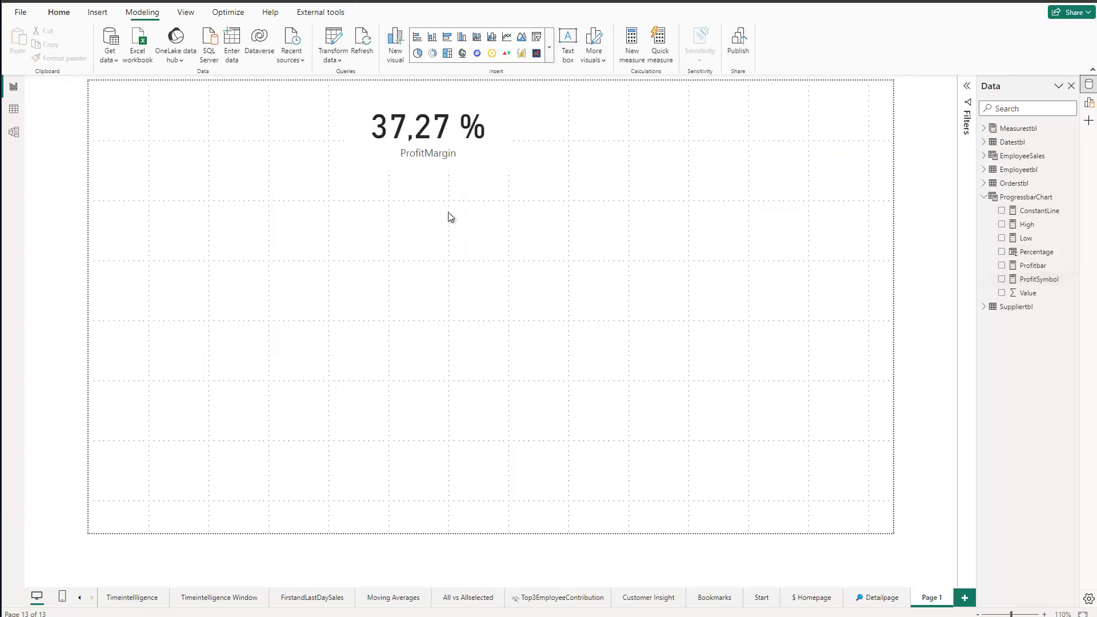
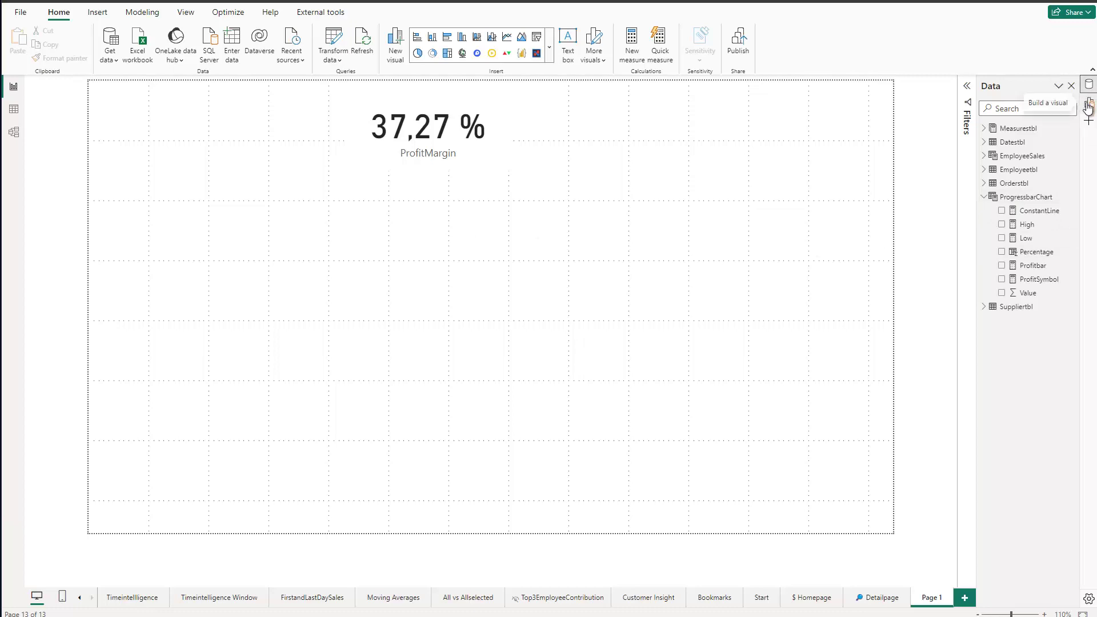
pyautogui.click(1087, 108)
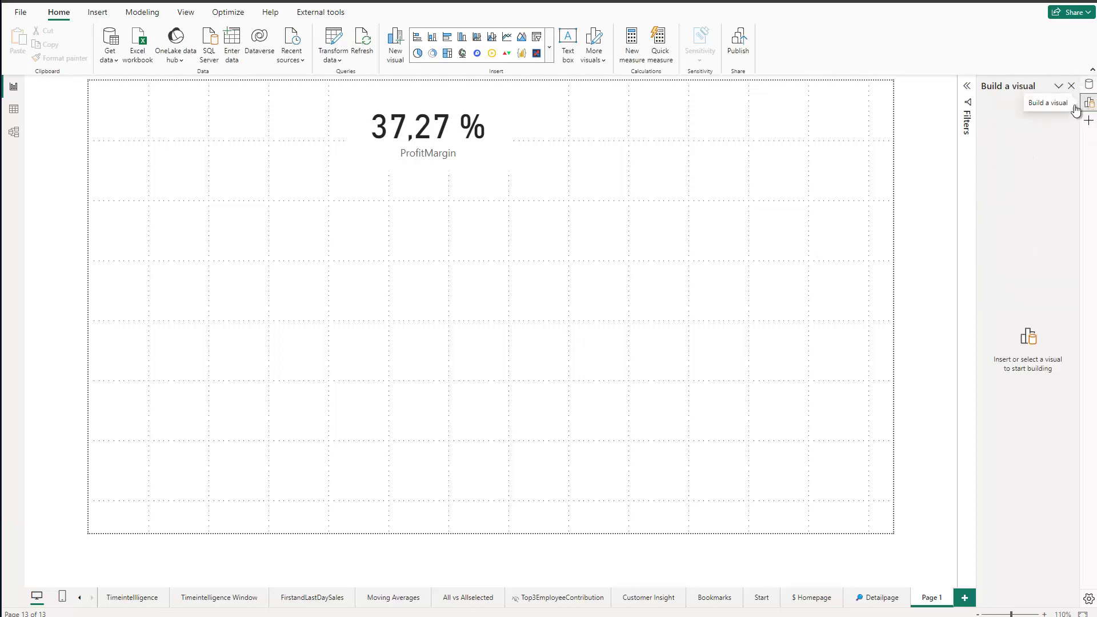
pyautogui.click(1089, 84)
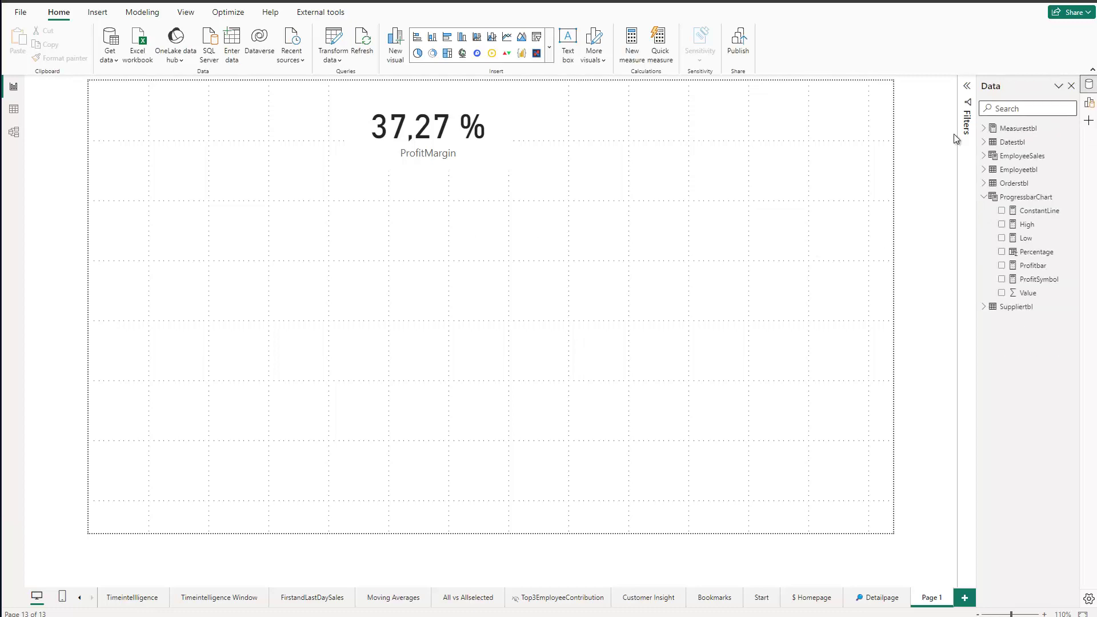
pyautogui.click(1002, 211)
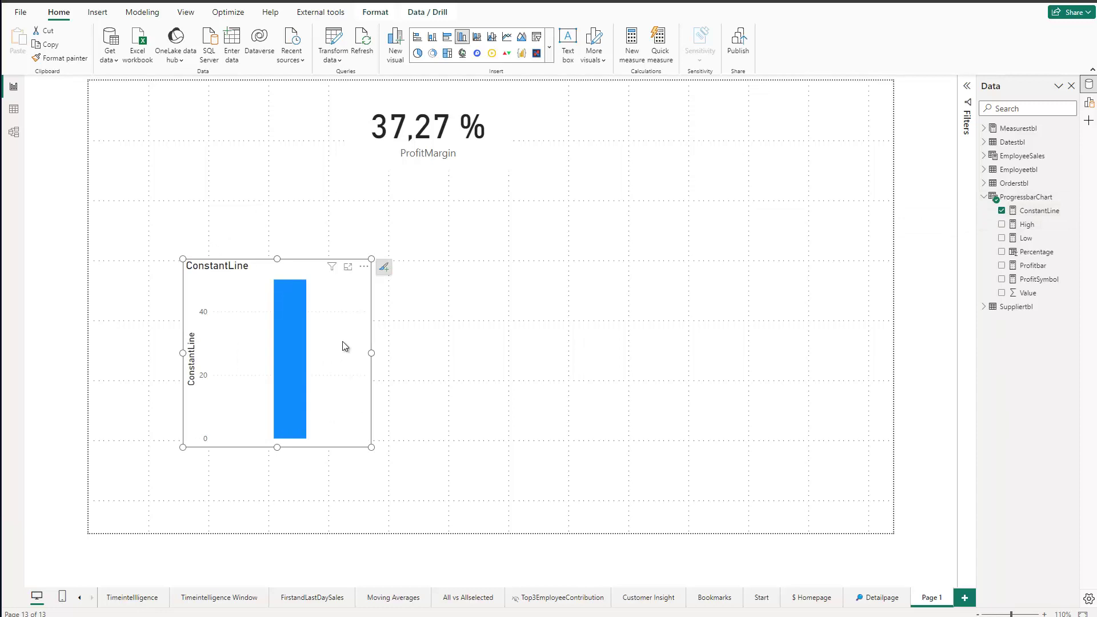
pyautogui.moveTo(307, 269); pyautogui.dragTo(513, 206)
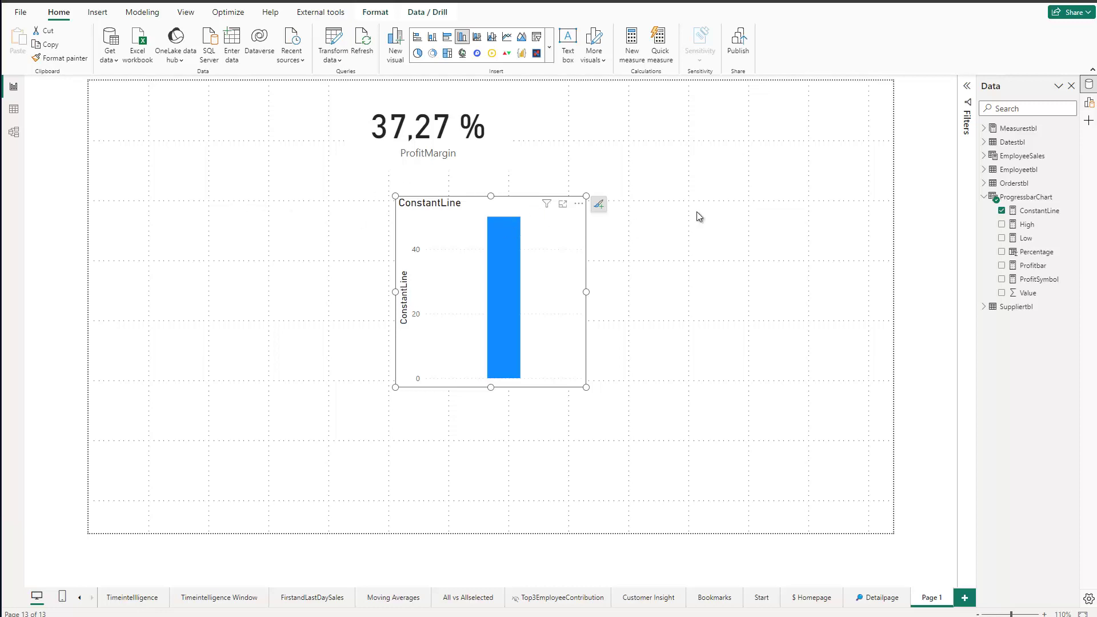
# Convert the ConstantLine chart to a line chart and put the ProgressbarChart Value field on its X-axis
pyautogui.click(1090, 104)
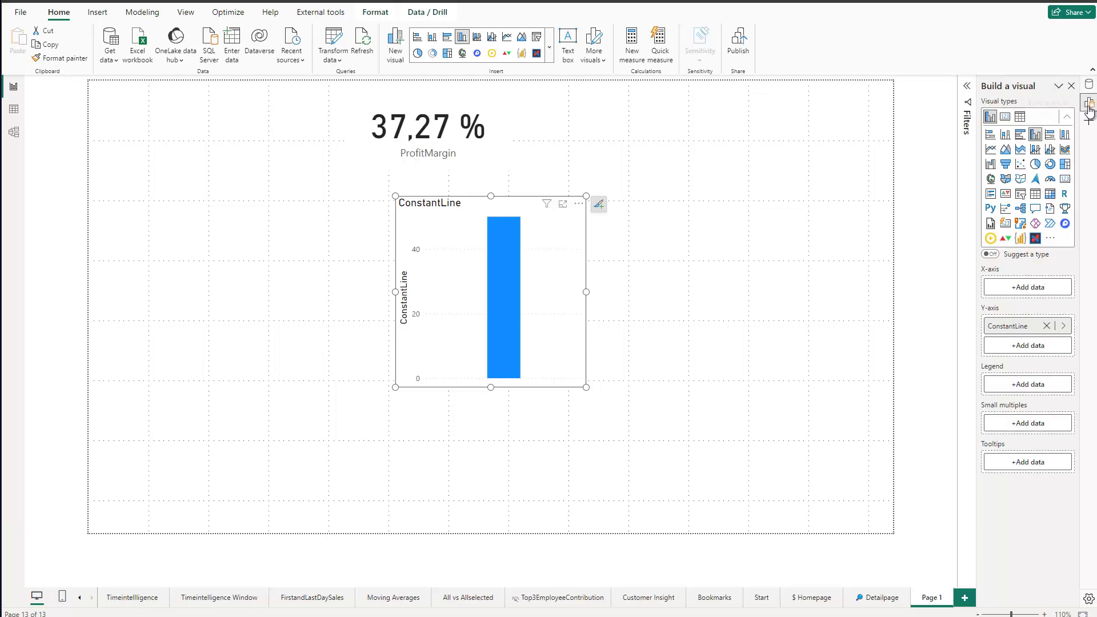
pyautogui.click(991, 151)
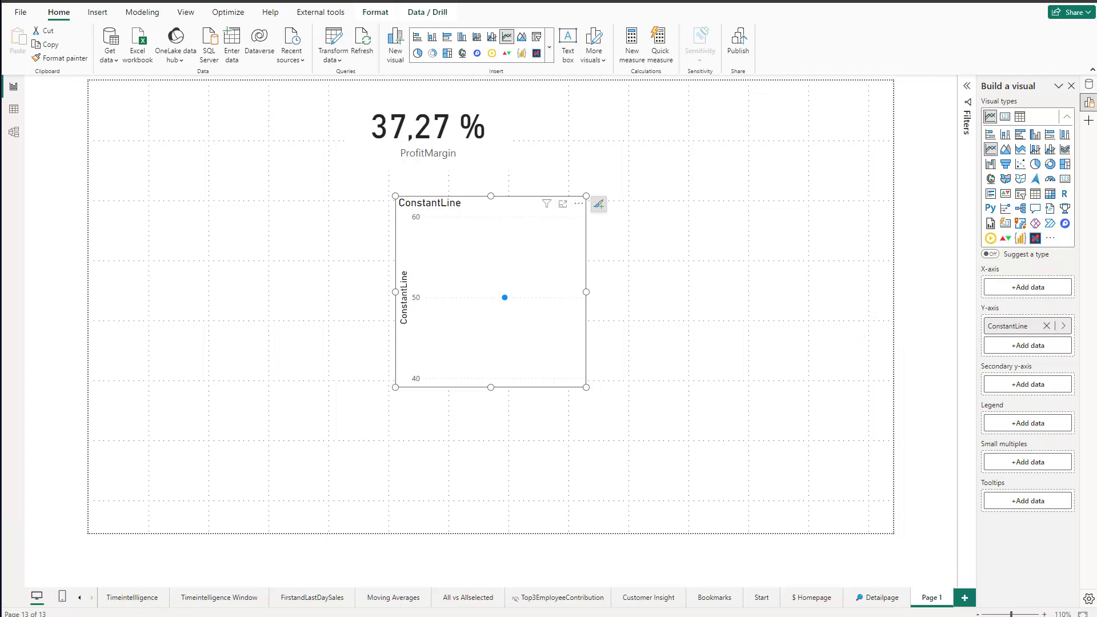
pyautogui.click(1023, 291)
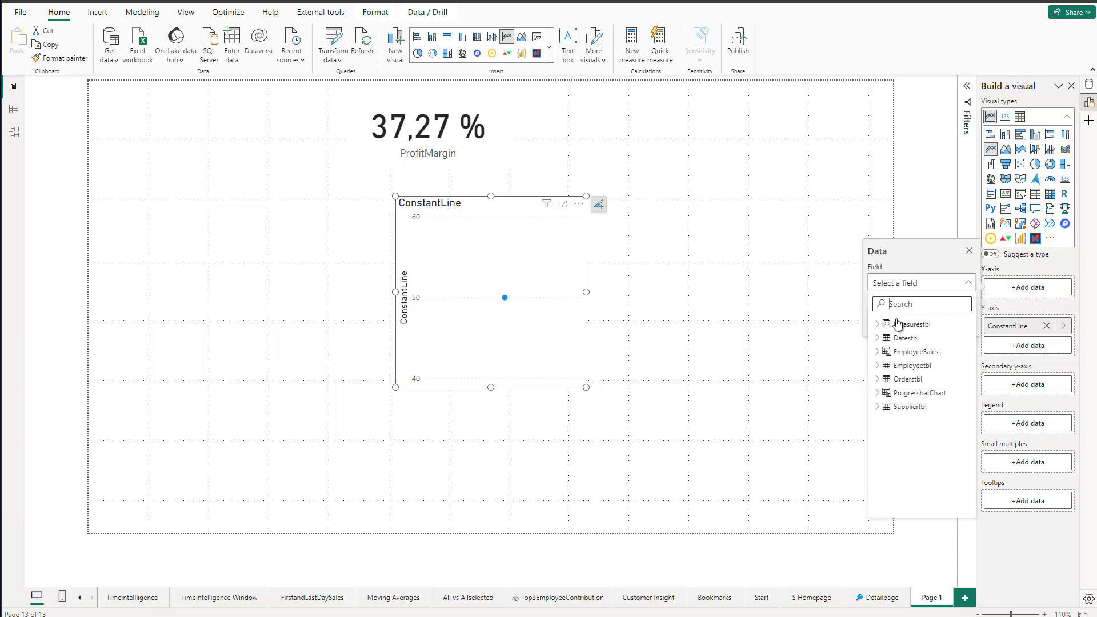
pyautogui.click(878, 394)
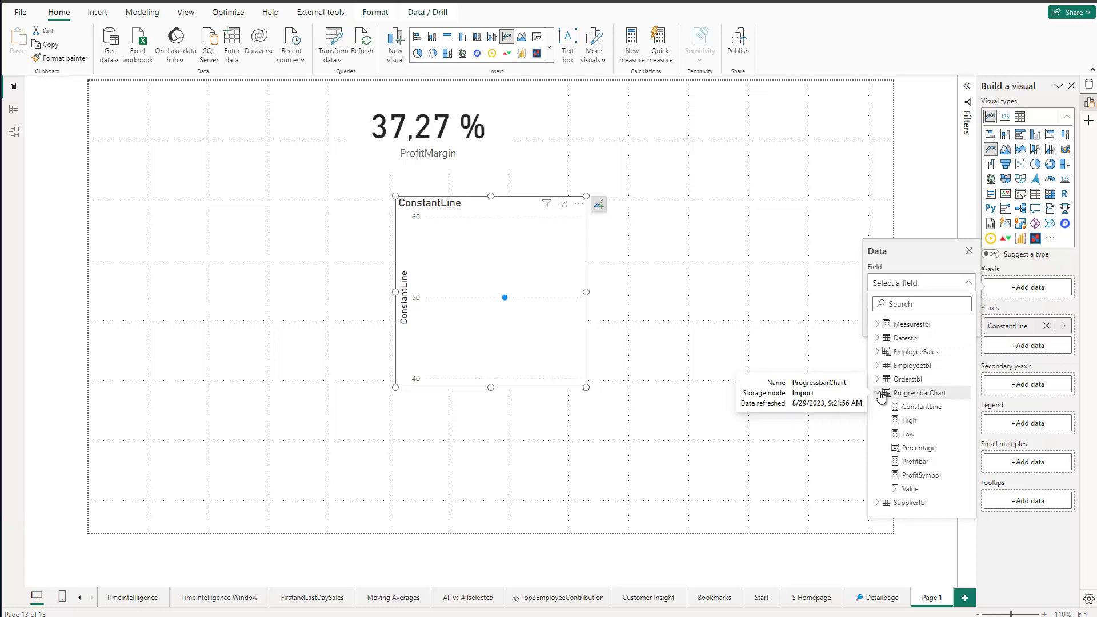
pyautogui.click(911, 488)
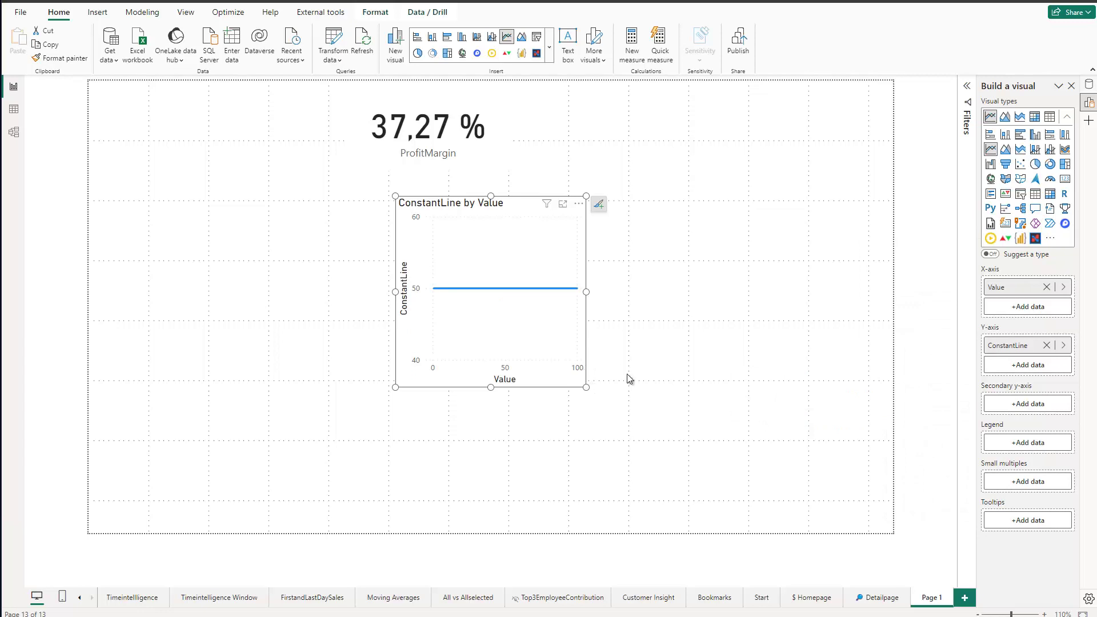
# Widen the ConstantLine by Value line chart, reduce its height slightly, and position it beneath the ProfitMargin card
pyautogui.moveTo(621, 375); pyautogui.dragTo(791, 360)
pyautogui.moveTo(502, 201); pyautogui.dragTo(425, 199)
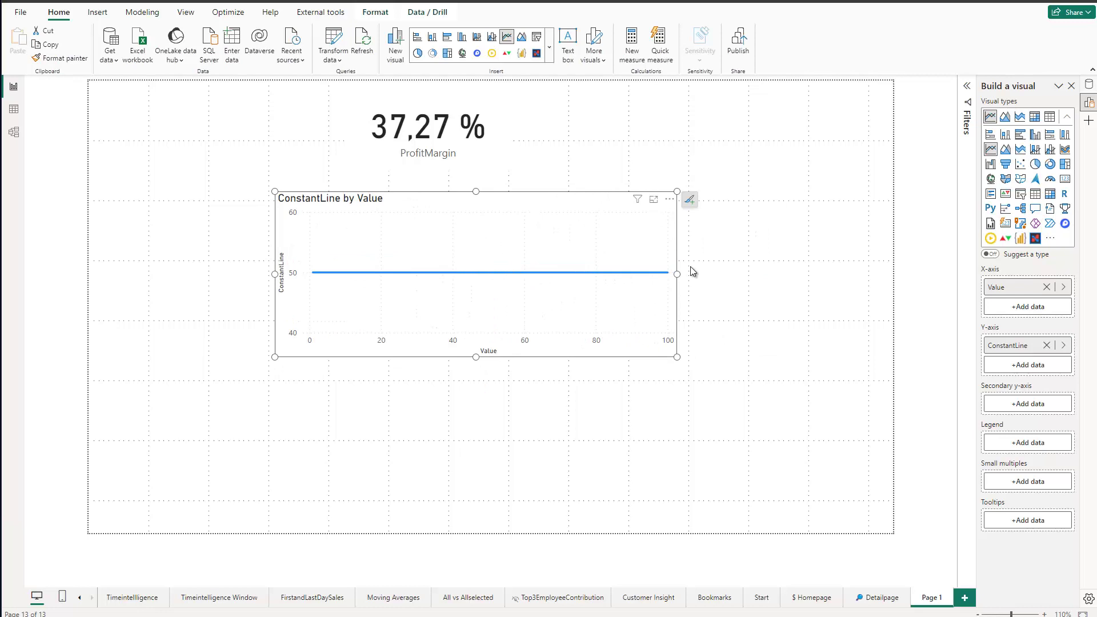
pyautogui.moveTo(412, 271)
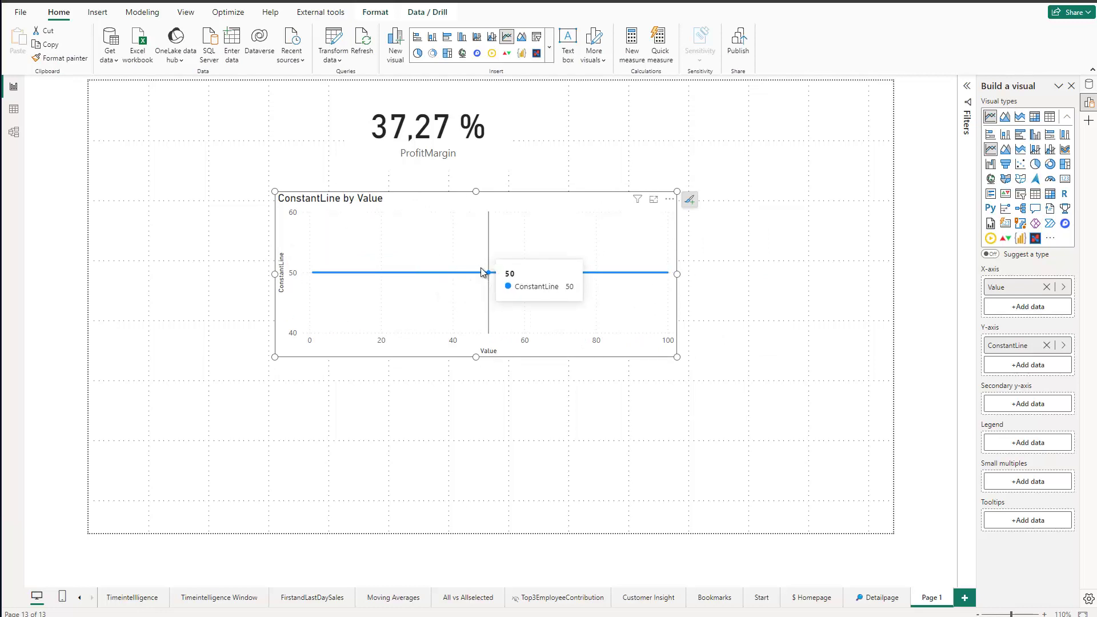
# Add the Profitbar measure from ProgressbarChart to the line chart's Y-axis and shift the chart slightly right and down
pyautogui.click(1032, 370)
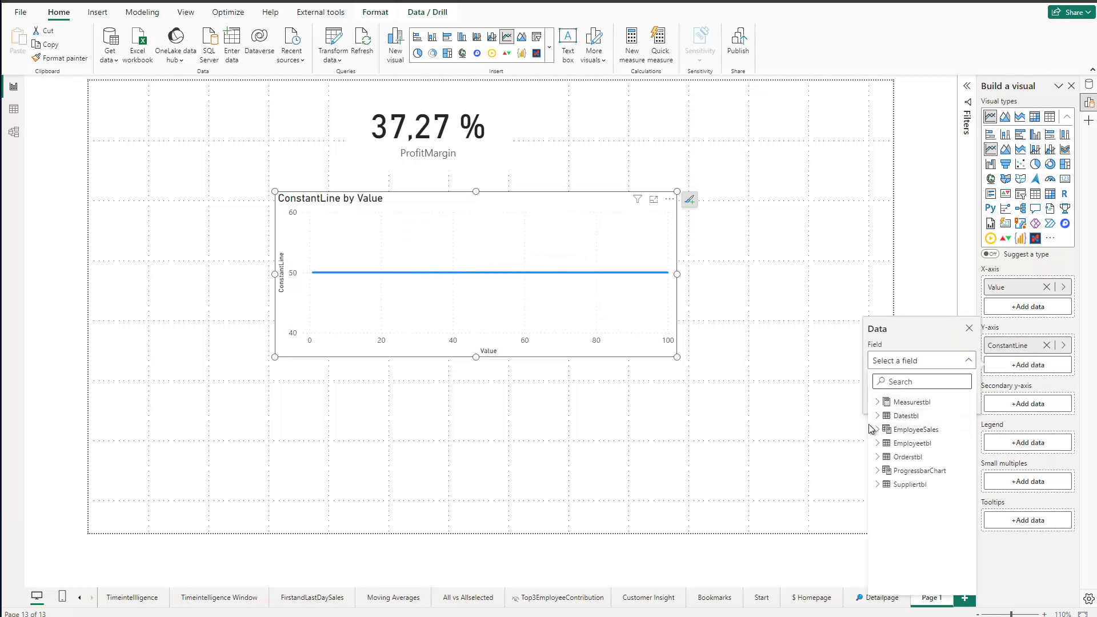
pyautogui.click(878, 470)
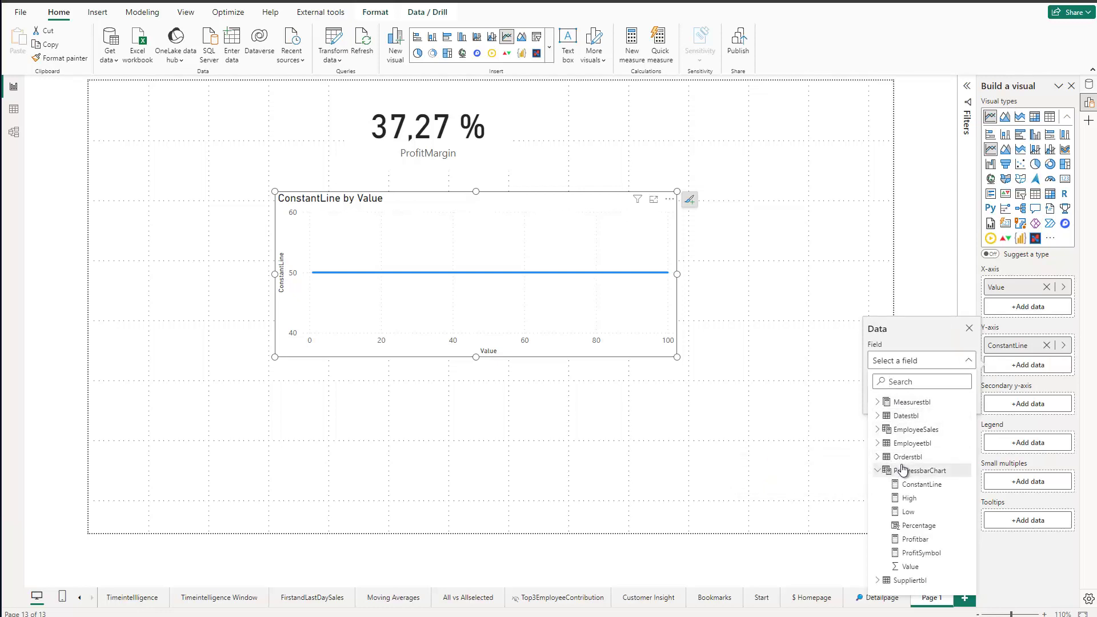
pyautogui.click(916, 540)
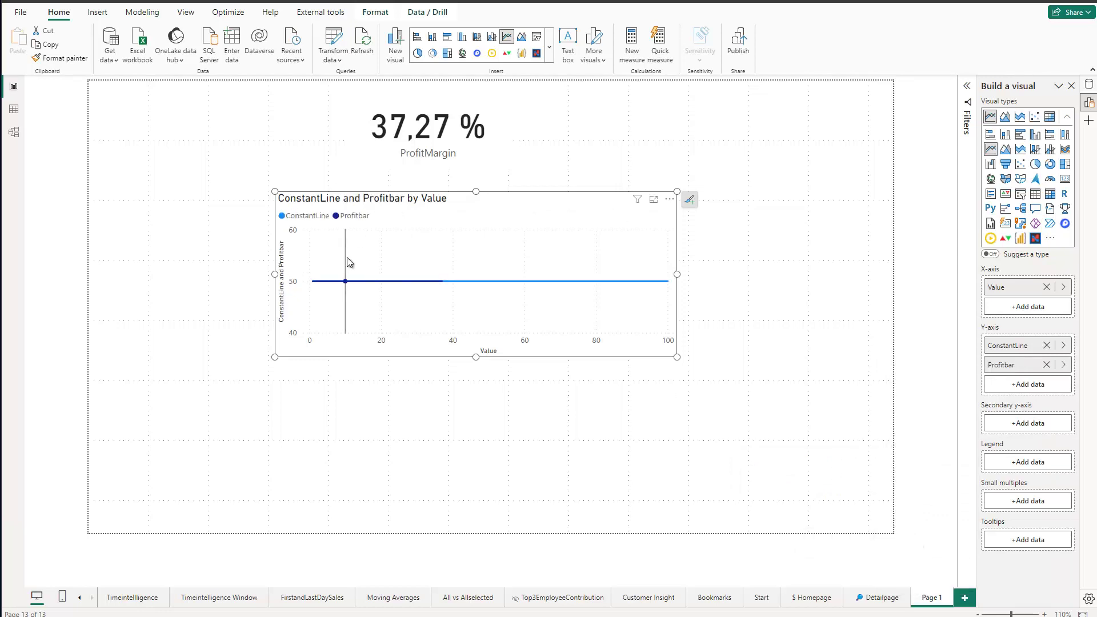
pyautogui.moveTo(443, 286)
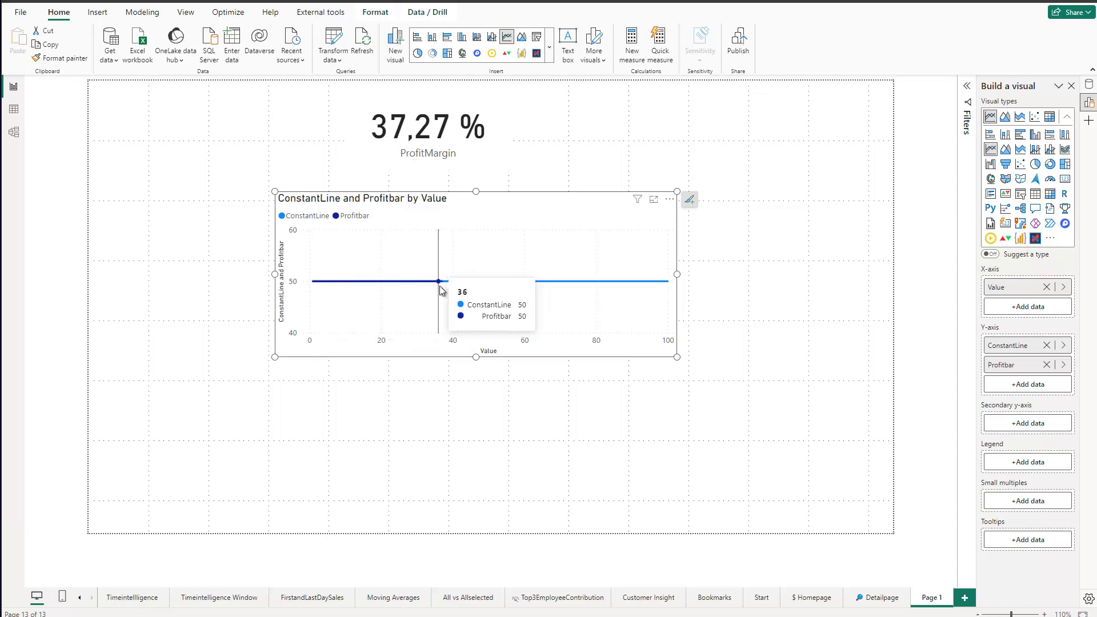
pyautogui.moveTo(495, 205); pyautogui.dragTo(537, 213)
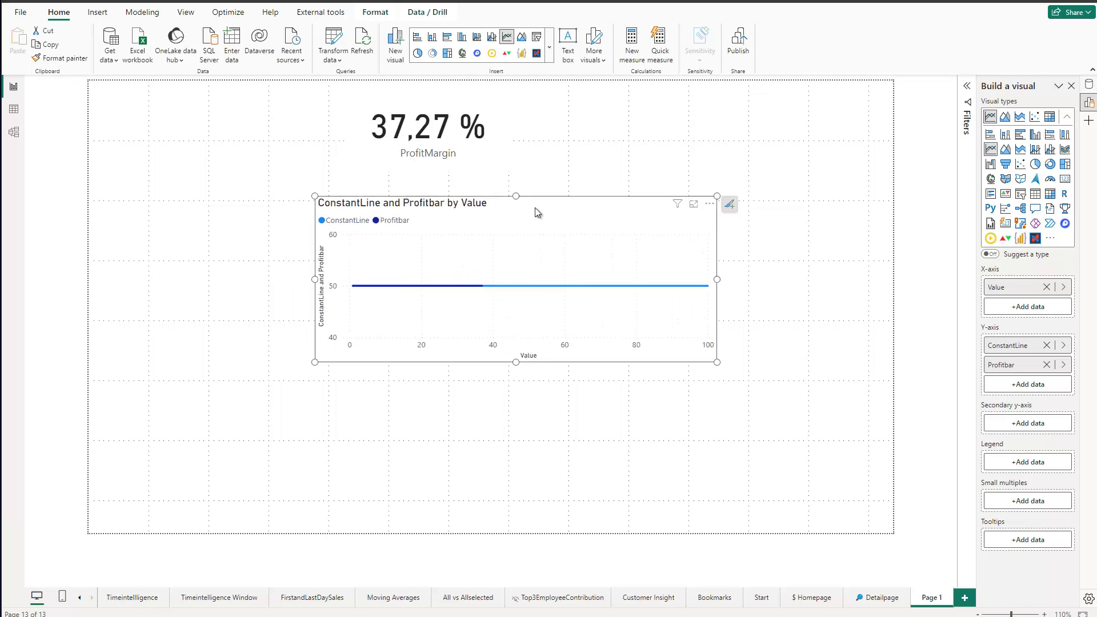
# Create a slicer from the Orderstbl Category field and place it beside the line chart, on its left
pyautogui.click(238, 216)
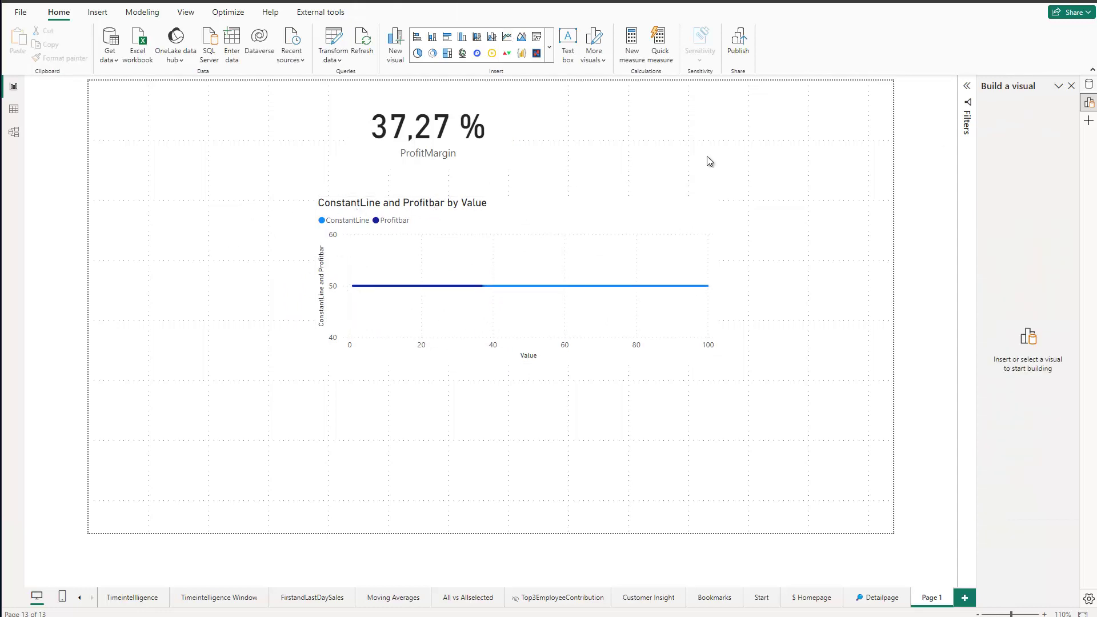
pyautogui.click(1088, 84)
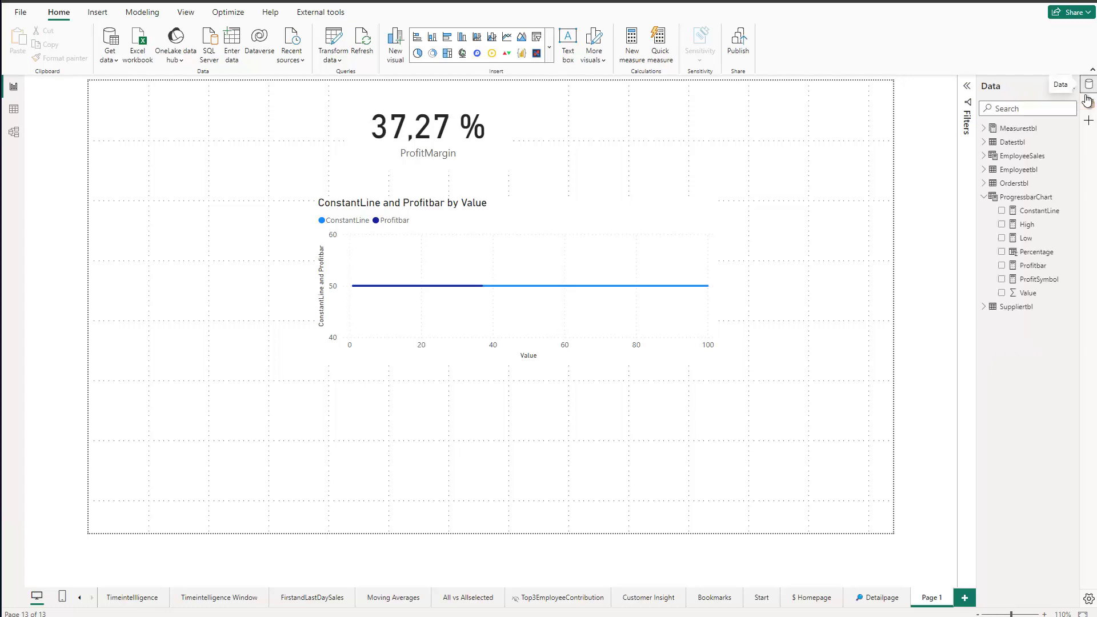
pyautogui.click(984, 189)
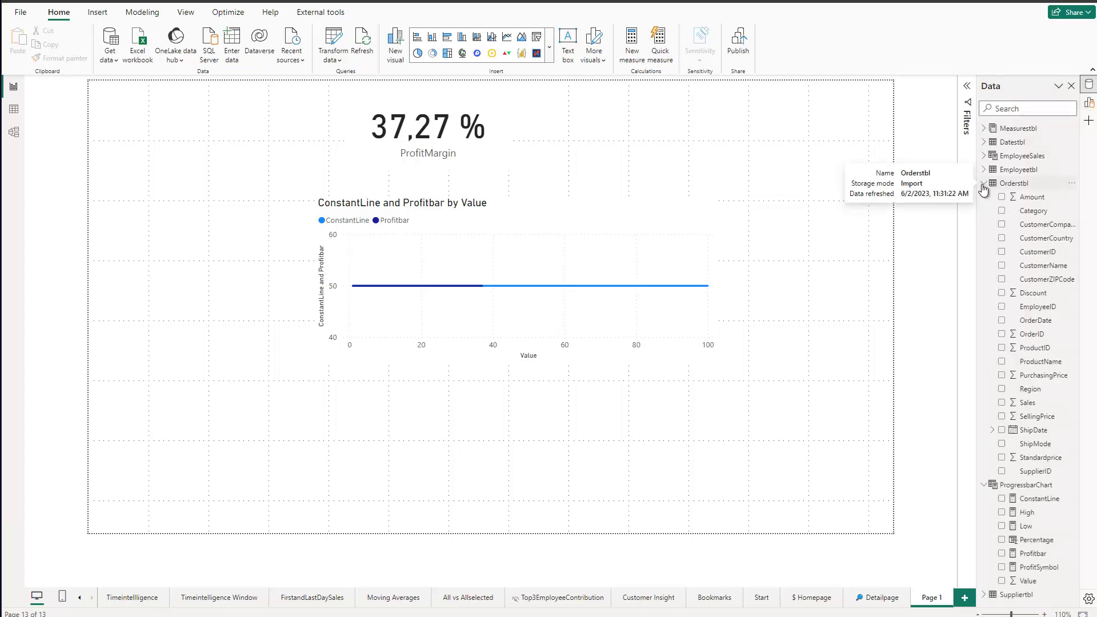
pyautogui.click(1002, 213)
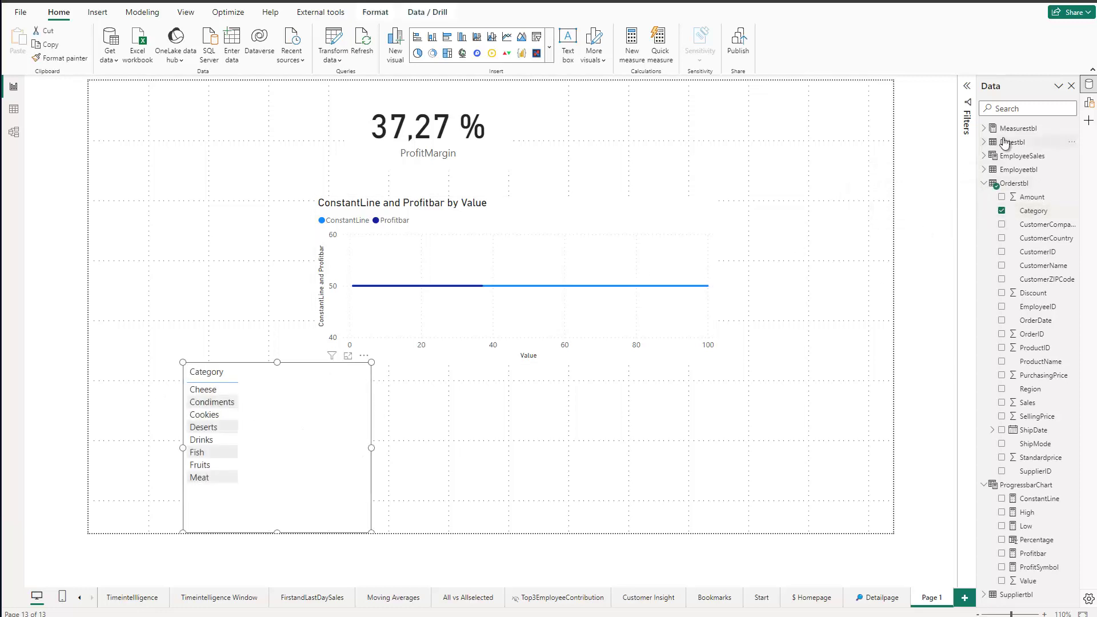
pyautogui.click(1090, 103)
pyautogui.click(1006, 197)
pyautogui.moveTo(287, 366); pyautogui.dragTo(168, 174)
# Filter the report by the categories Cheese, Deserts, Drinks and Fish in turn, leaving Fish selected
pyautogui.click(102, 193)
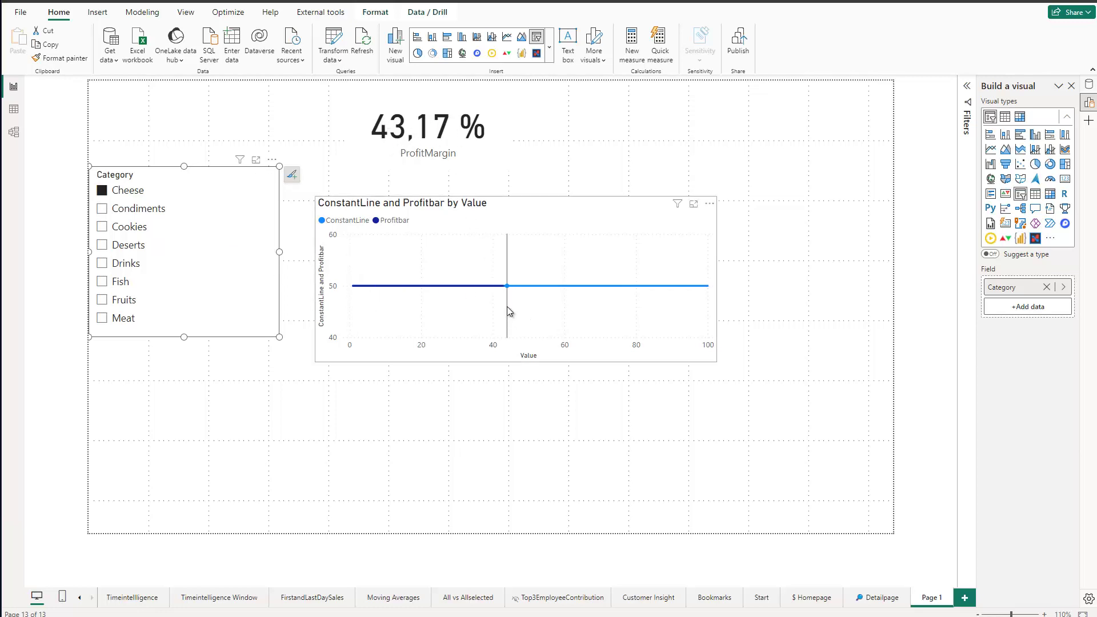
pyautogui.click(102, 247)
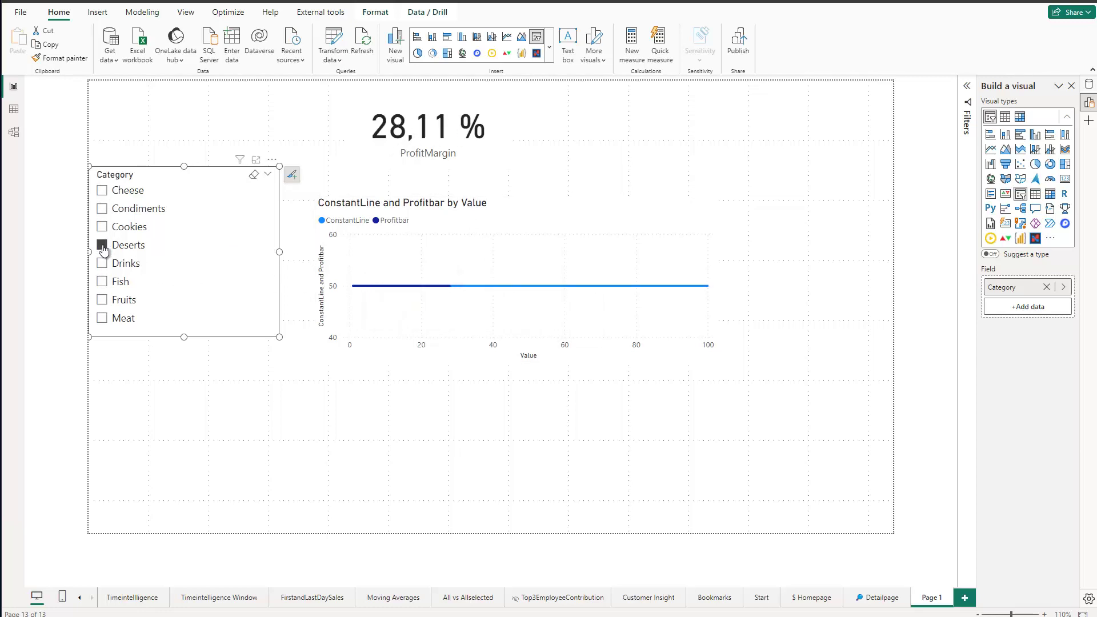
pyautogui.click(102, 264)
pyautogui.click(101, 283)
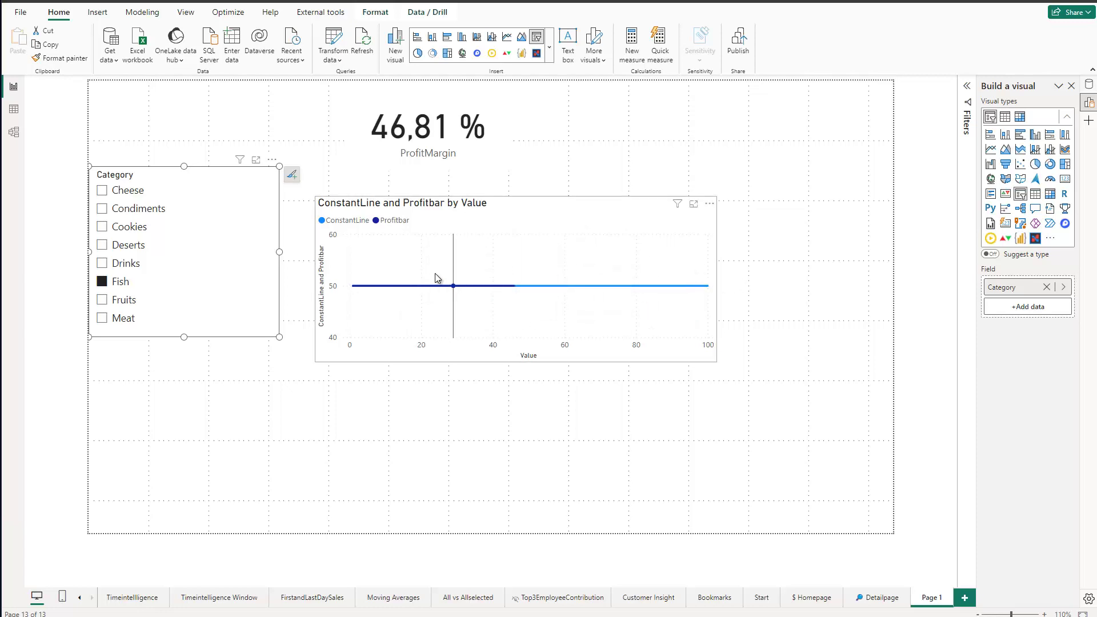
# Open the line chart's format settings and set the Y-axis range to a minimum of 0 and a maximum of 100
pyautogui.click(584, 210)
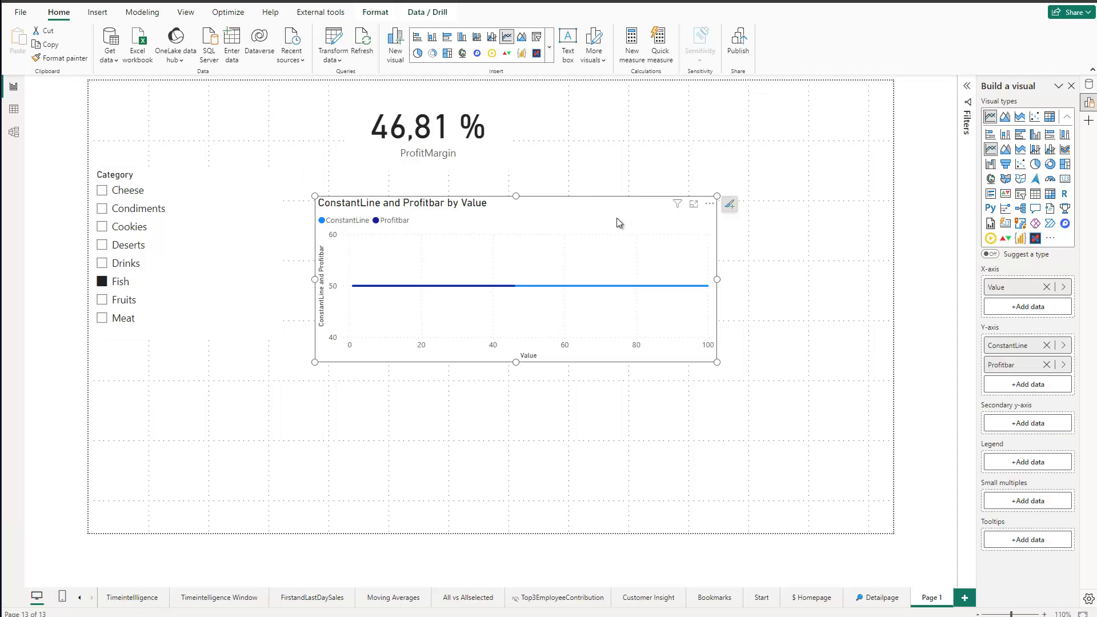
pyautogui.click(730, 204)
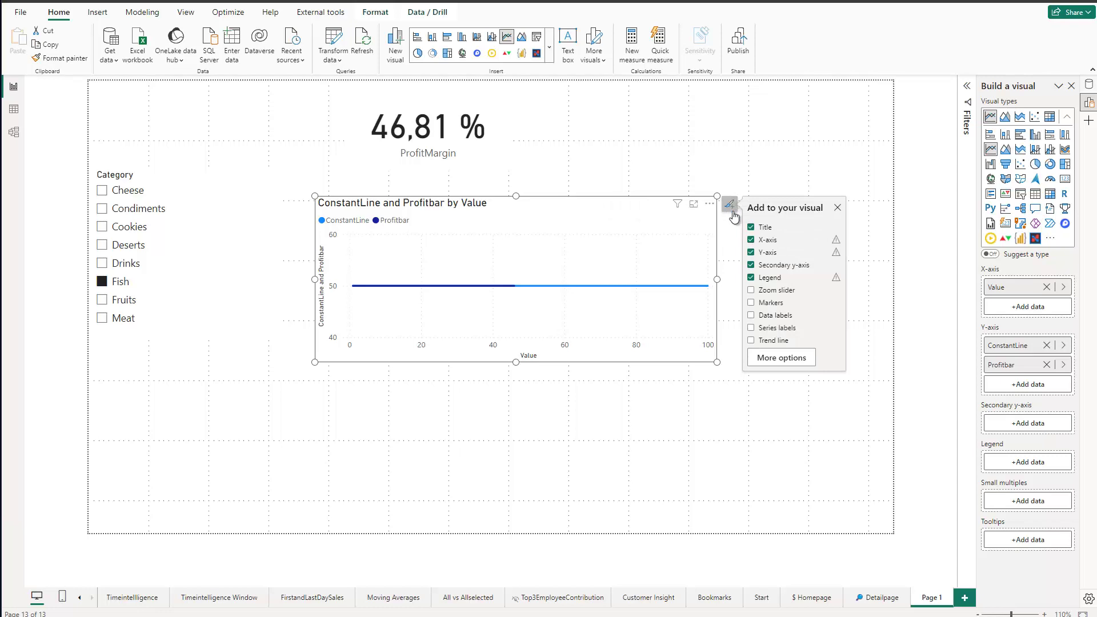
pyautogui.click(792, 358)
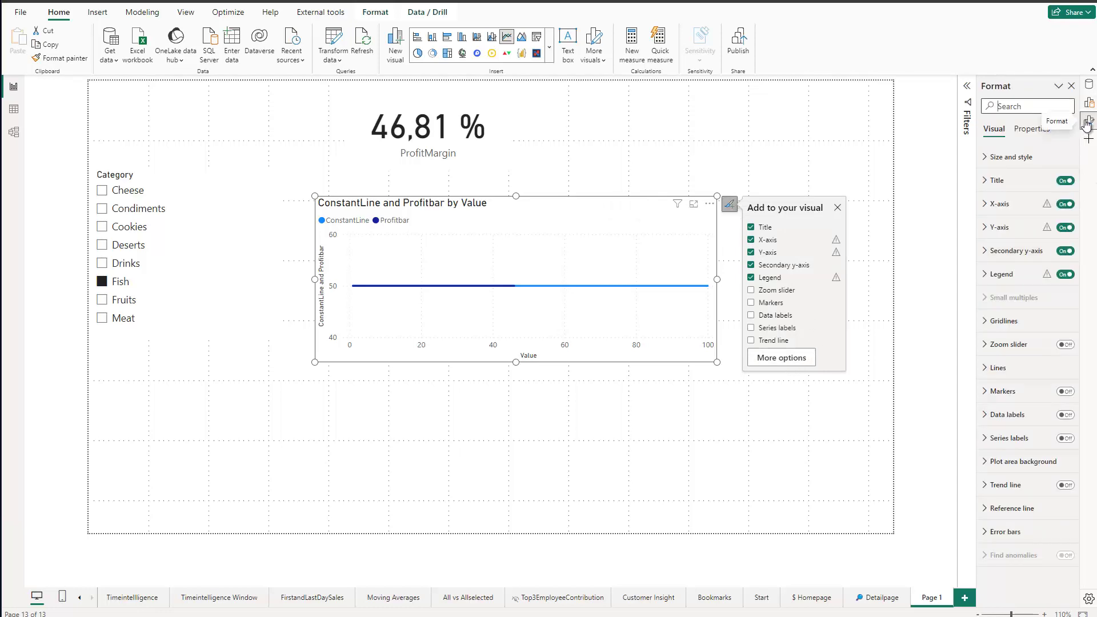
pyautogui.click(193, 13)
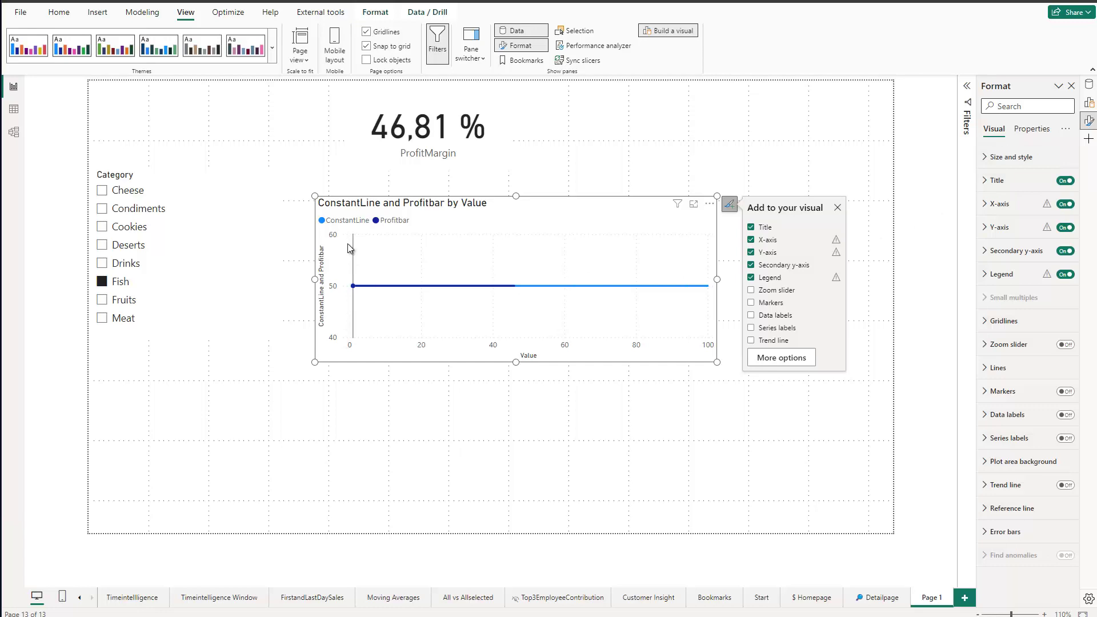
pyautogui.click(998, 227)
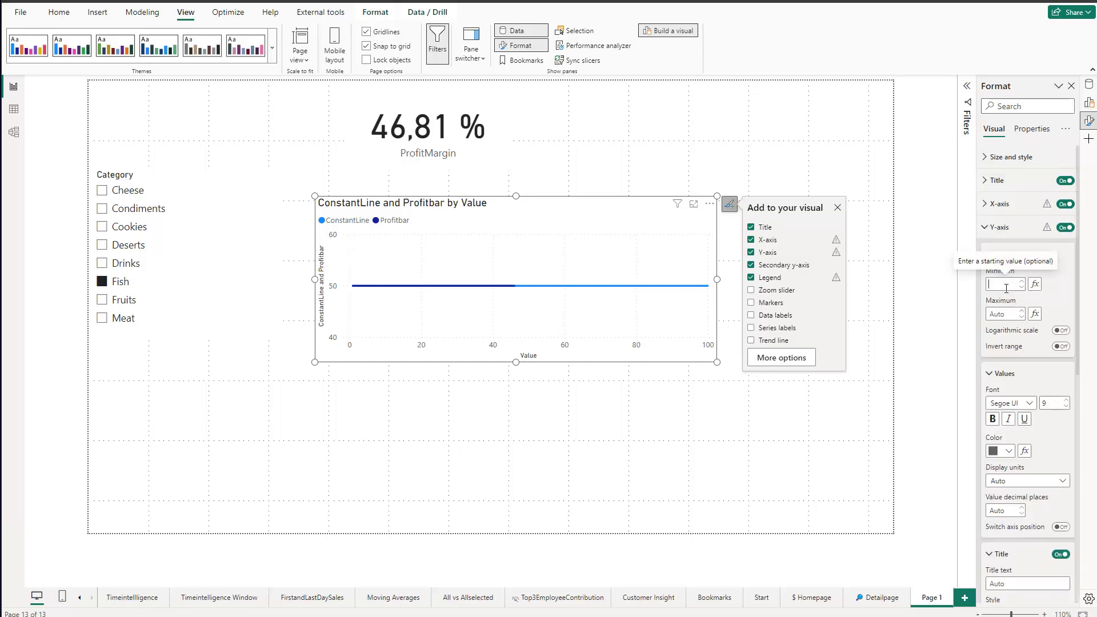
pyautogui.write('0')
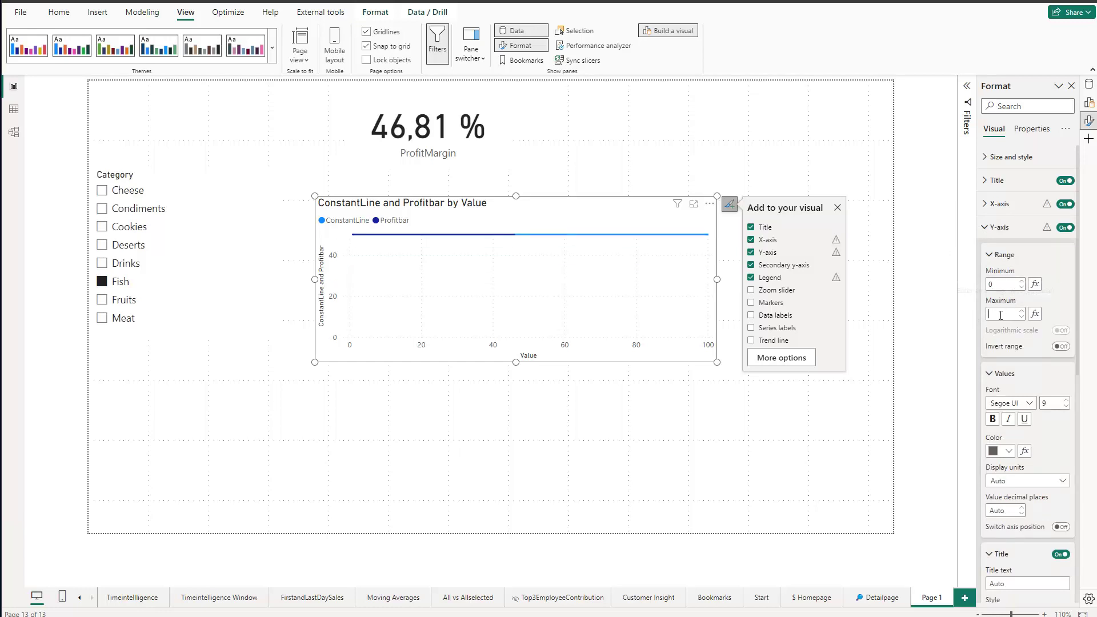
pyautogui.write('100')
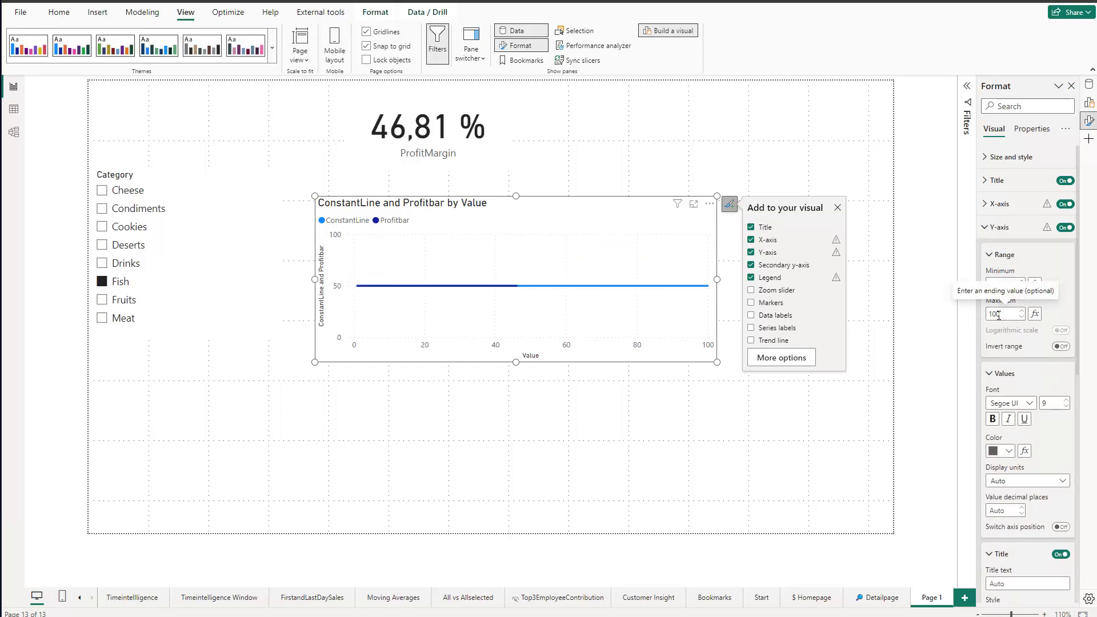
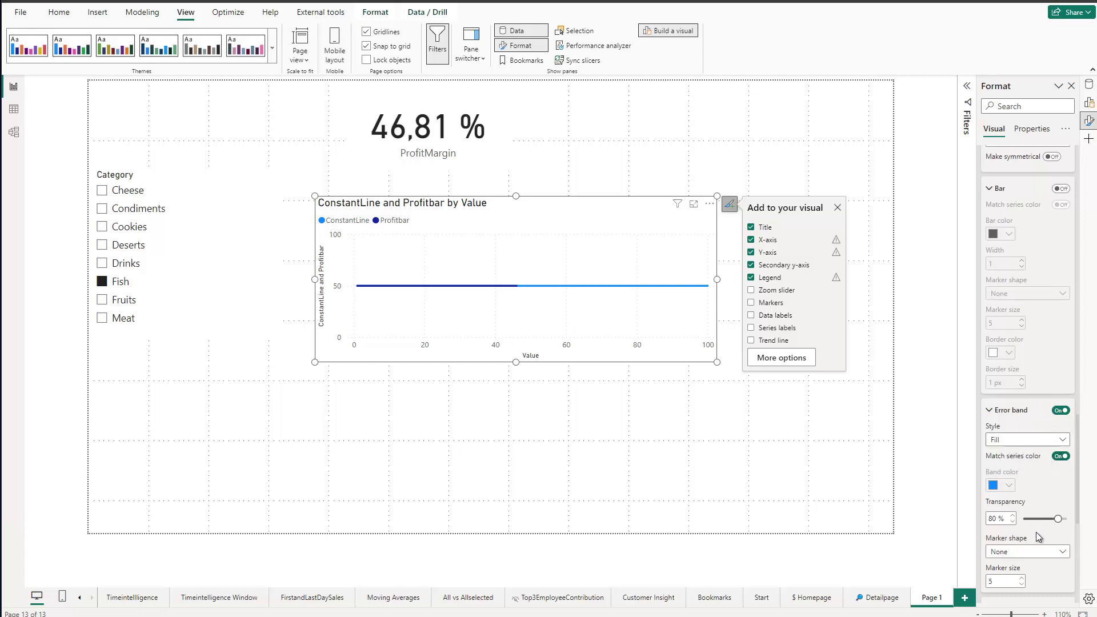
# For the ConstantLine series, set the error band transparency to 0 % and use the High measure as upper bound
pyautogui.moveTo(1059, 519); pyautogui.dragTo(1015, 525)
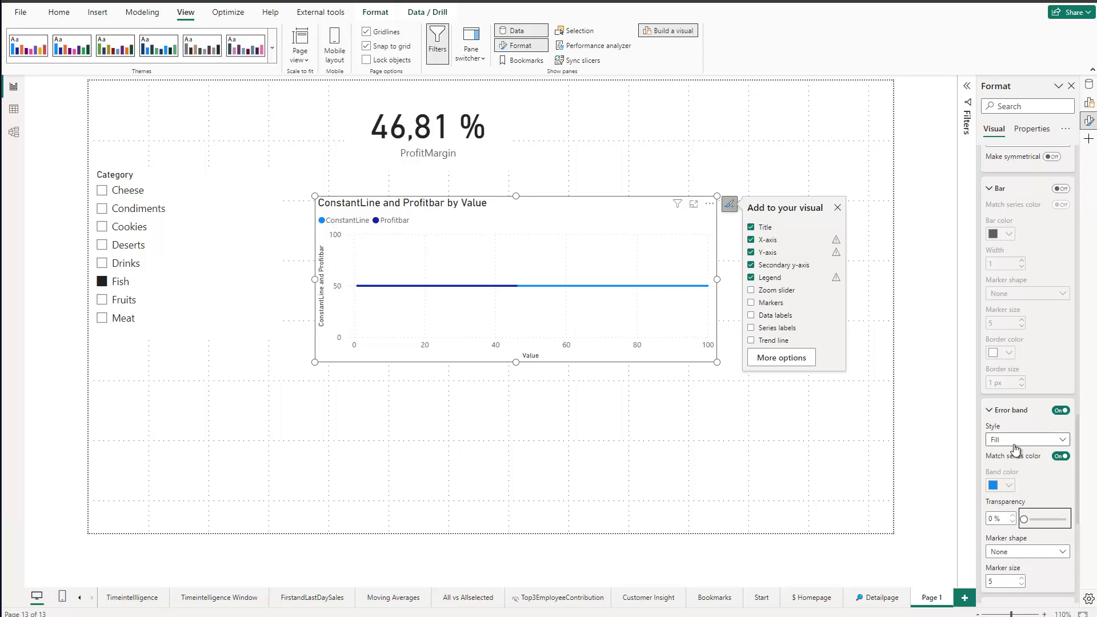
pyautogui.scroll(5, 1015, 450)
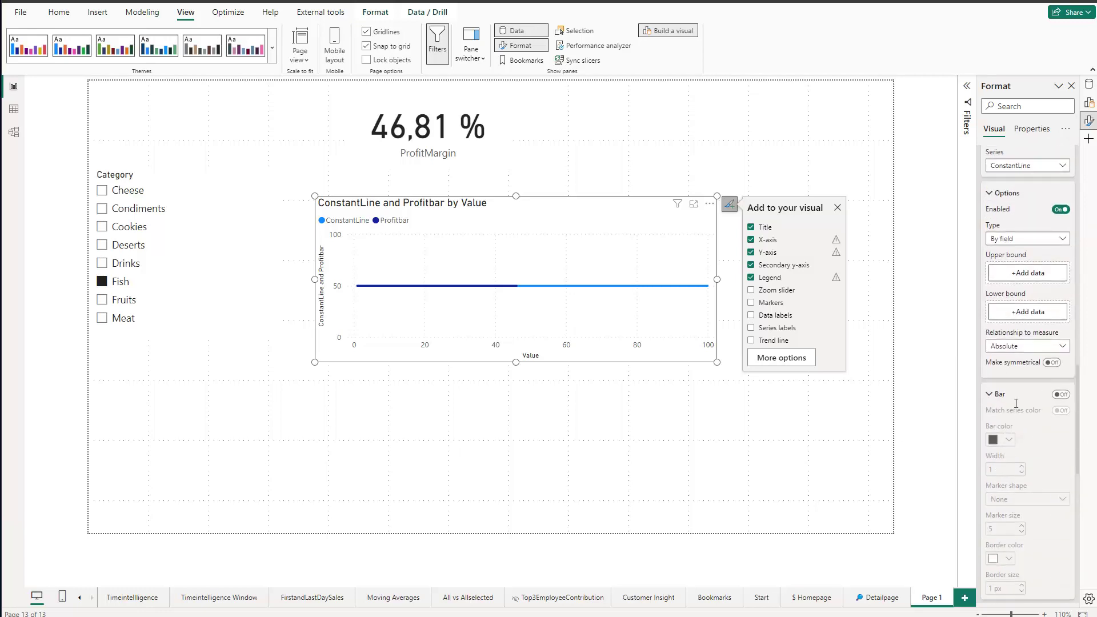
pyautogui.click(1014, 275)
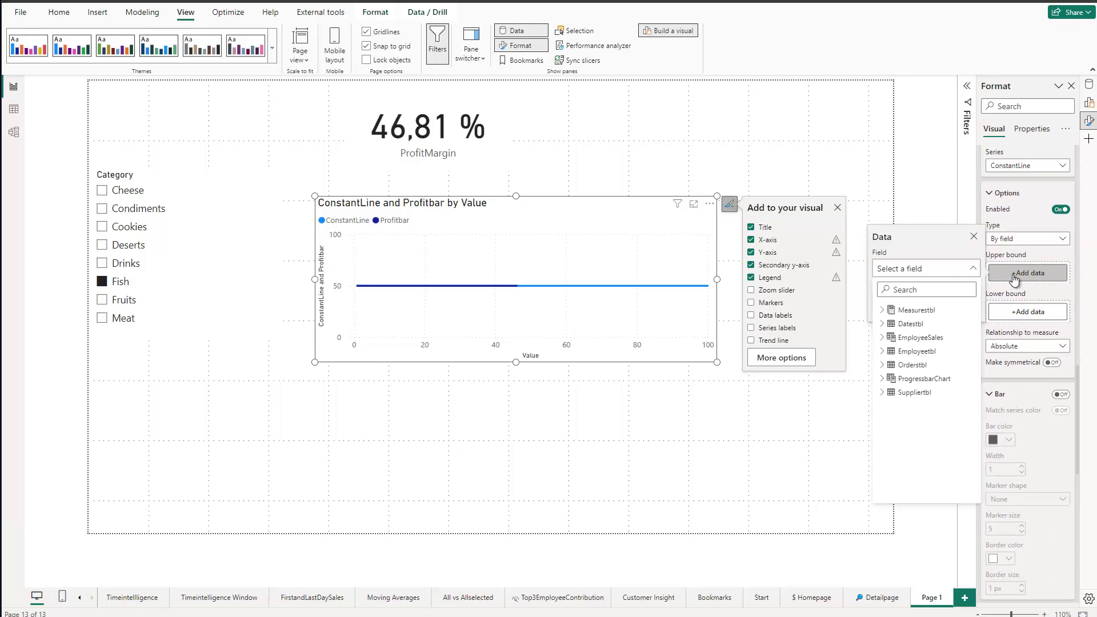
pyautogui.click(883, 380)
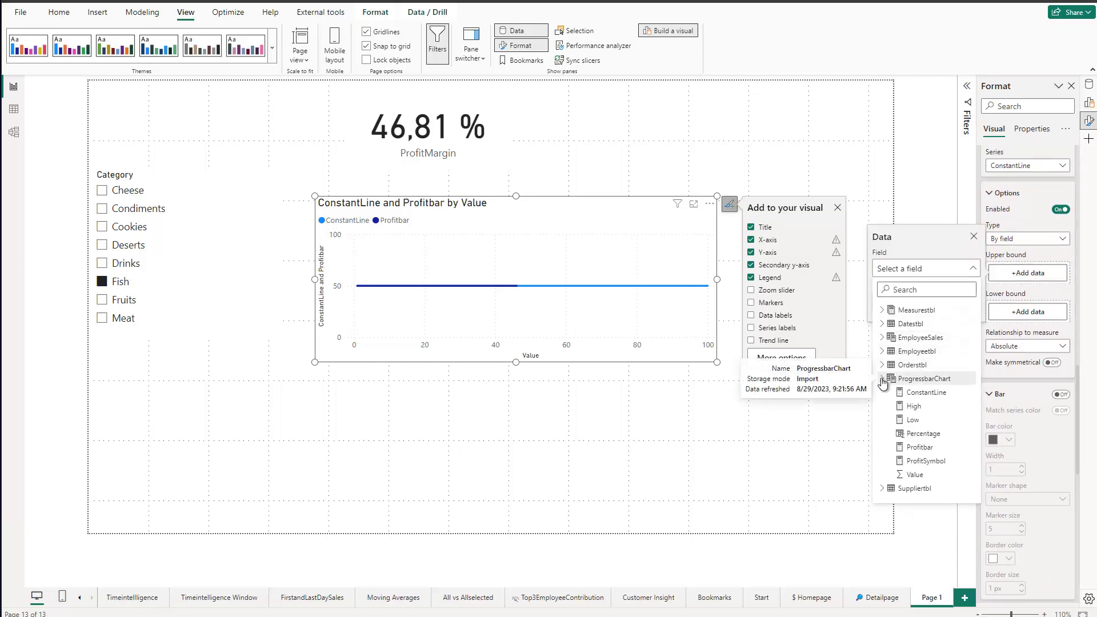
pyautogui.click(914, 407)
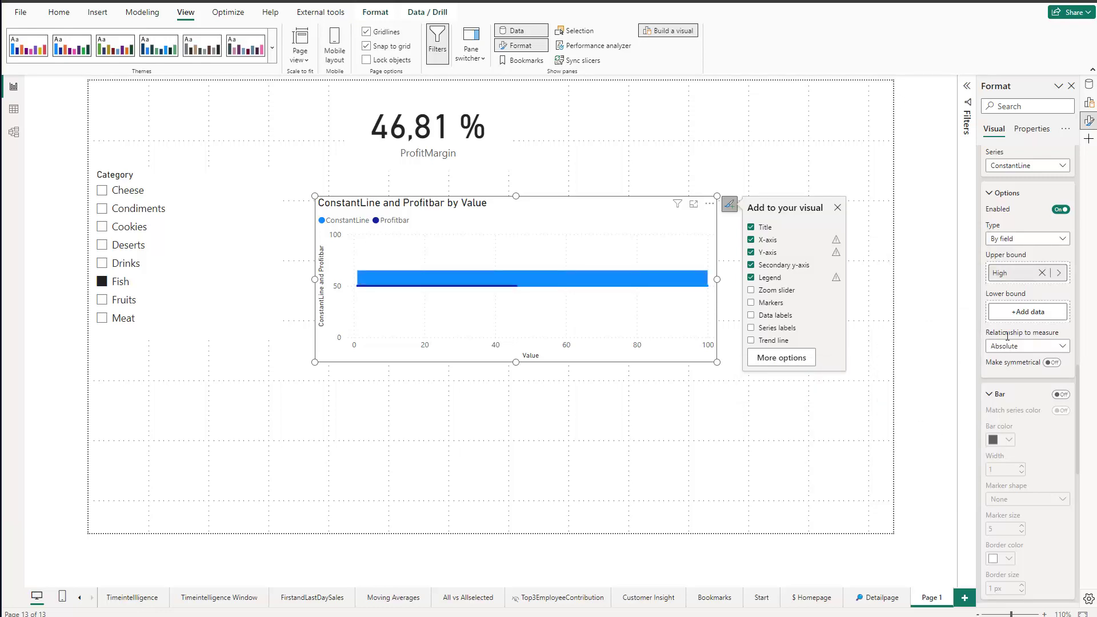
# Use the Low measure as the lower bound of the ConstantLine error bars and enlarge the line chart slightly
pyautogui.click(1034, 313)
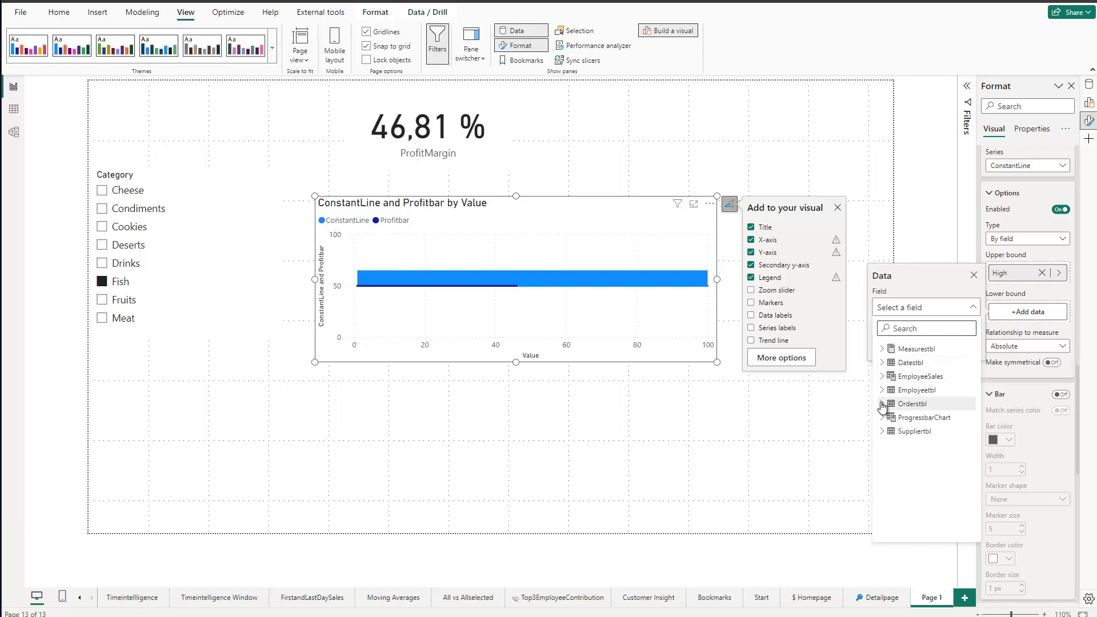
pyautogui.click(882, 419)
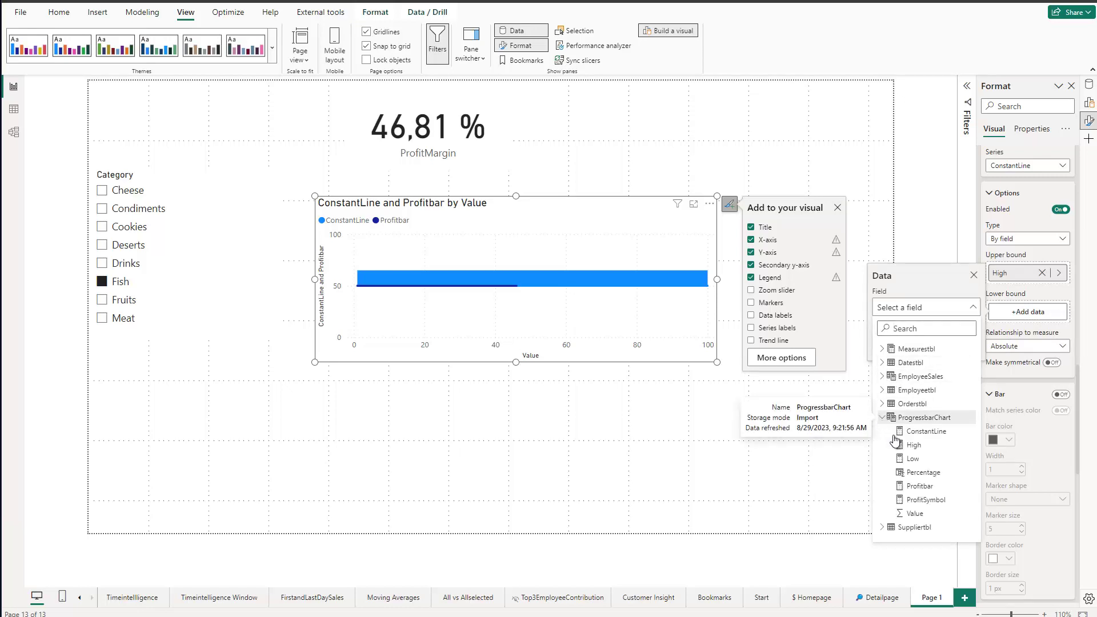
pyautogui.click(915, 459)
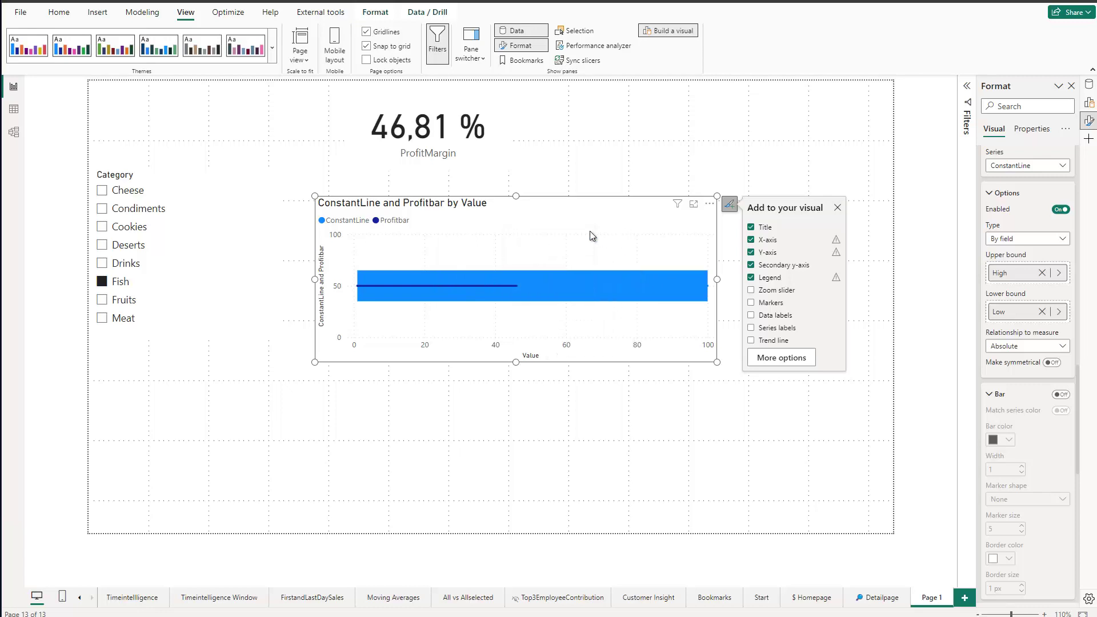
pyautogui.moveTo(571, 268)
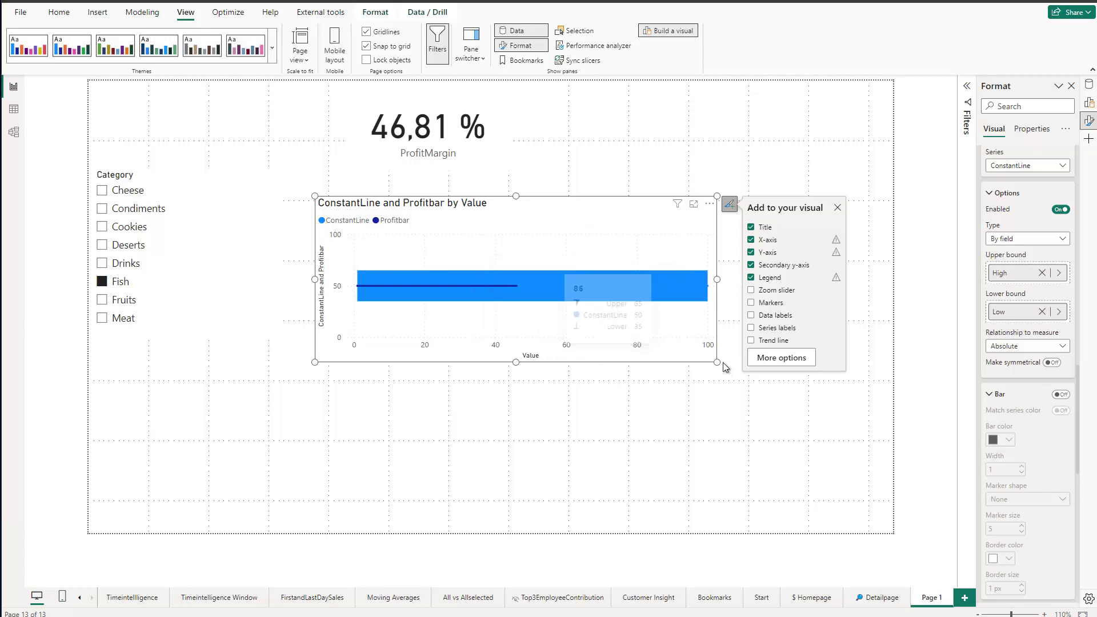
pyautogui.moveTo(715, 364); pyautogui.dragTo(773, 382)
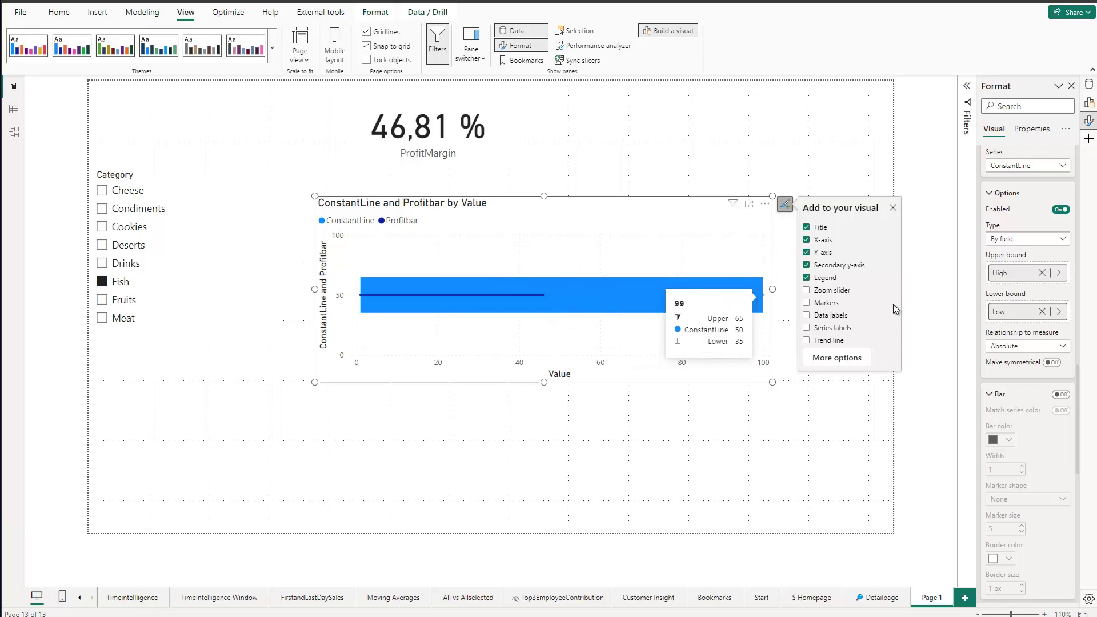
# For the Profitbar series' error bars, use the High measure as upper bound and the Low measure as lower bound
pyautogui.scroll(2, 997, 286)
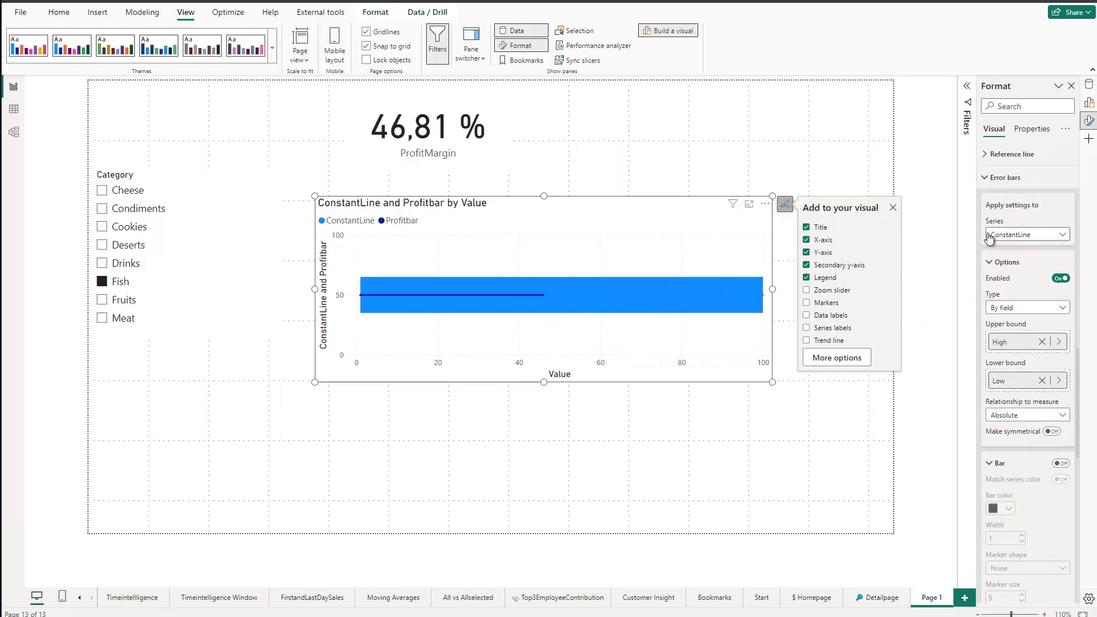
pyautogui.click(1013, 238)
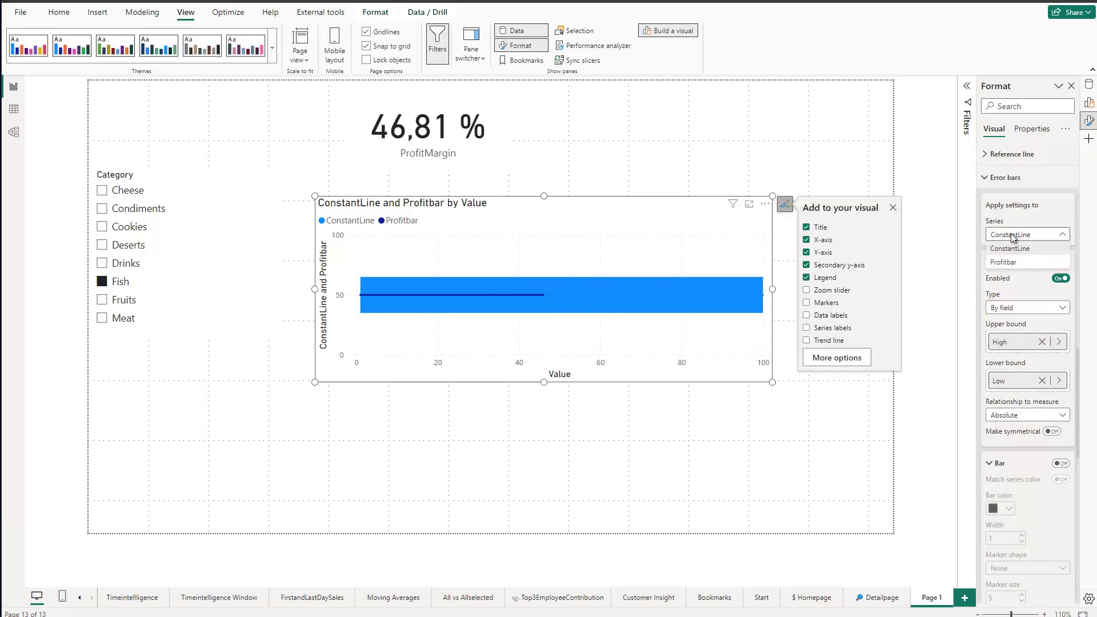
pyautogui.click(1007, 263)
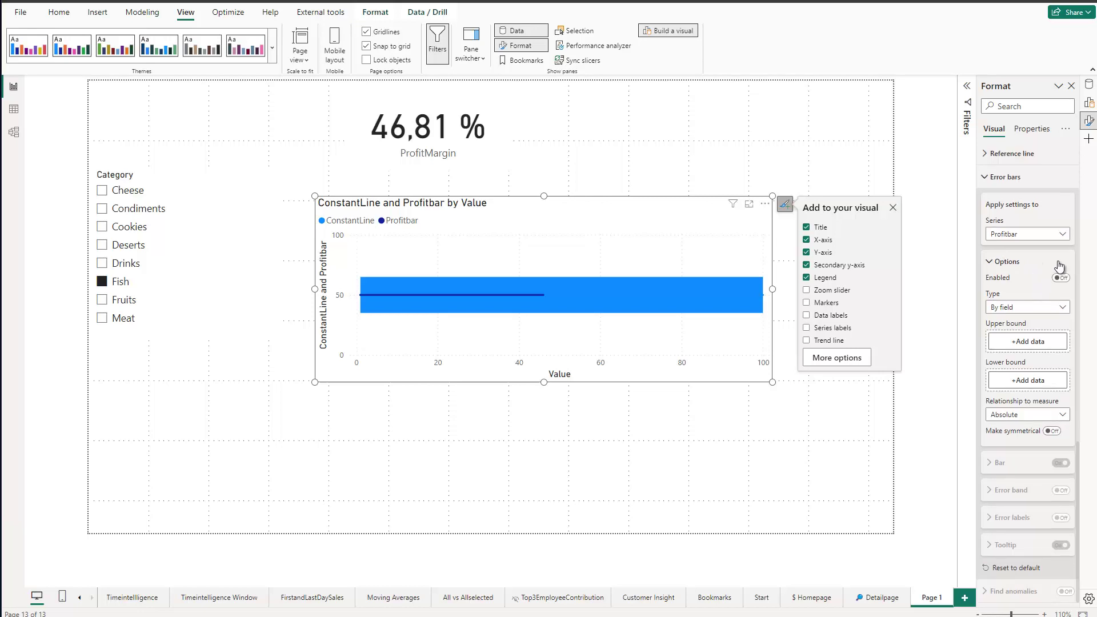
pyautogui.click(1015, 349)
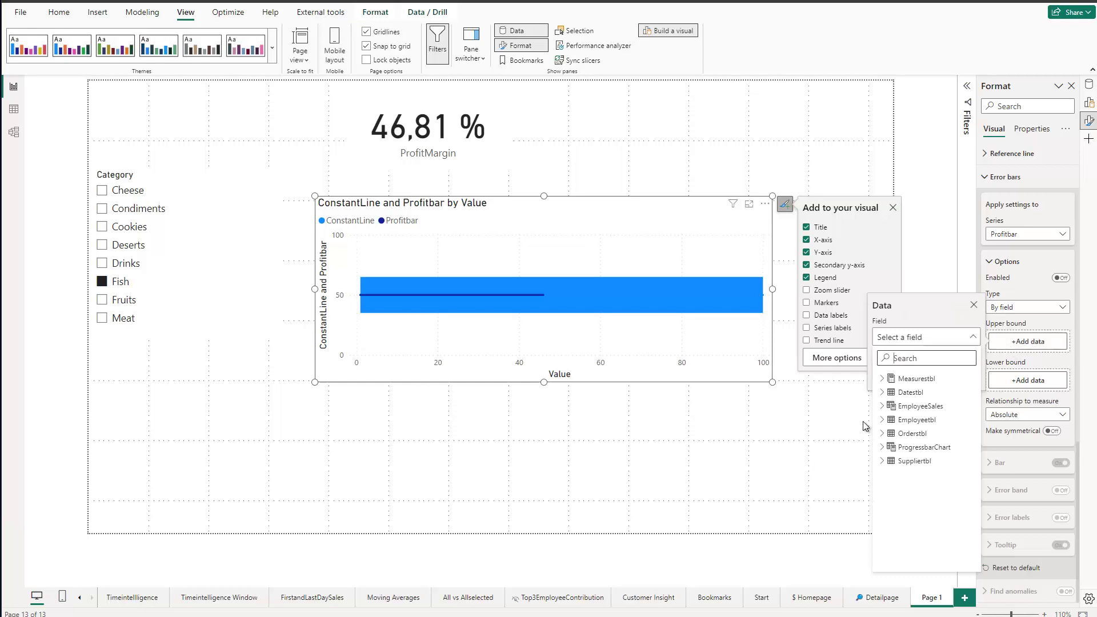
pyautogui.click(883, 447)
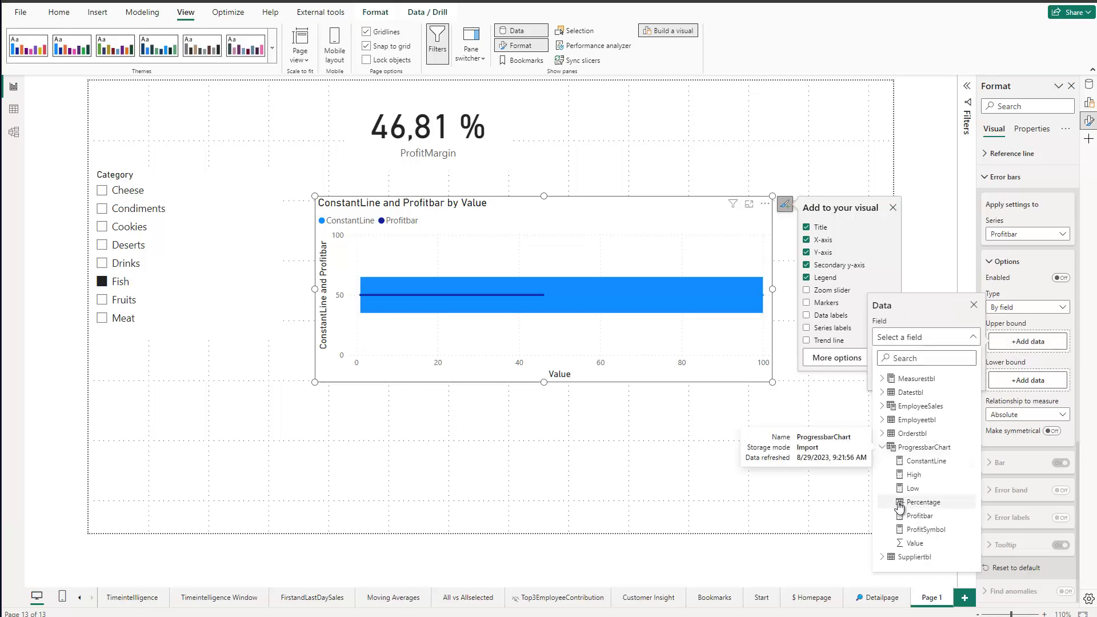
pyautogui.click(910, 476)
pyautogui.click(994, 383)
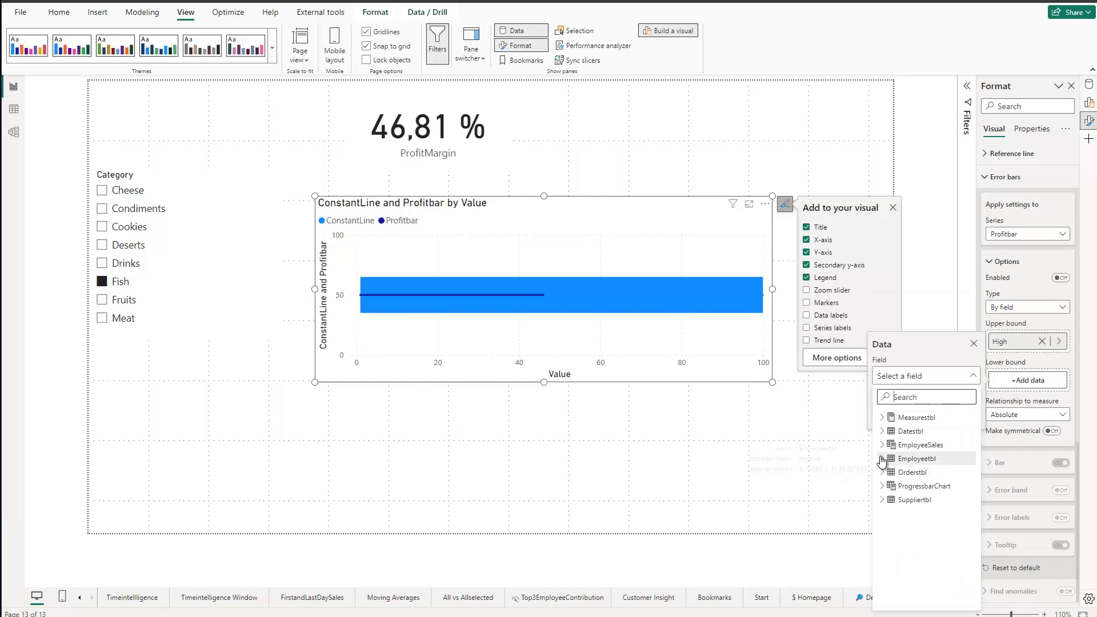
pyautogui.click(883, 487)
pyautogui.click(916, 527)
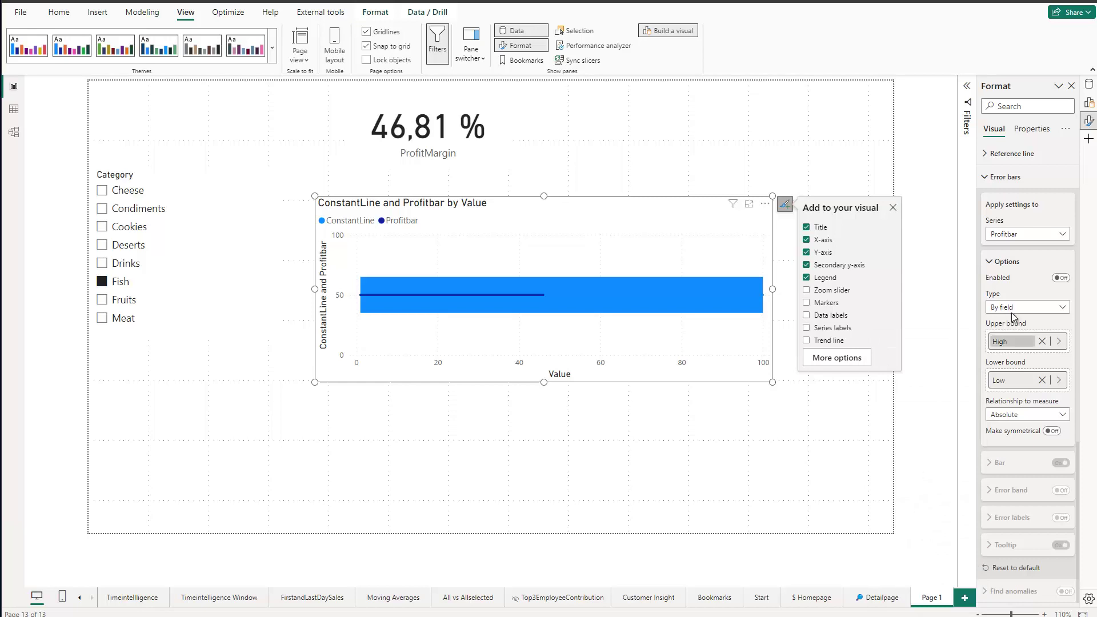
# Enable the error bars for the Profitbar series and turn off their bar display
pyautogui.click(1063, 280)
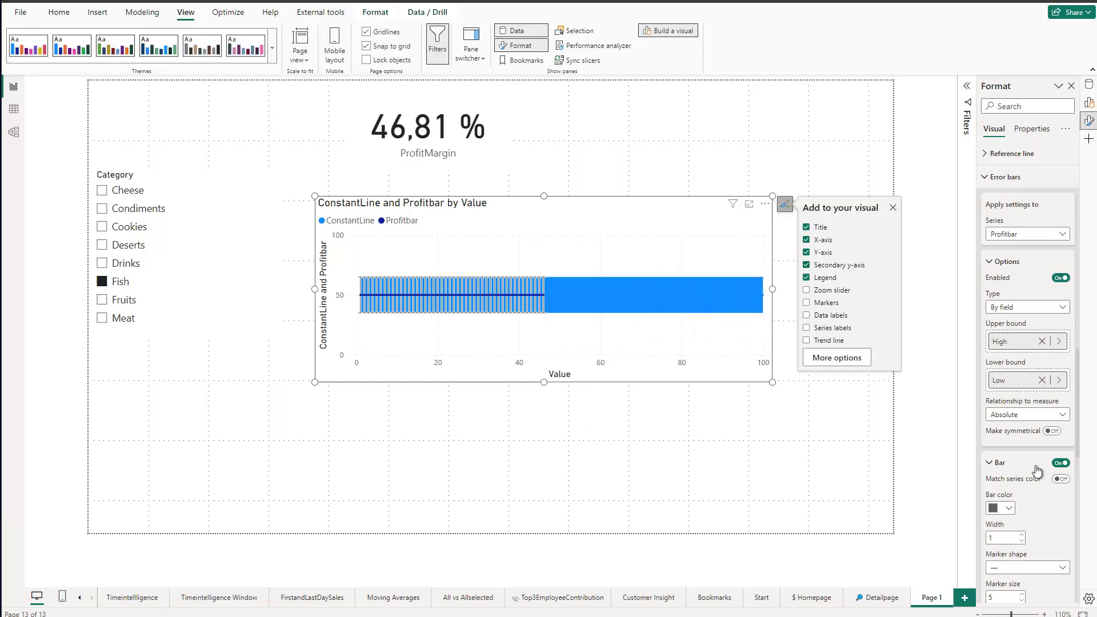
pyautogui.click(1061, 463)
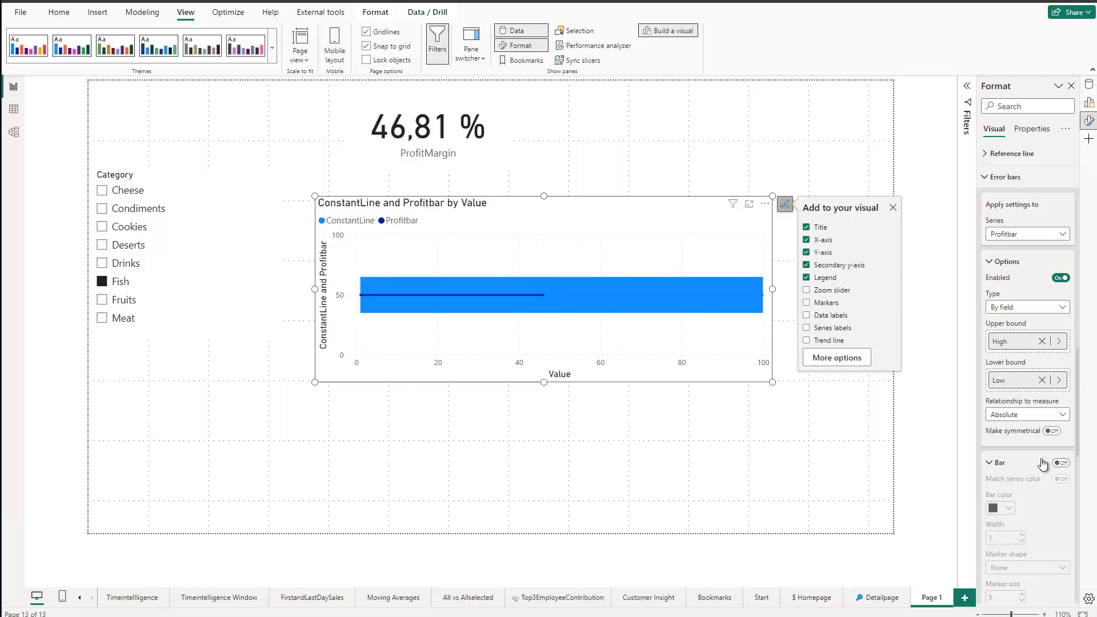
pyautogui.scroll(-3, 1042, 459)
pyautogui.scroll(-2, 1044, 463)
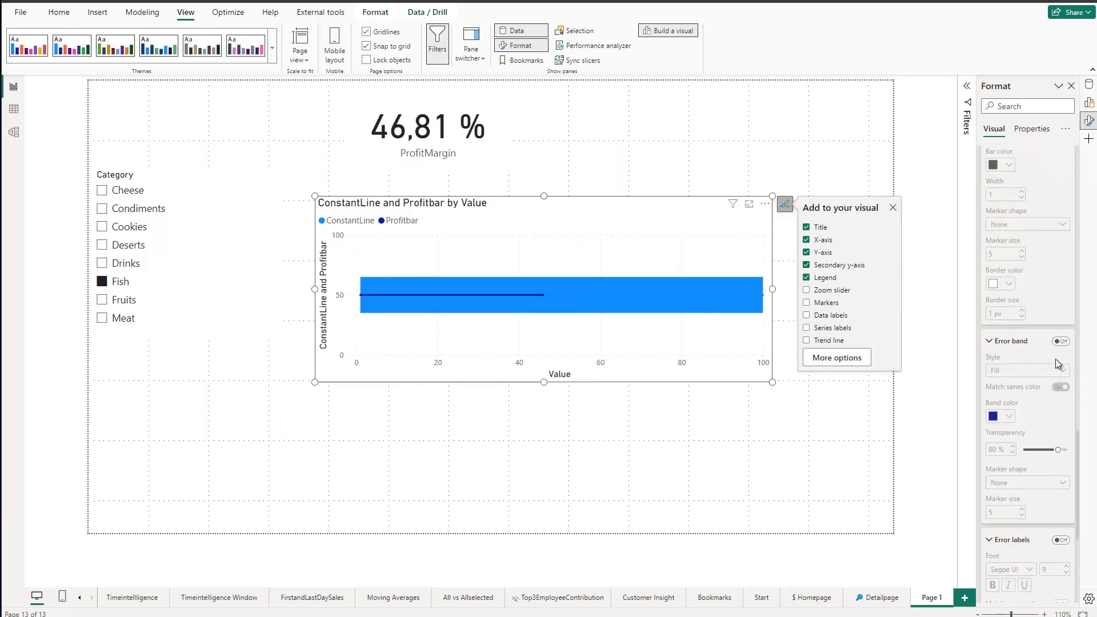
# Turn on the Profitbar series' error band with 0 % transparency and a marker size of 1
pyautogui.click(1062, 342)
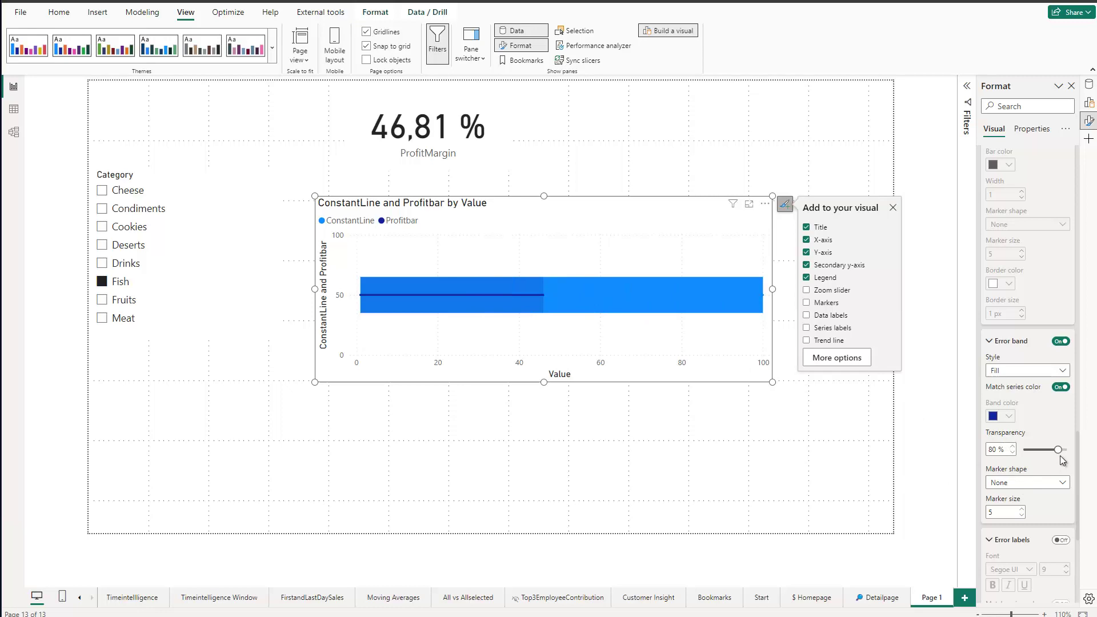
pyautogui.moveTo(1059, 452); pyautogui.dragTo(1023, 452)
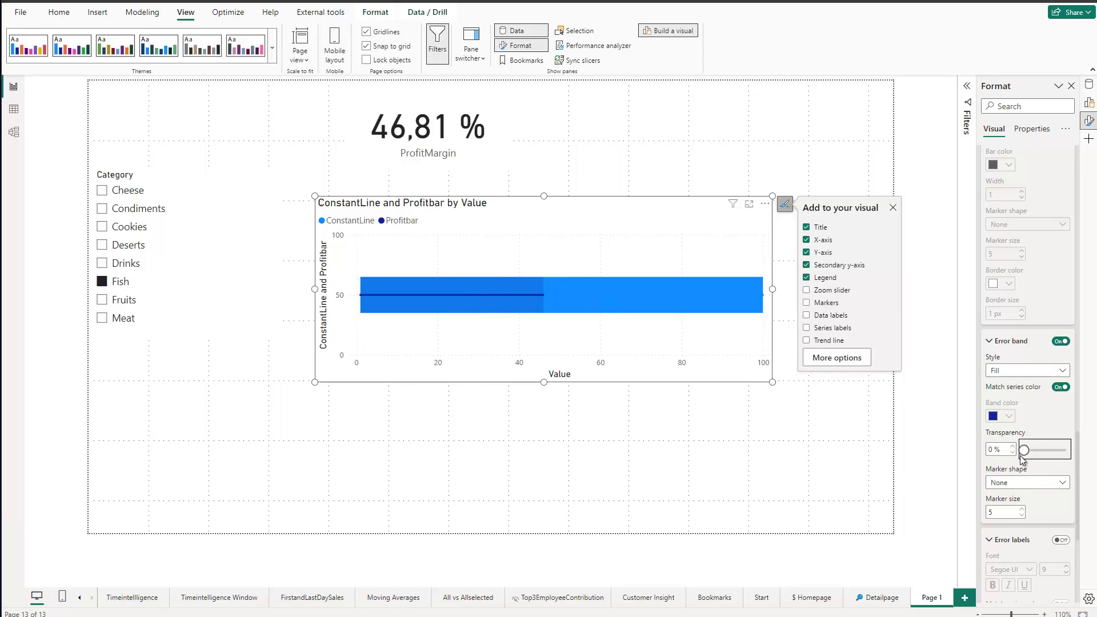
pyautogui.moveTo(518, 295)
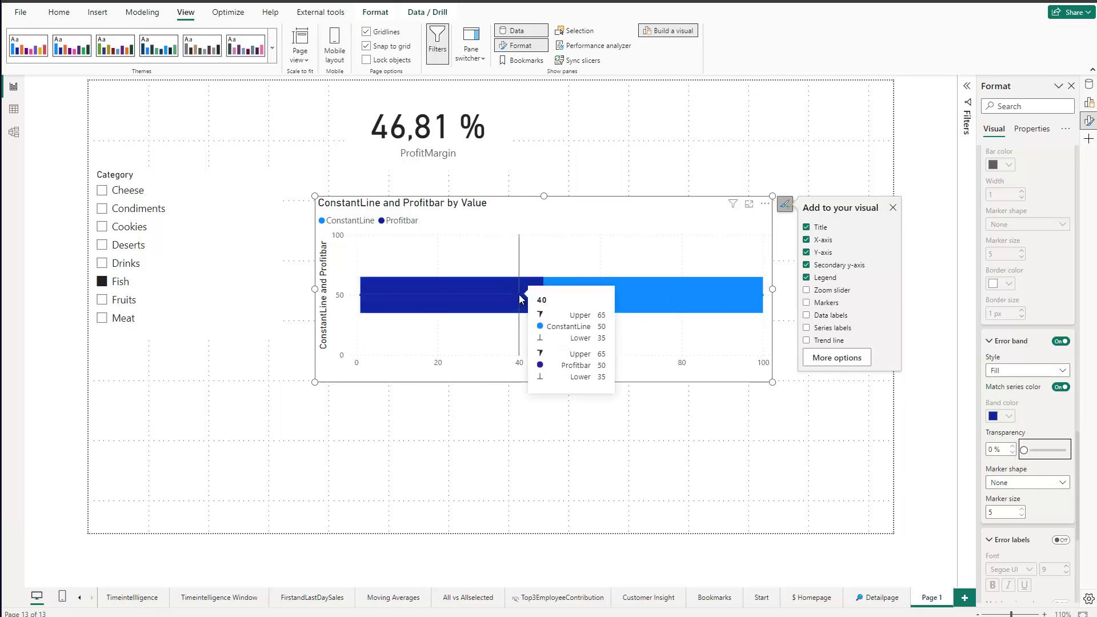
pyautogui.click(1023, 516)
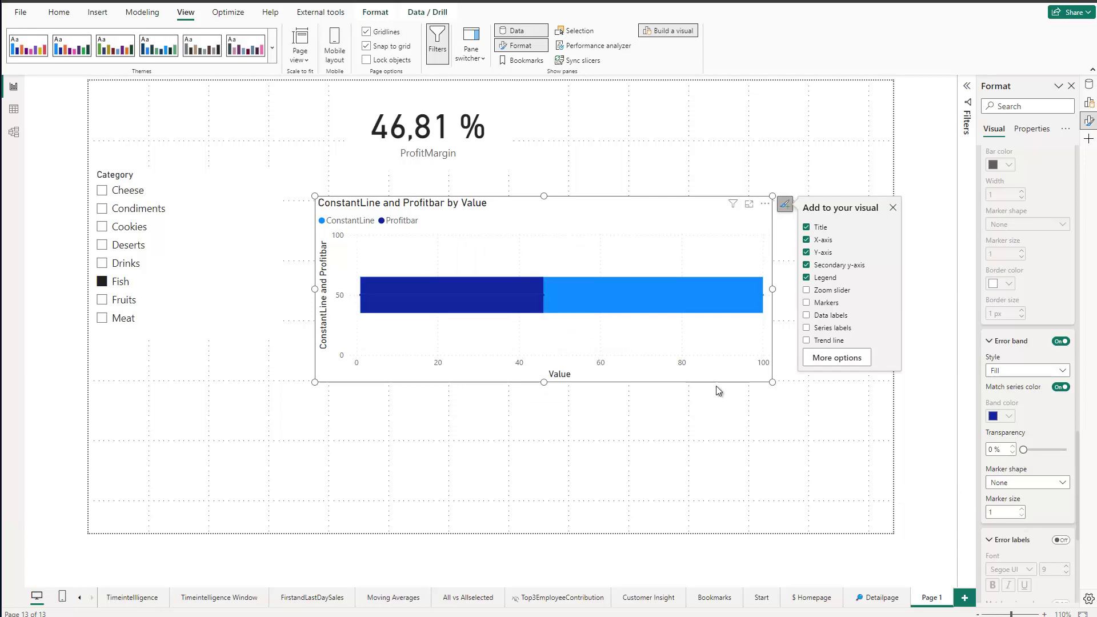
# Reduce the Profitbar series' line stroke width to its minimum so that only the error band shows
pyautogui.scroll(10, 1015, 292)
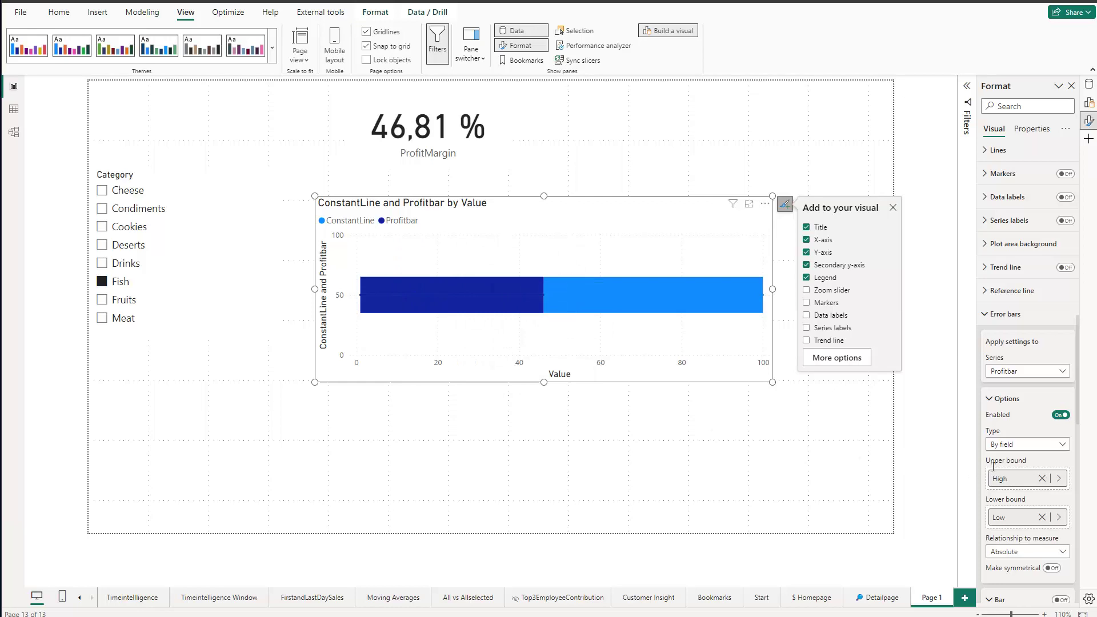
pyautogui.scroll(2, 994, 466)
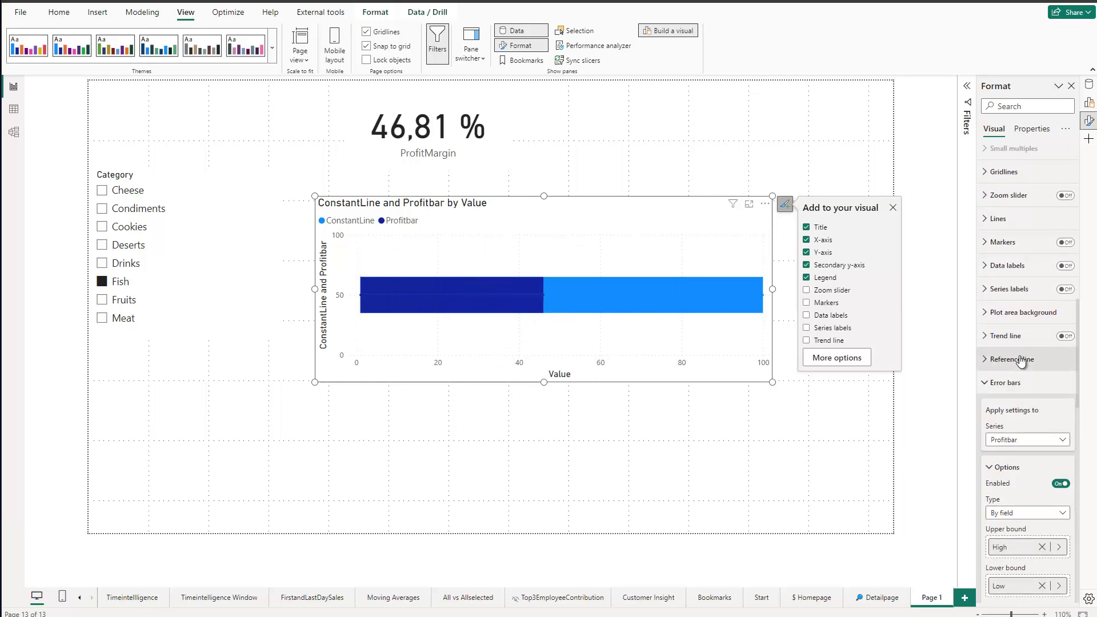
pyautogui.scroll(5, 1021, 360)
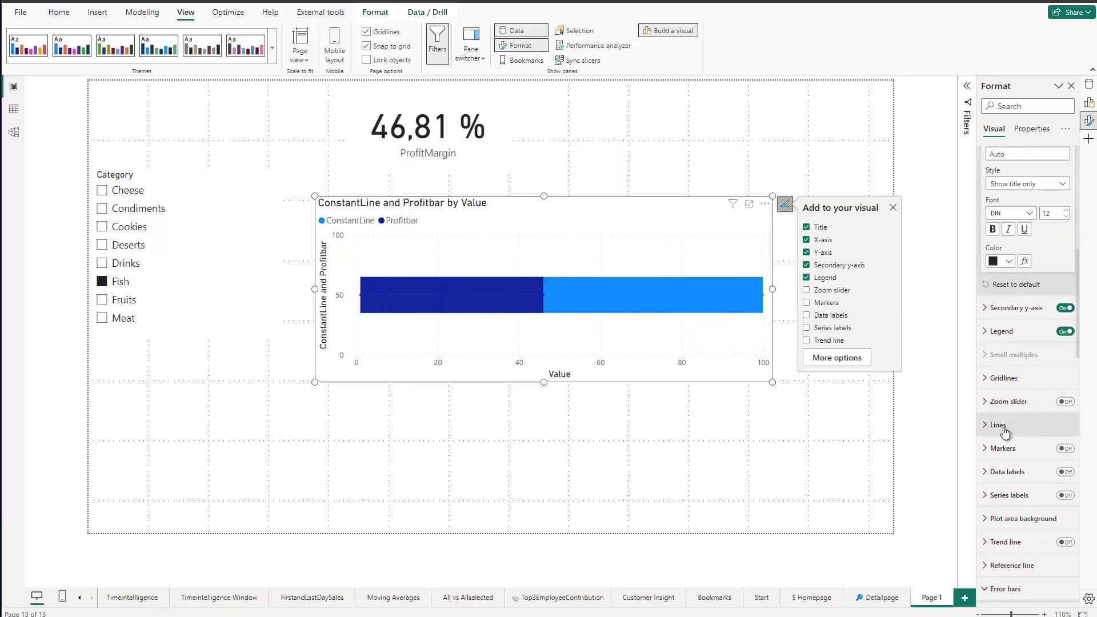
pyautogui.click(985, 429)
pyautogui.scroll(-3, 1006, 400)
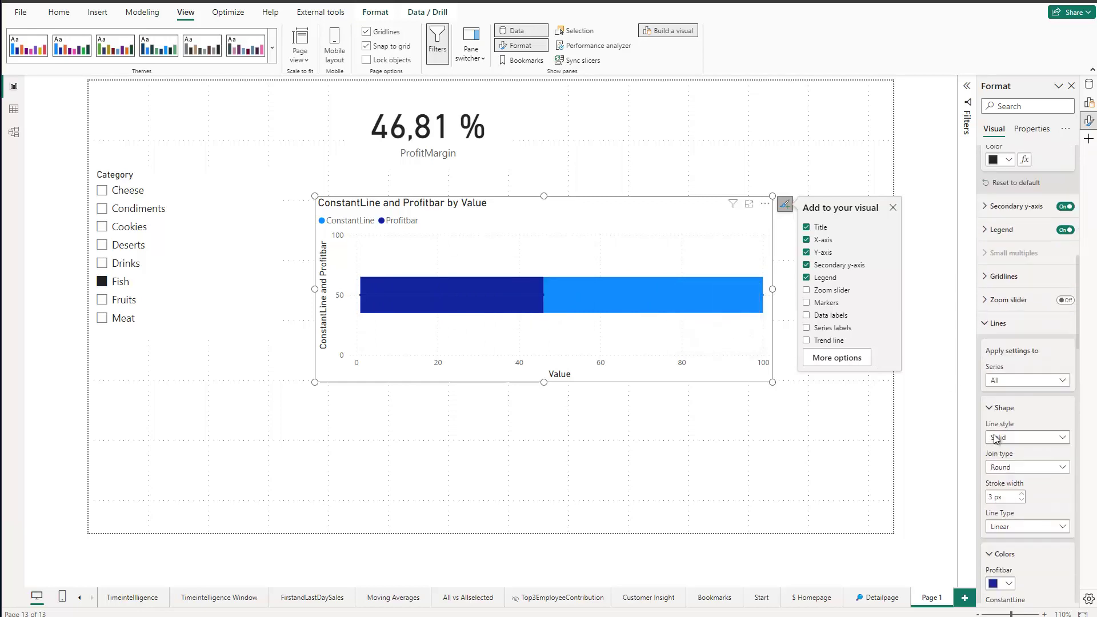
pyautogui.click(1011, 345)
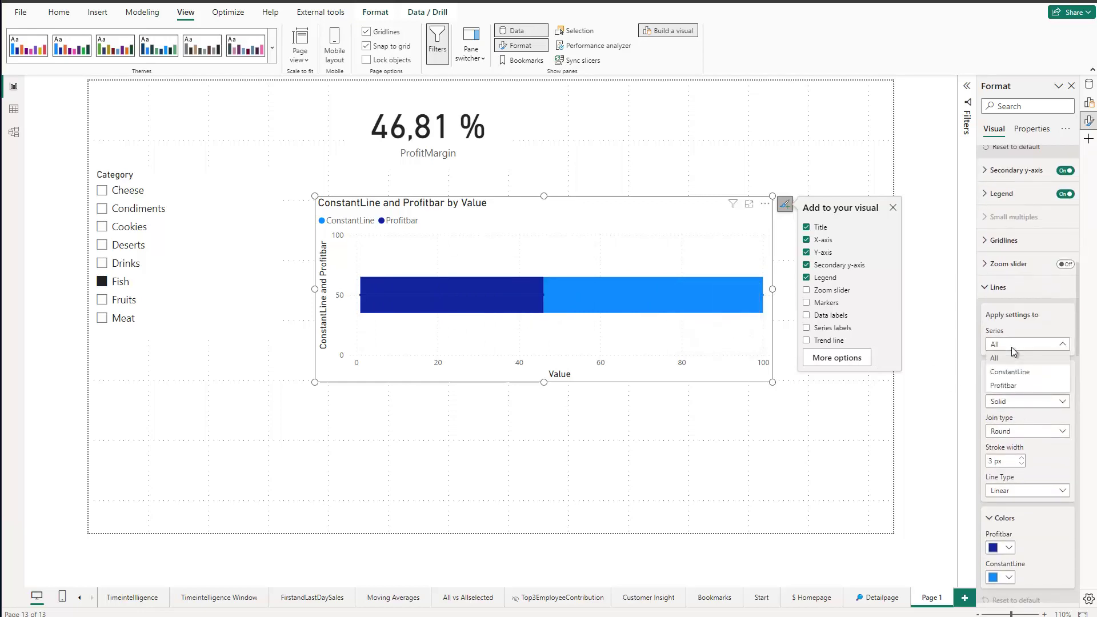
pyautogui.click(1004, 386)
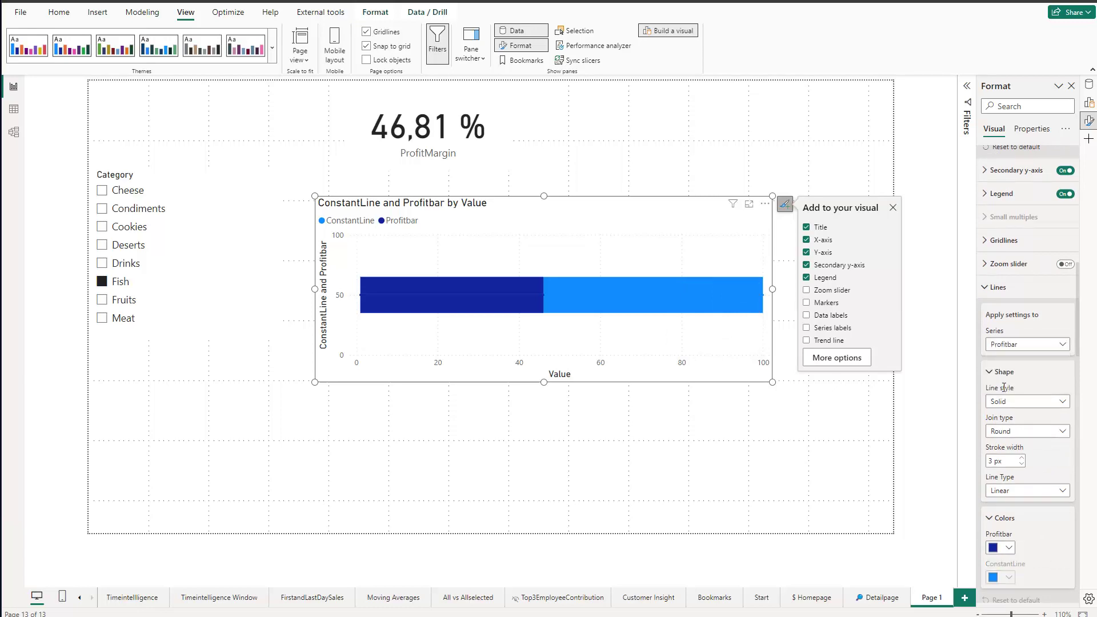
pyautogui.click(1021, 464)
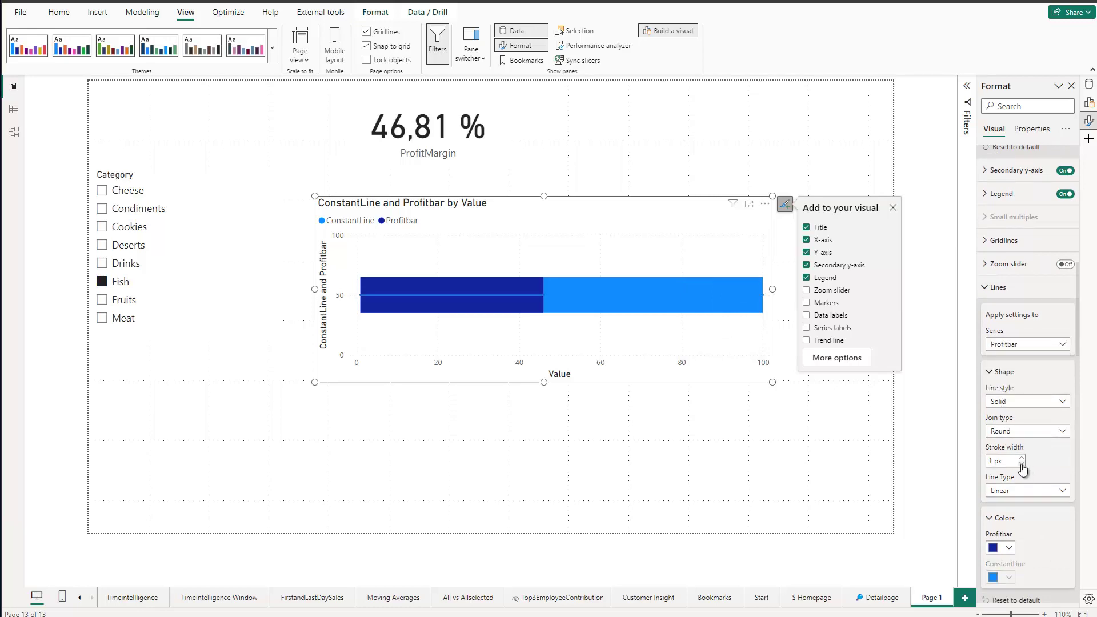
pyautogui.click(1022, 464)
# Reduce the ConstantLine series' stroke width to its minimum so that no line crosses the bar
pyautogui.click(1023, 345)
pyautogui.click(1013, 373)
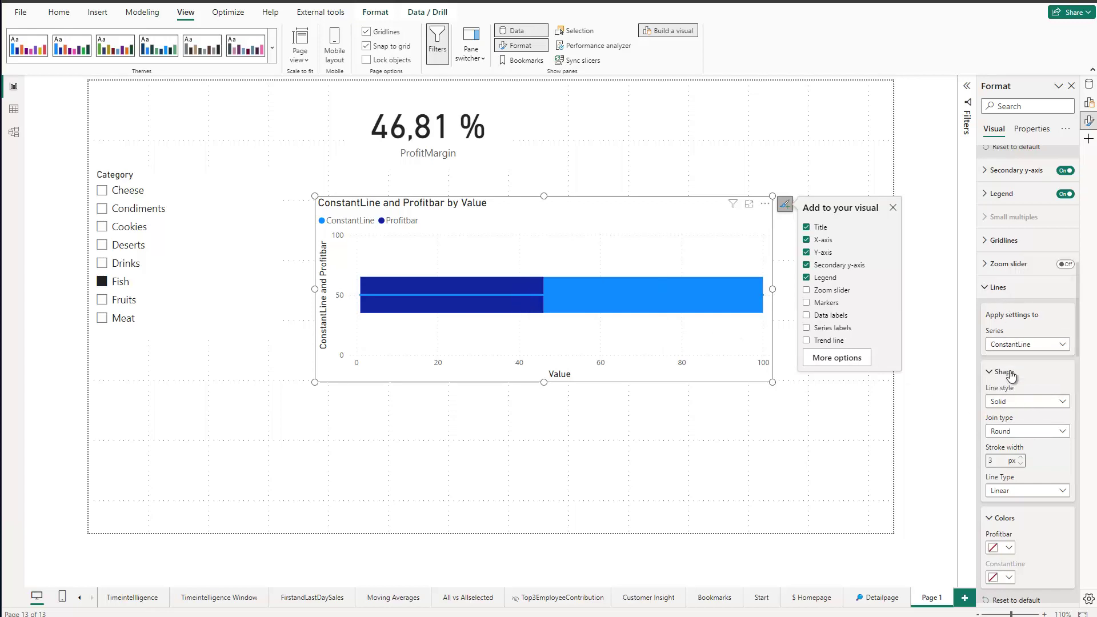
pyautogui.click(1022, 466)
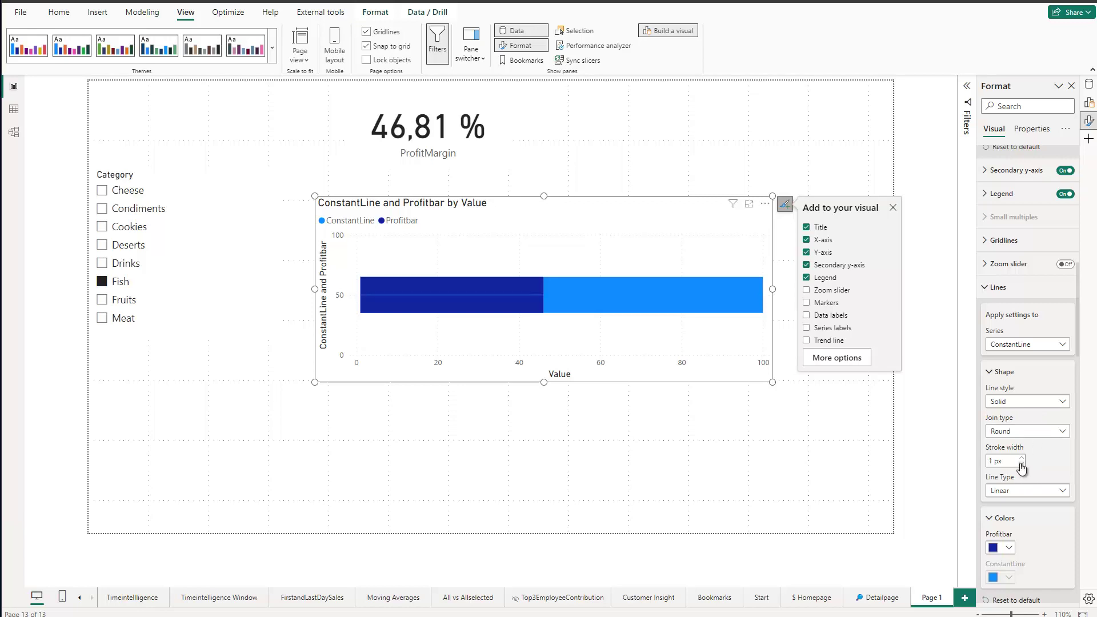
pyautogui.click(1022, 466)
# Filter the report by the categories Drinks, Deserts and Cookies in turn, leaving Cookies selected
pyautogui.click(99, 263)
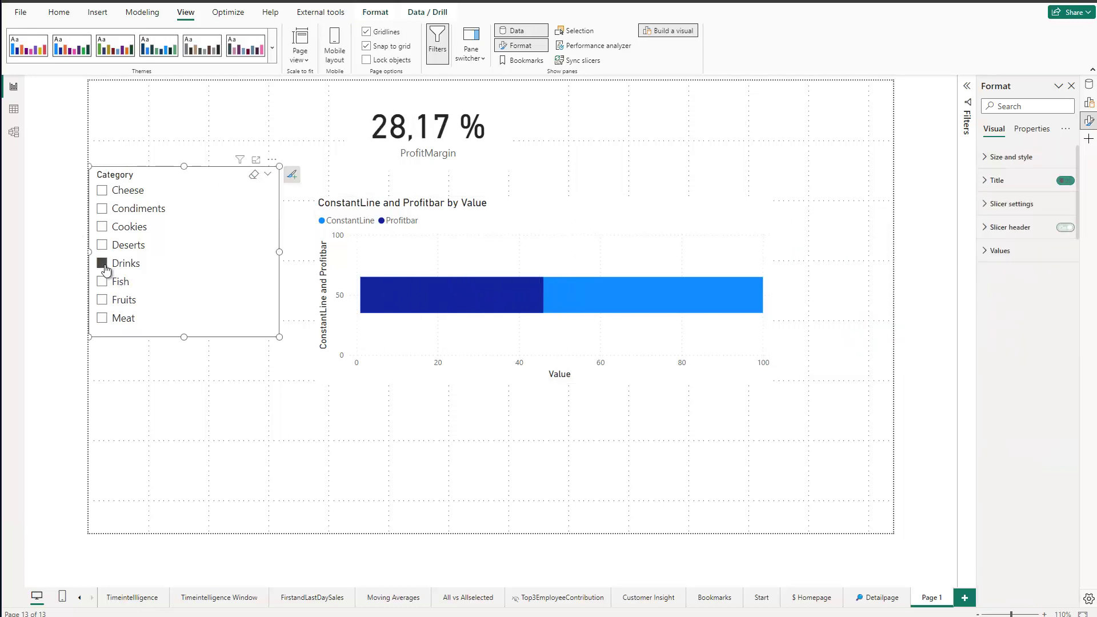
pyautogui.click(102, 246)
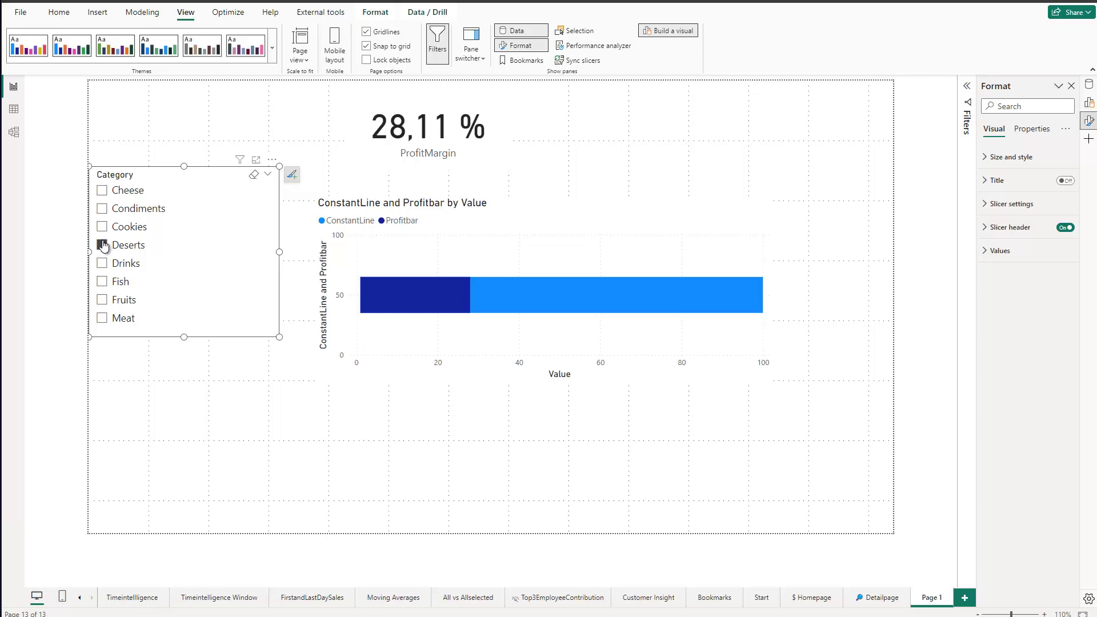
pyautogui.click(102, 228)
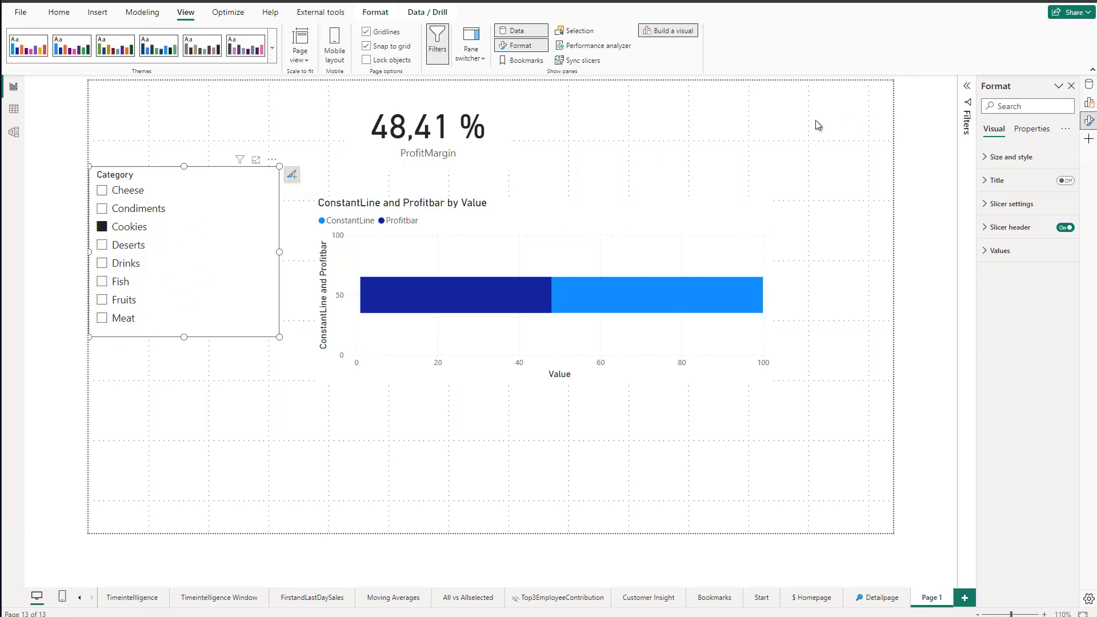
# Add the ProfitSymbol measure from the ProgressbarChart table to the line chart's Y-axis
pyautogui.click(562, 222)
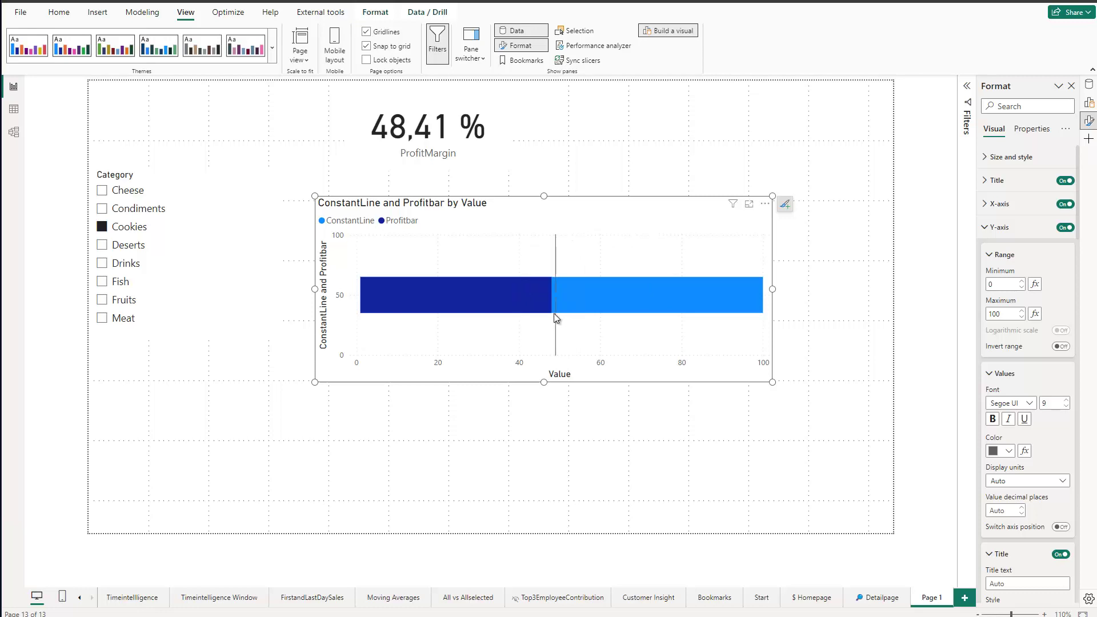
pyautogui.moveTo(552, 318)
pyautogui.scroll(-3, 1041, 406)
pyautogui.scroll(3, 1041, 406)
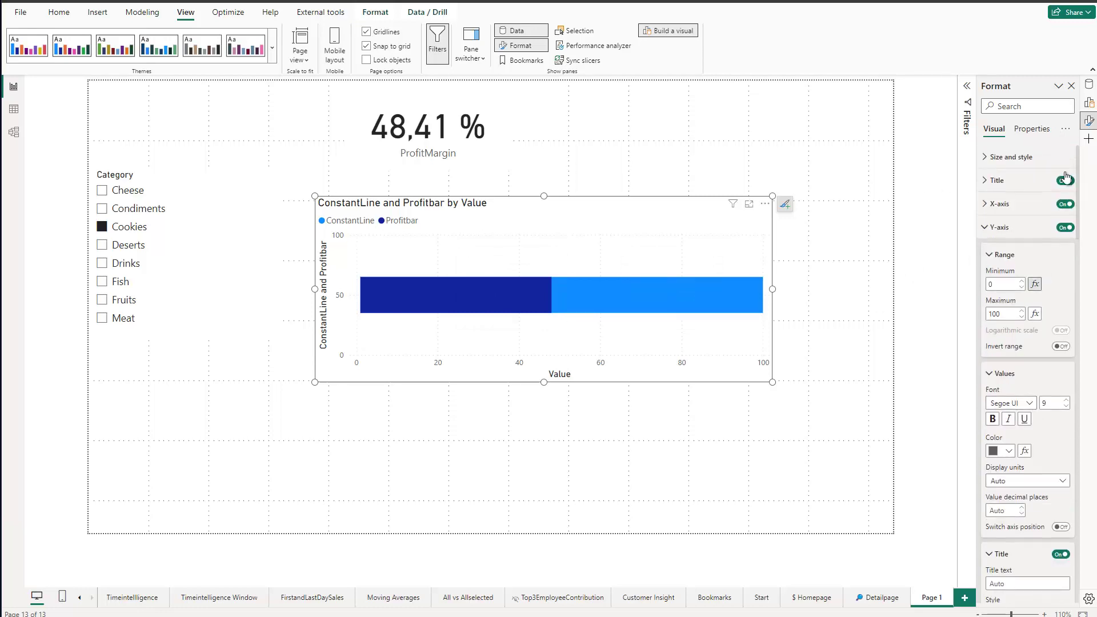
pyautogui.click(1090, 108)
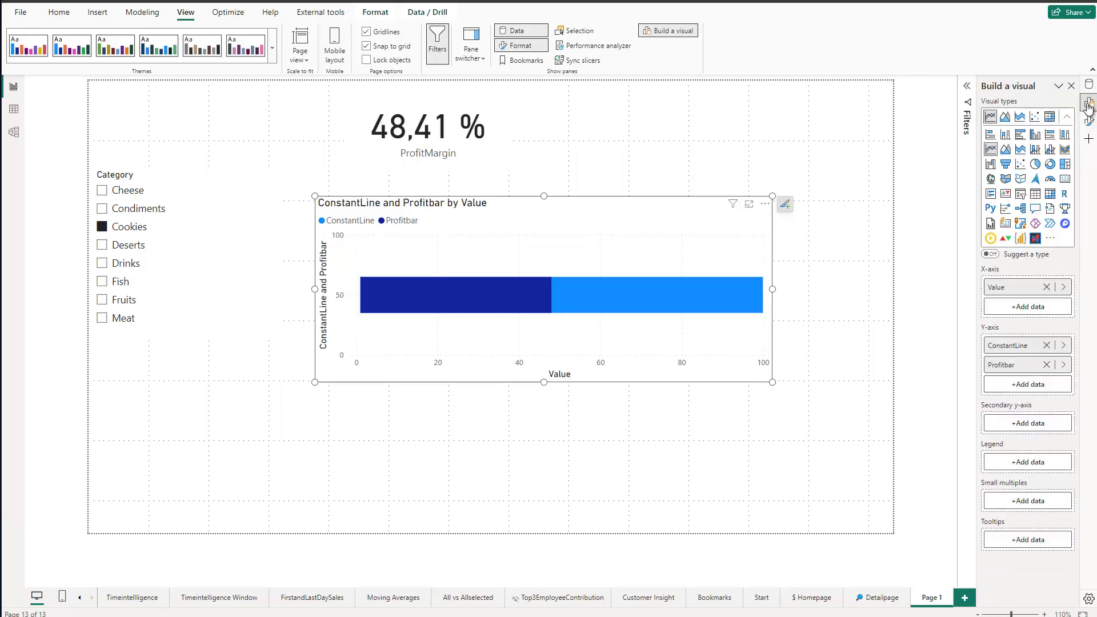
pyautogui.click(1012, 386)
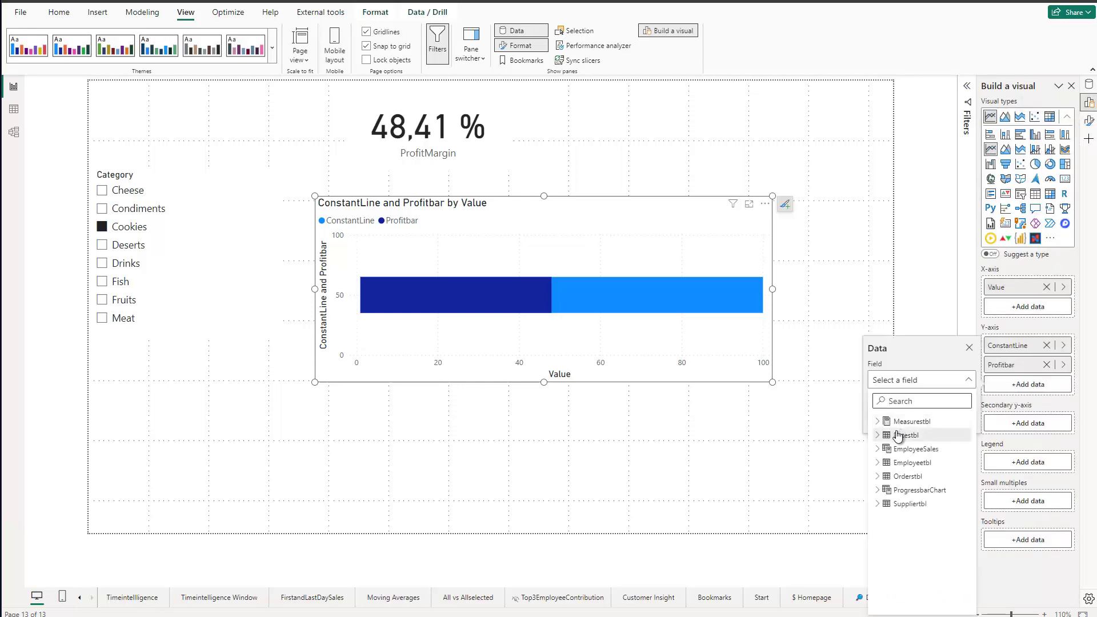
pyautogui.click(878, 492)
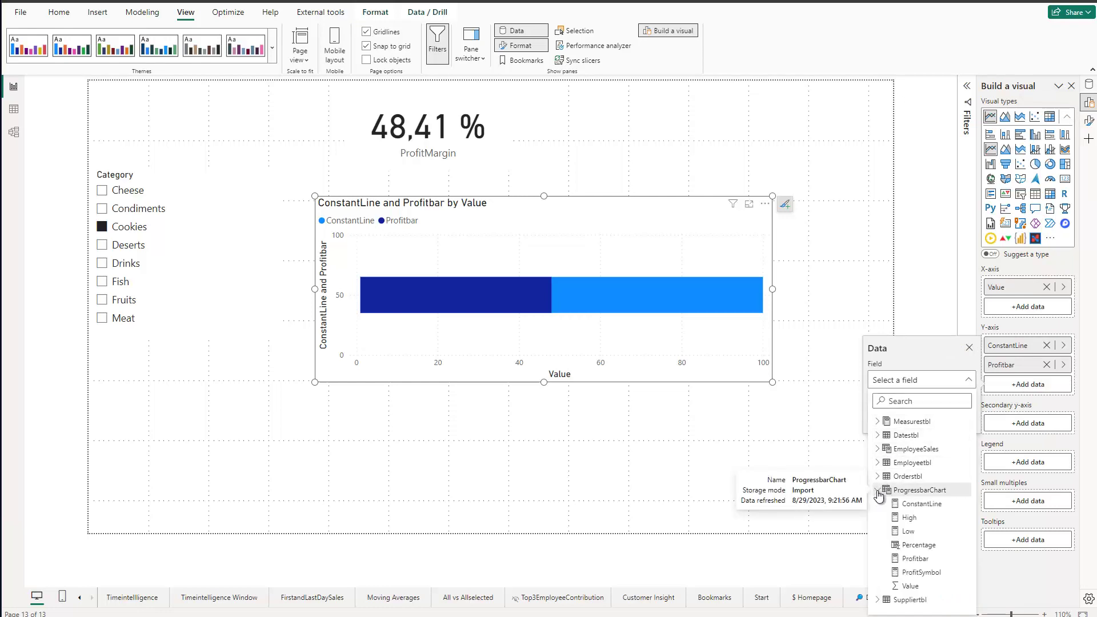
pyautogui.click(932, 573)
pyautogui.click(933, 577)
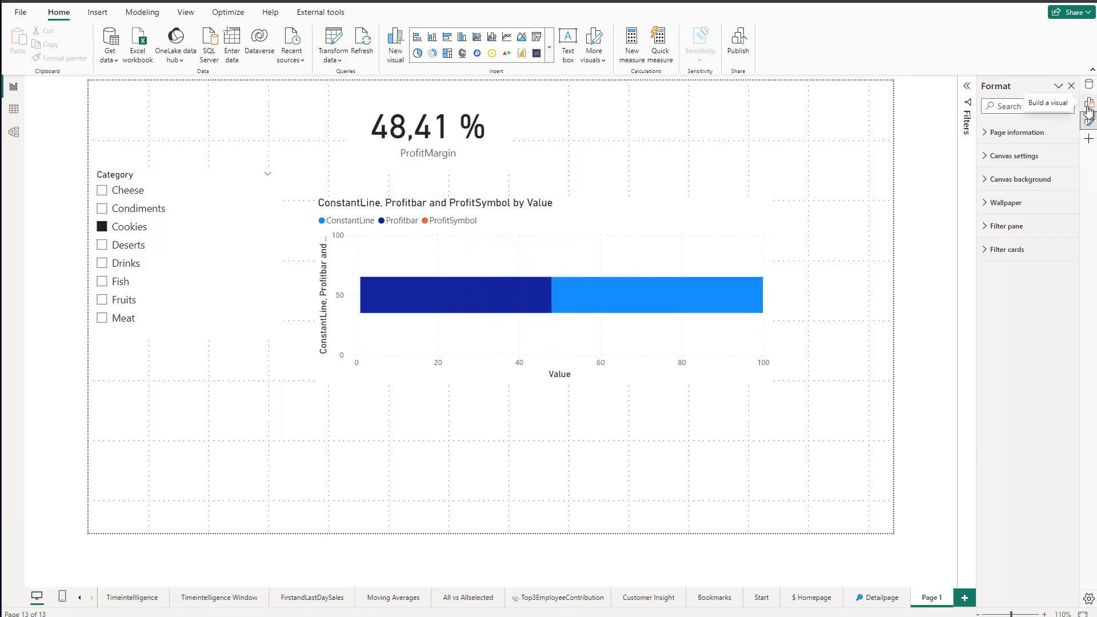
# Edit the ProfitSymbol measure's formula so ROUND rounds ProfitMargin to 2 decimal places
pyautogui.click(1090, 84)
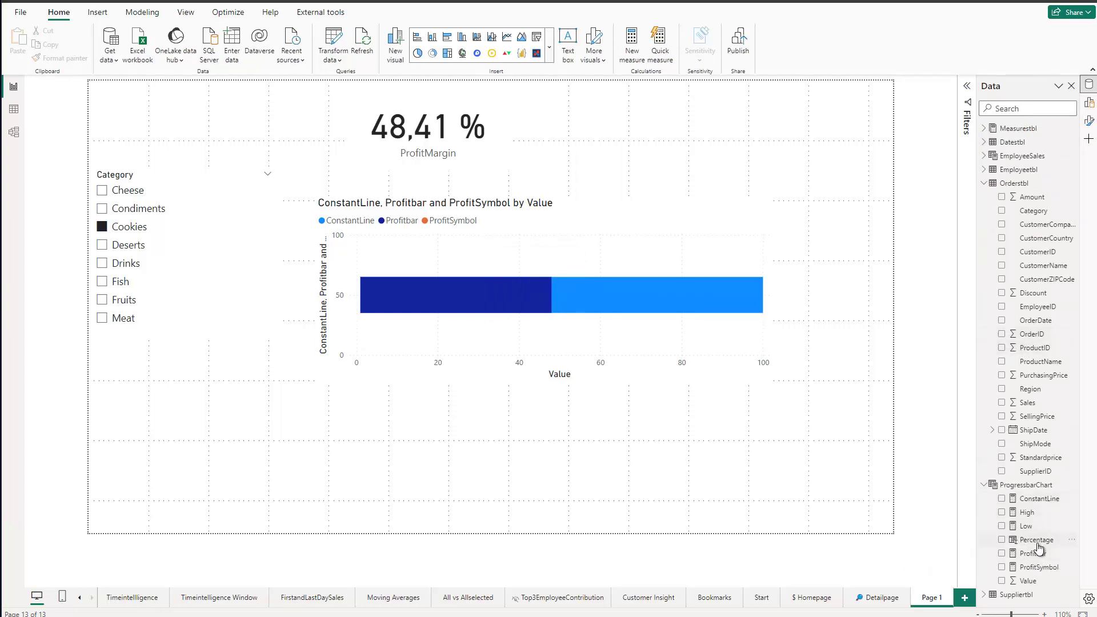
pyautogui.click(1039, 567)
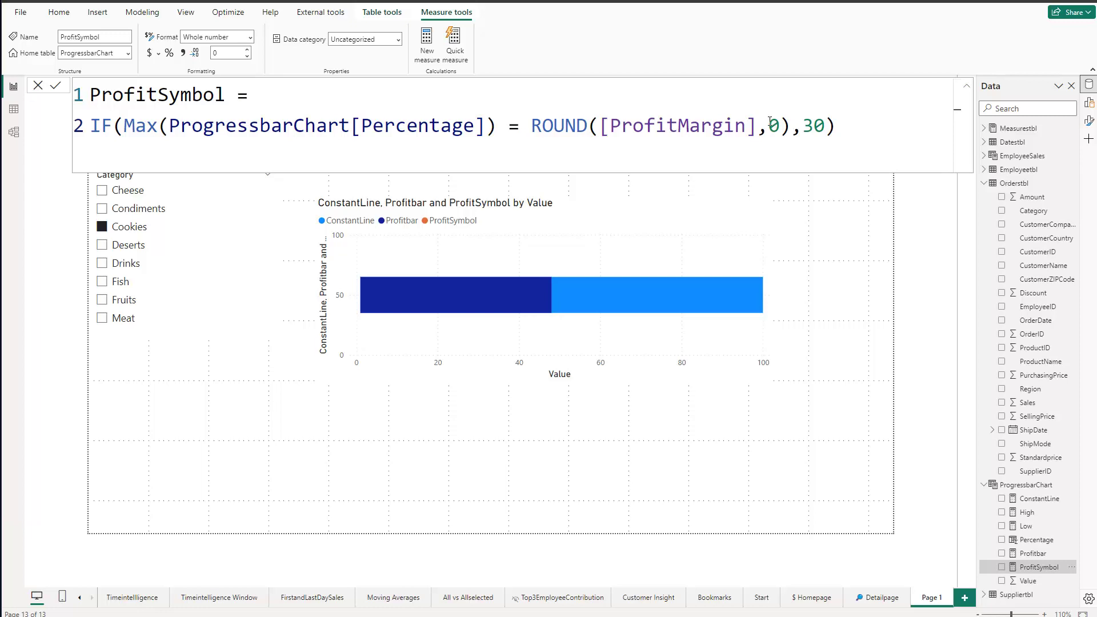
pyautogui.moveTo(772, 123); pyautogui.dragTo(780, 123)
pyautogui.write('2')
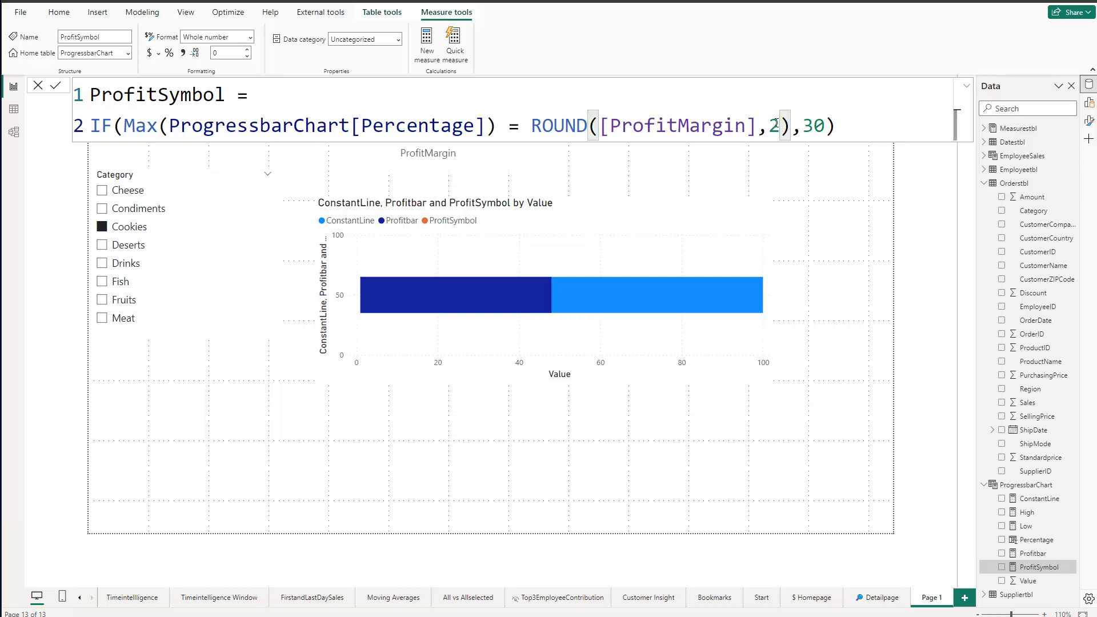
pyautogui.press('Return')
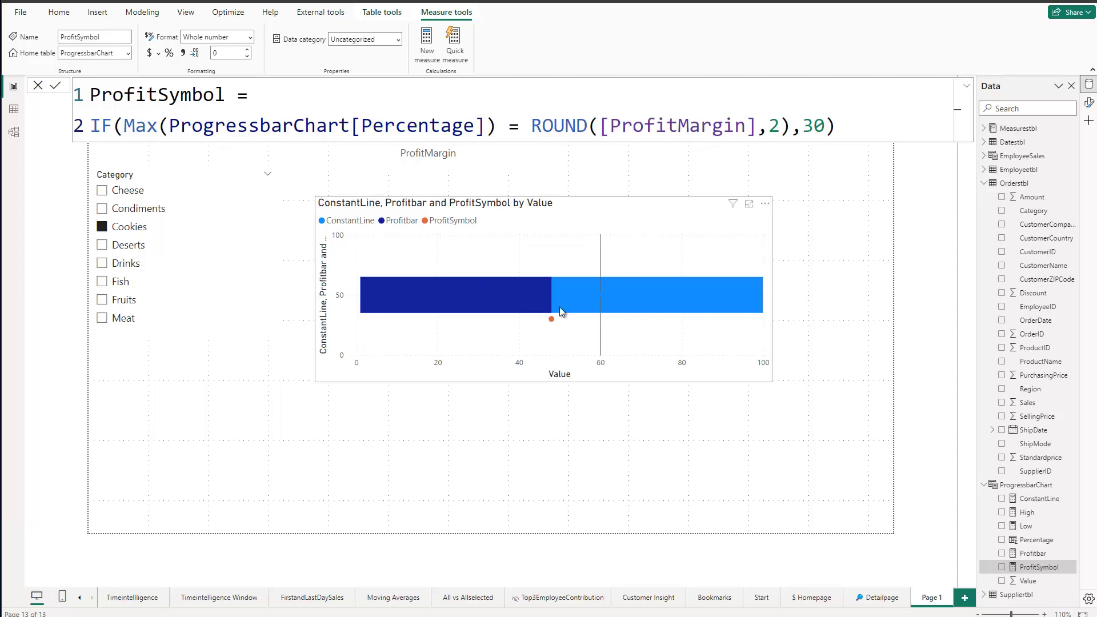
pyautogui.click(862, 210)
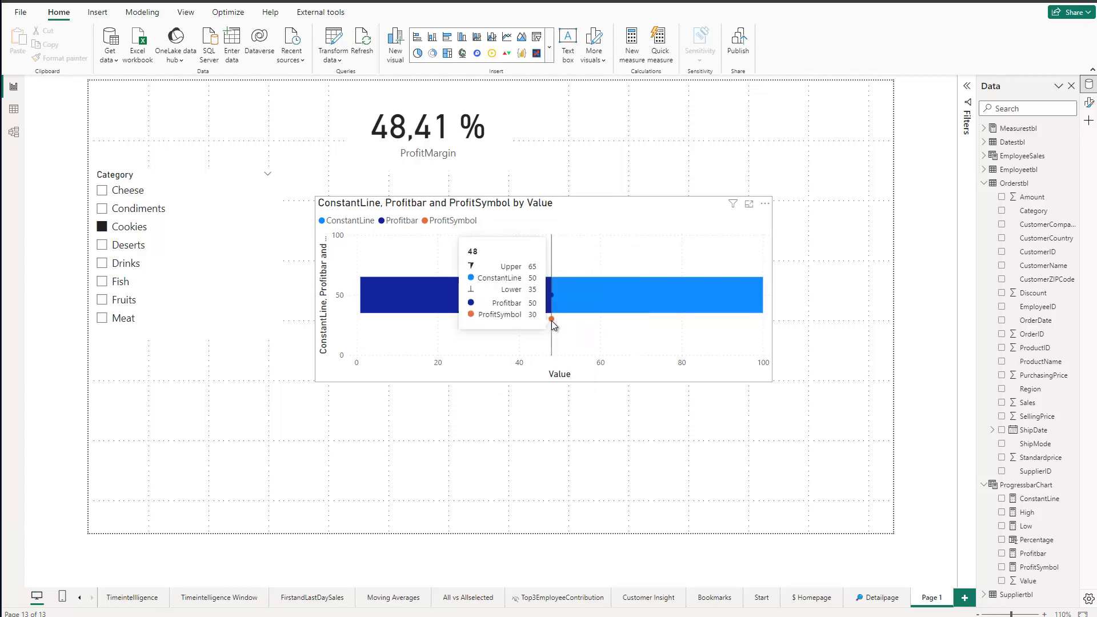
# Turn on markers for the line chart
pyautogui.click(719, 234)
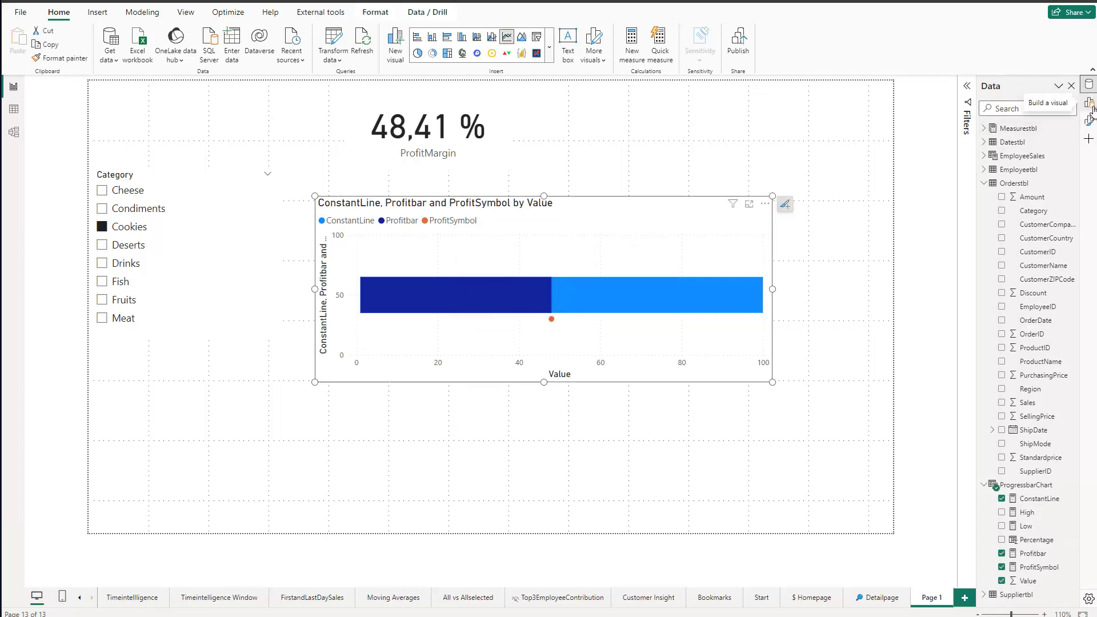
pyautogui.click(1091, 104)
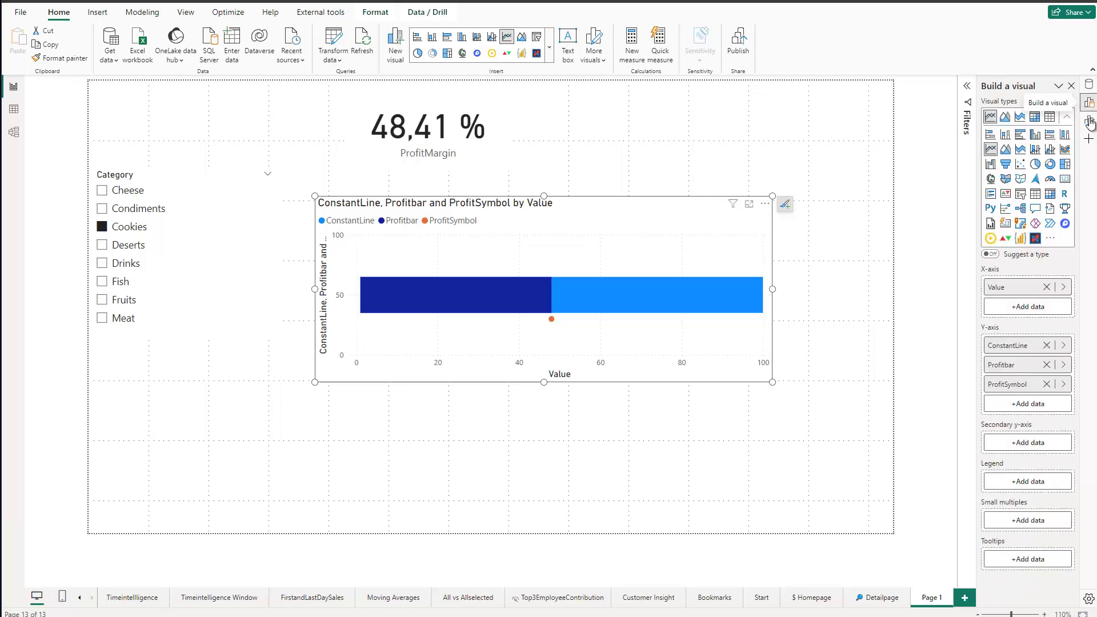
pyautogui.click(1091, 121)
pyautogui.scroll(-5, 1017, 290)
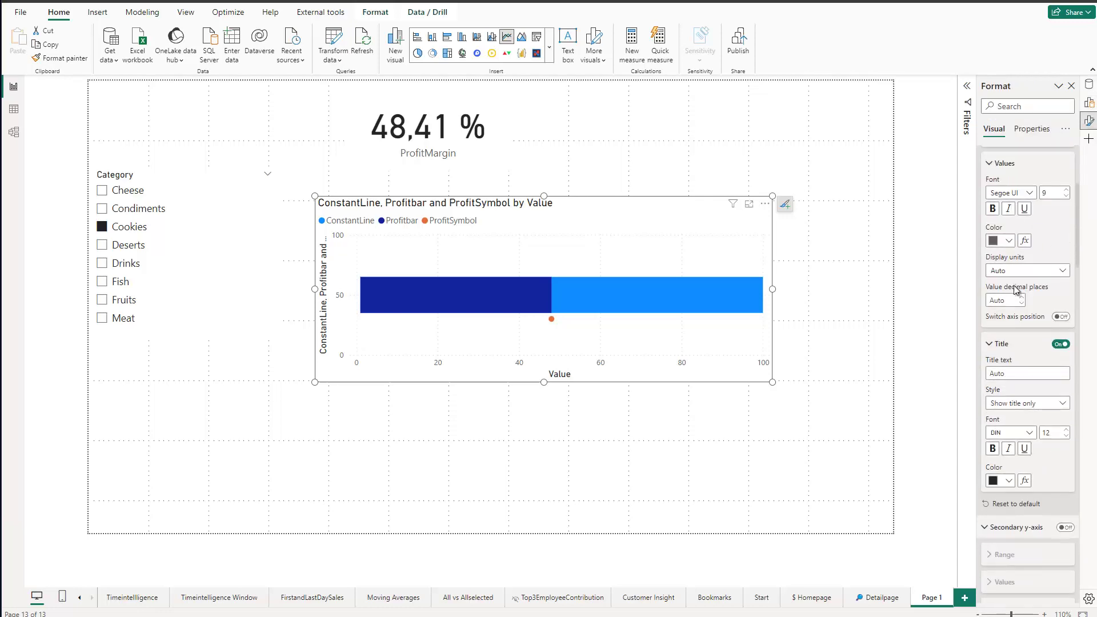
pyautogui.scroll(-10, 1017, 290)
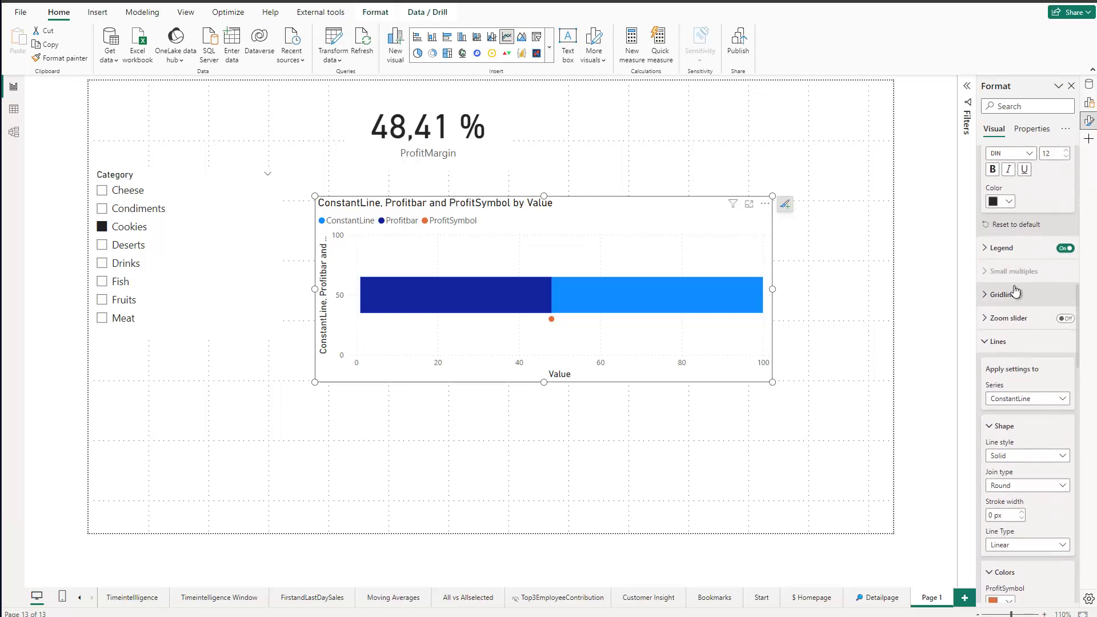
pyautogui.scroll(-2, 1016, 291)
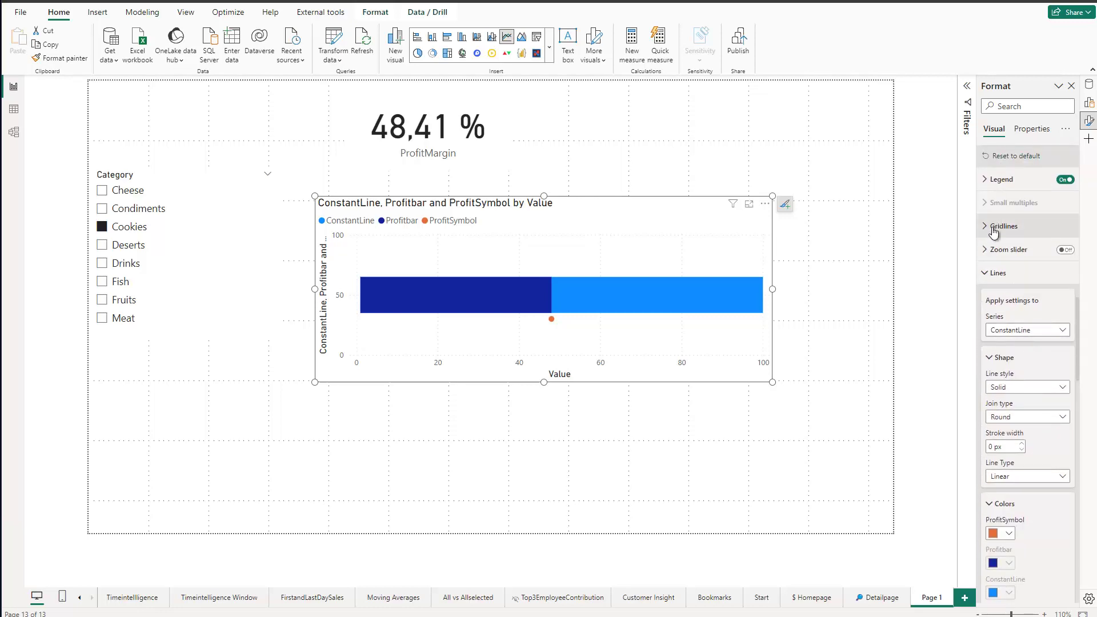
pyautogui.click(983, 277)
pyautogui.scroll(-4, 1023, 295)
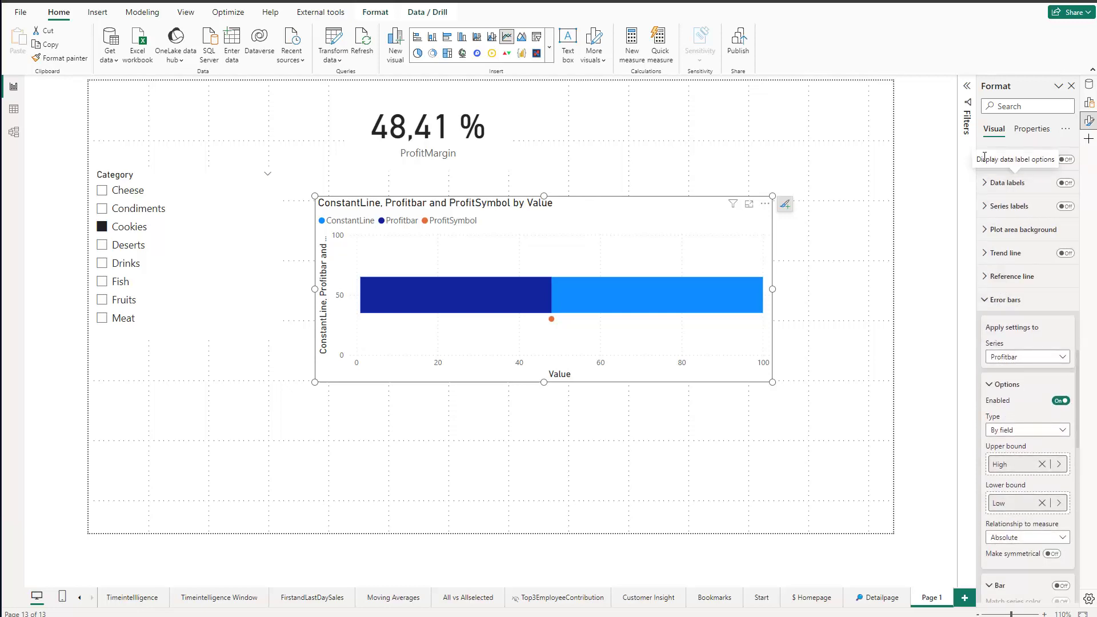
pyautogui.click(1066, 159)
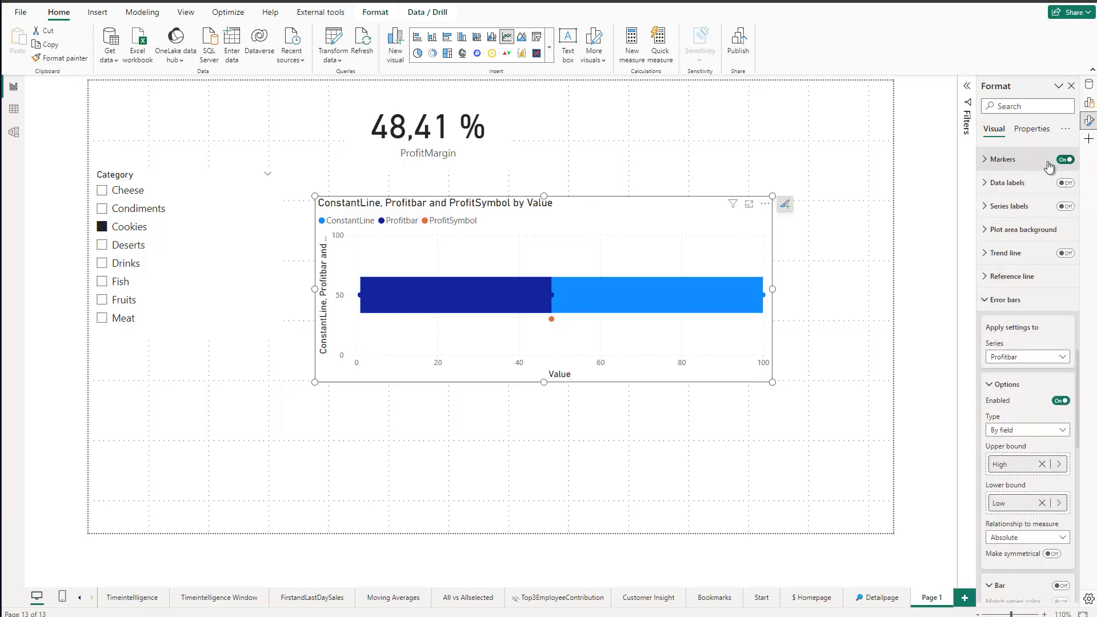
# Hide the markers of the ConstantLine and Profitbar series
pyautogui.click(985, 167)
pyautogui.click(1014, 219)
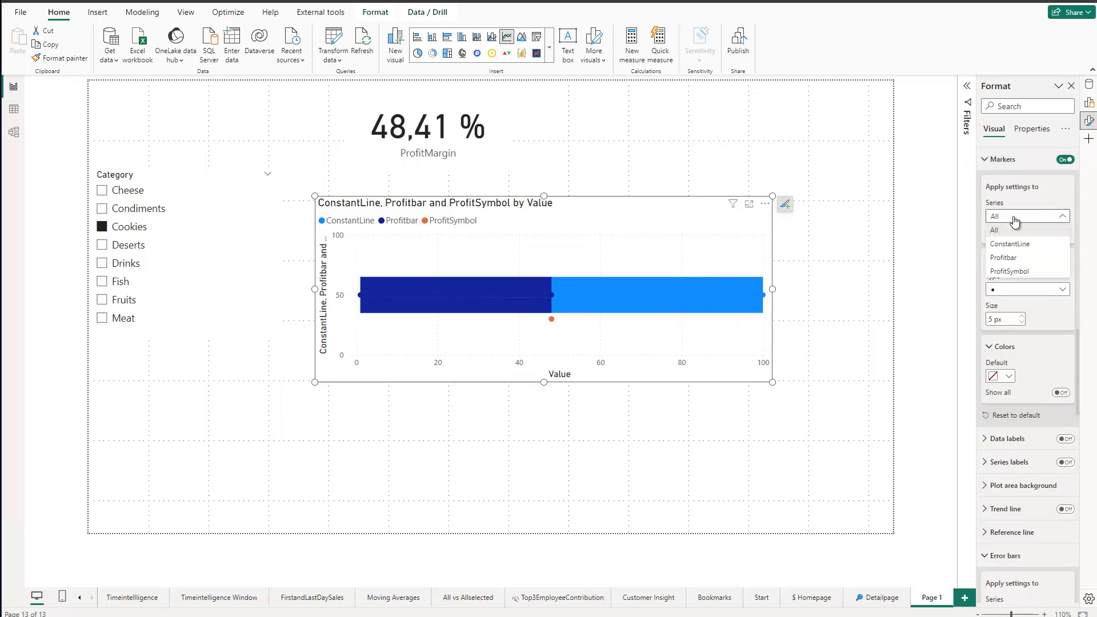
pyautogui.click(1010, 243)
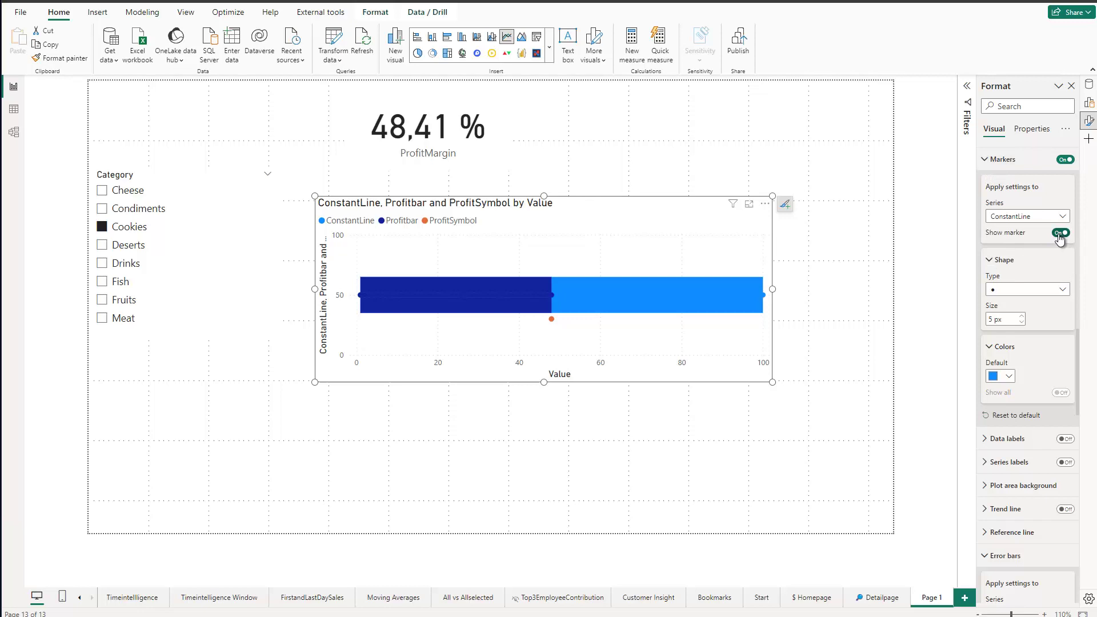
pyautogui.click(1061, 233)
pyautogui.click(997, 216)
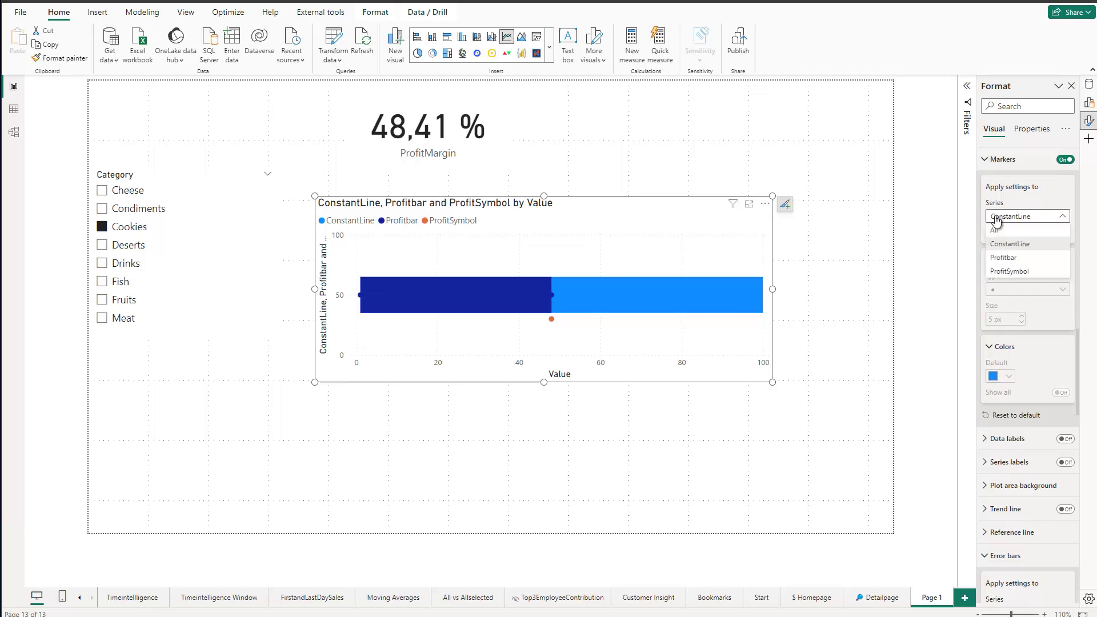
pyautogui.click(1004, 258)
pyautogui.click(1060, 234)
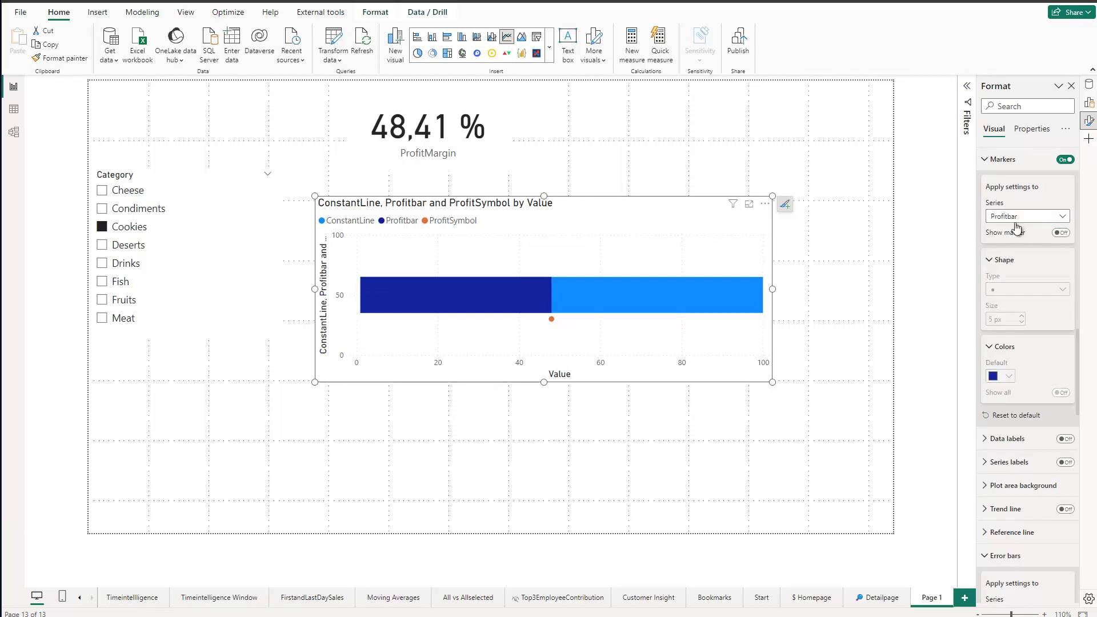
# Give the ProfitSymbol series a triangle marker with a size of 9 px
pyautogui.click(1015, 217)
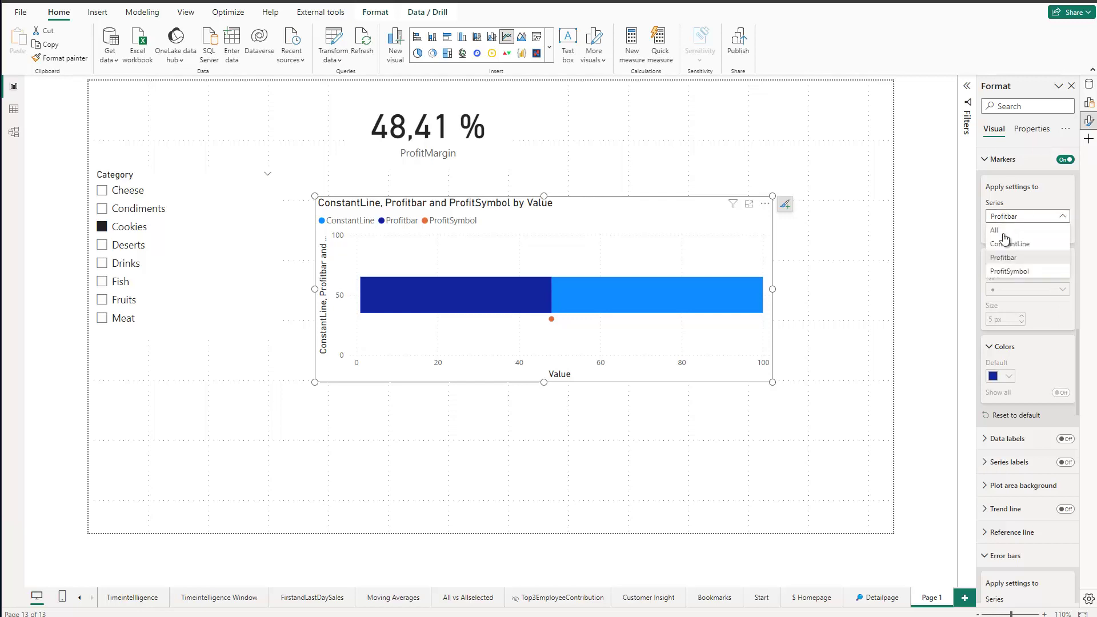
pyautogui.click(1008, 273)
pyautogui.click(1061, 232)
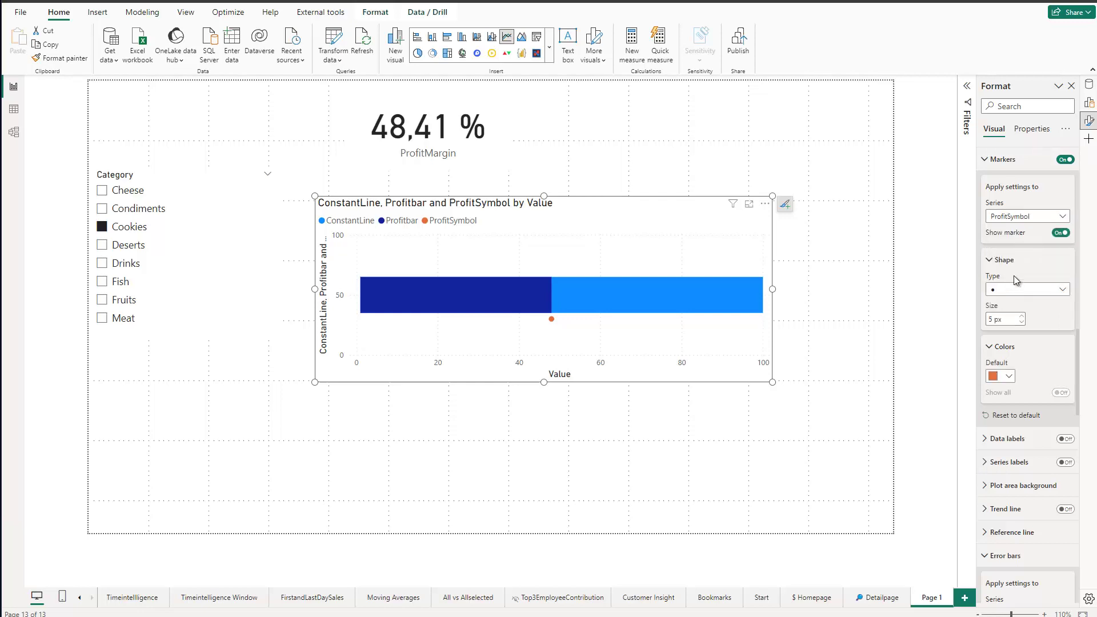
pyautogui.click(1010, 295)
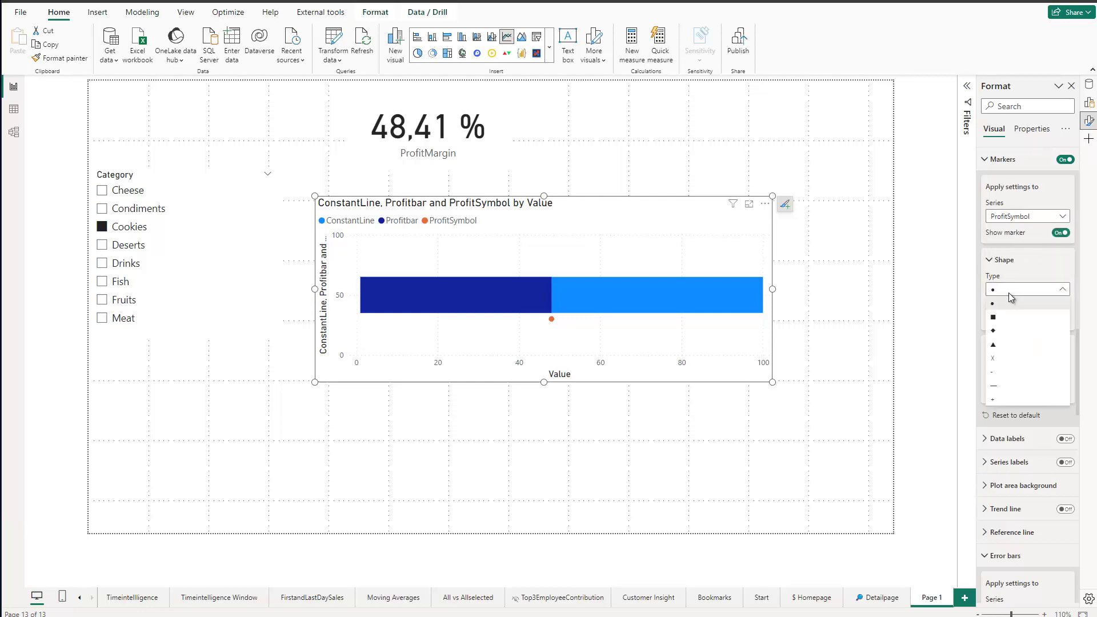
pyautogui.click(1000, 348)
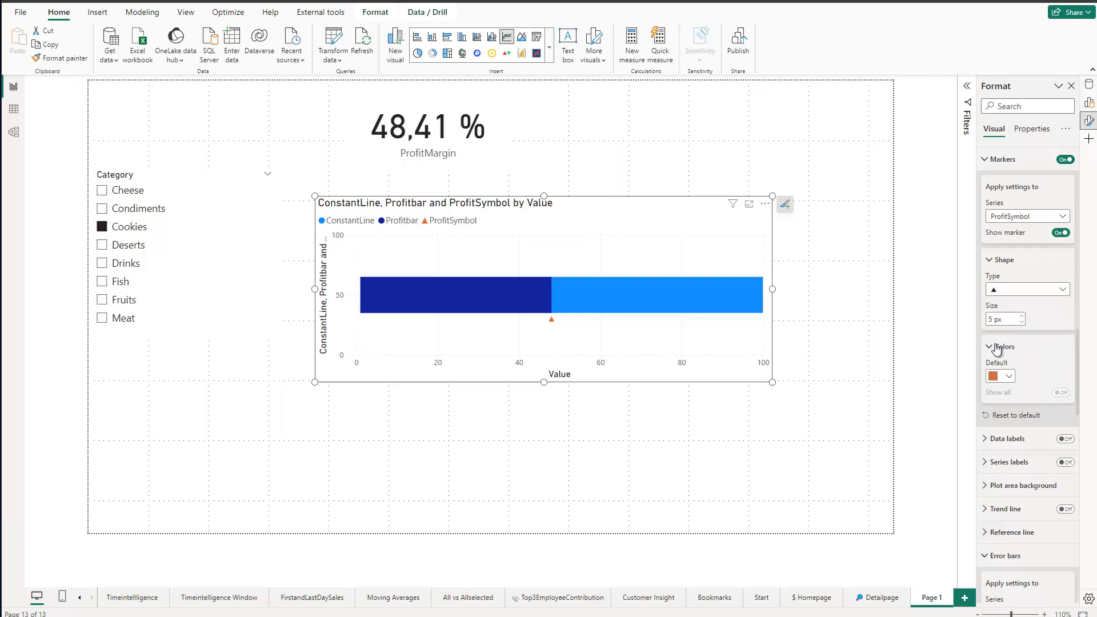
pyautogui.click(1022, 317)
pyautogui.click(1022, 317)
# Turn on data labels for the line chart
pyautogui.scroll(-10, 1025, 287)
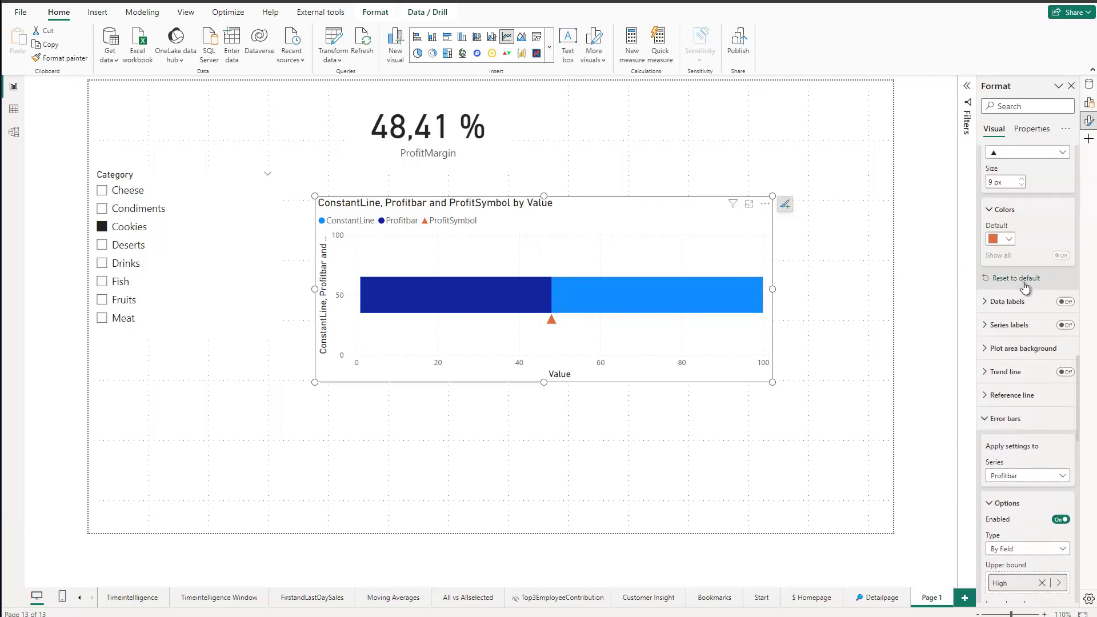
pyautogui.scroll(5, 1023, 282)
pyautogui.click(984, 302)
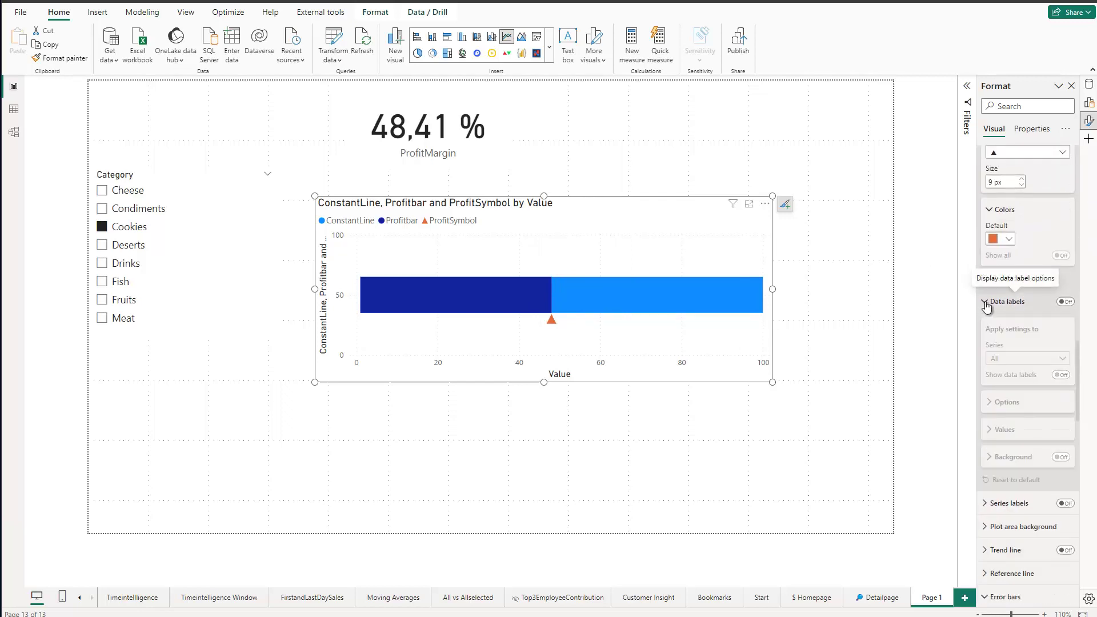
pyautogui.click(1067, 303)
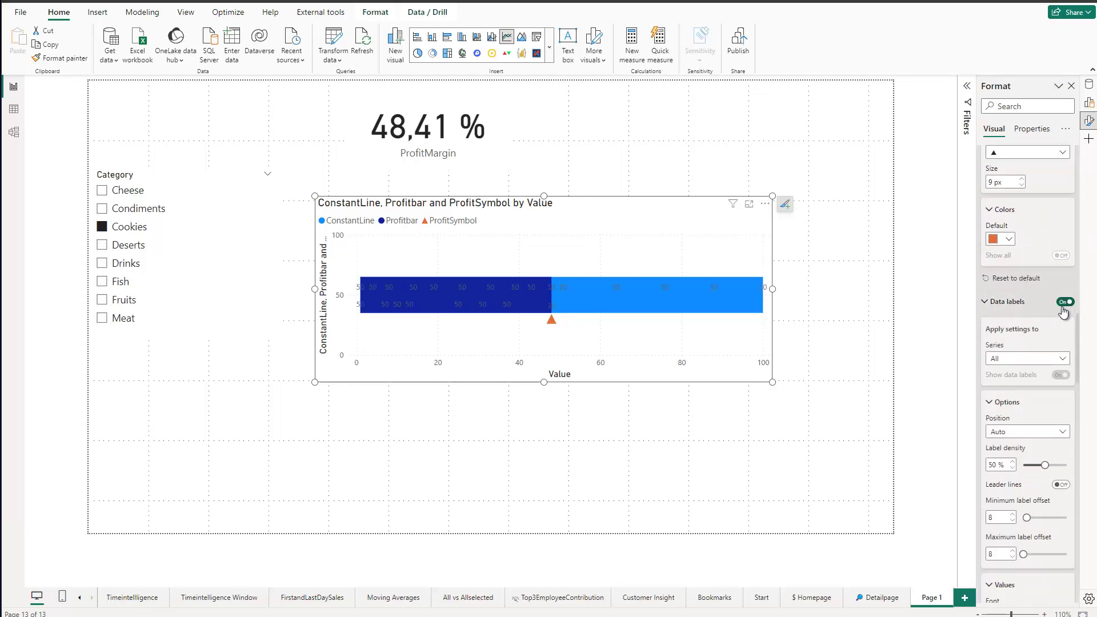
# Hide the data labels of the ConstantLine and Profitbar series
pyautogui.click(1034, 360)
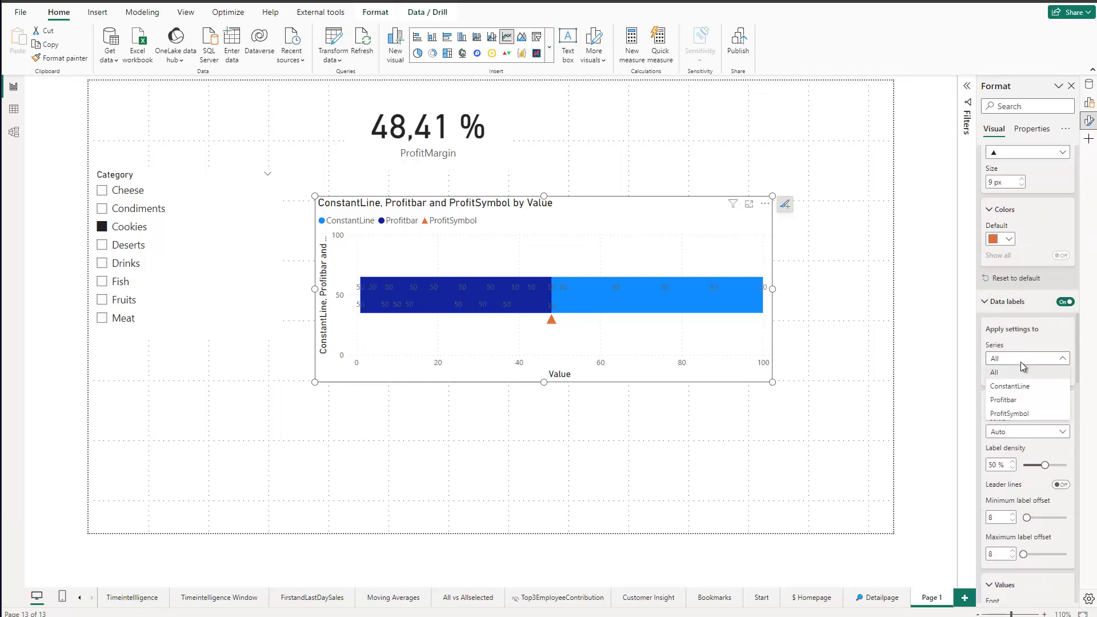
pyautogui.click(1011, 391)
pyautogui.click(1061, 375)
pyautogui.click(1061, 376)
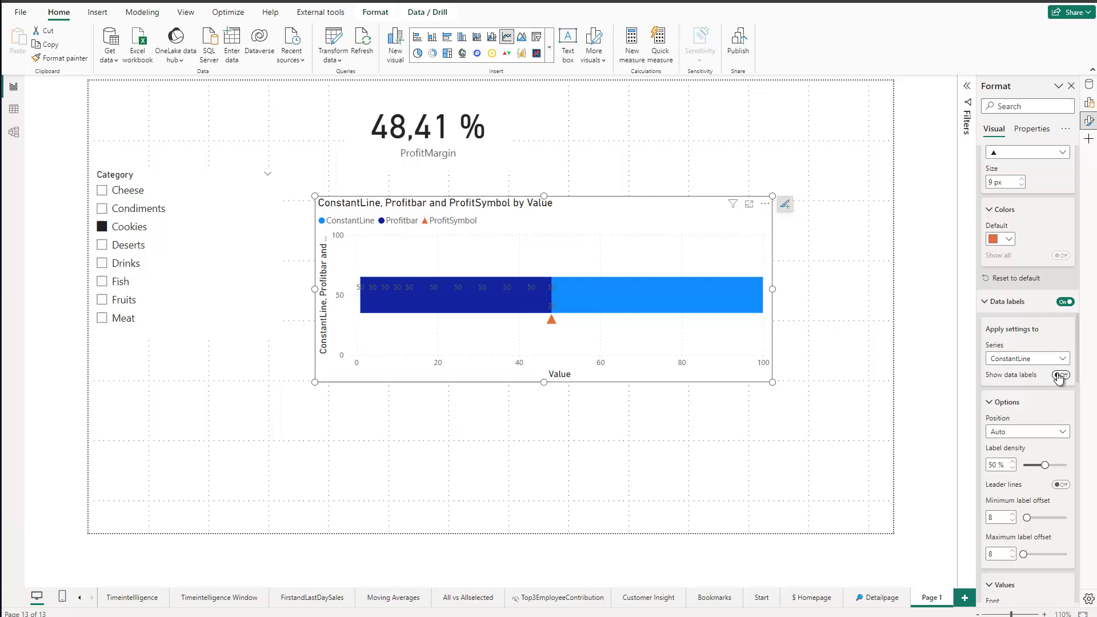
pyautogui.click(1028, 359)
pyautogui.click(1017, 400)
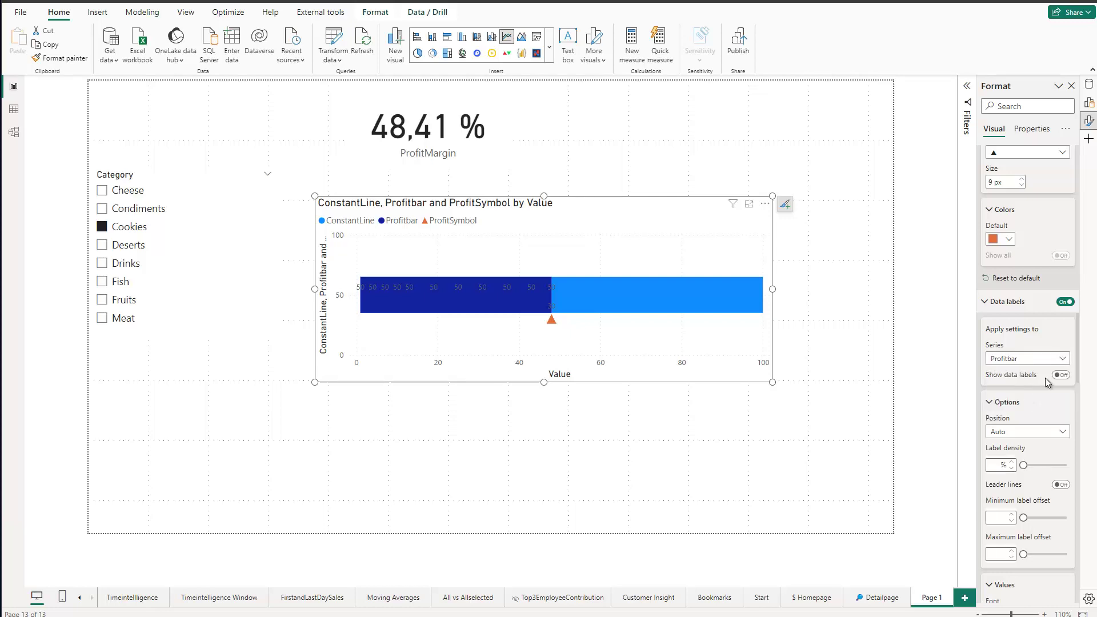
pyautogui.click(1060, 376)
pyautogui.click(1061, 376)
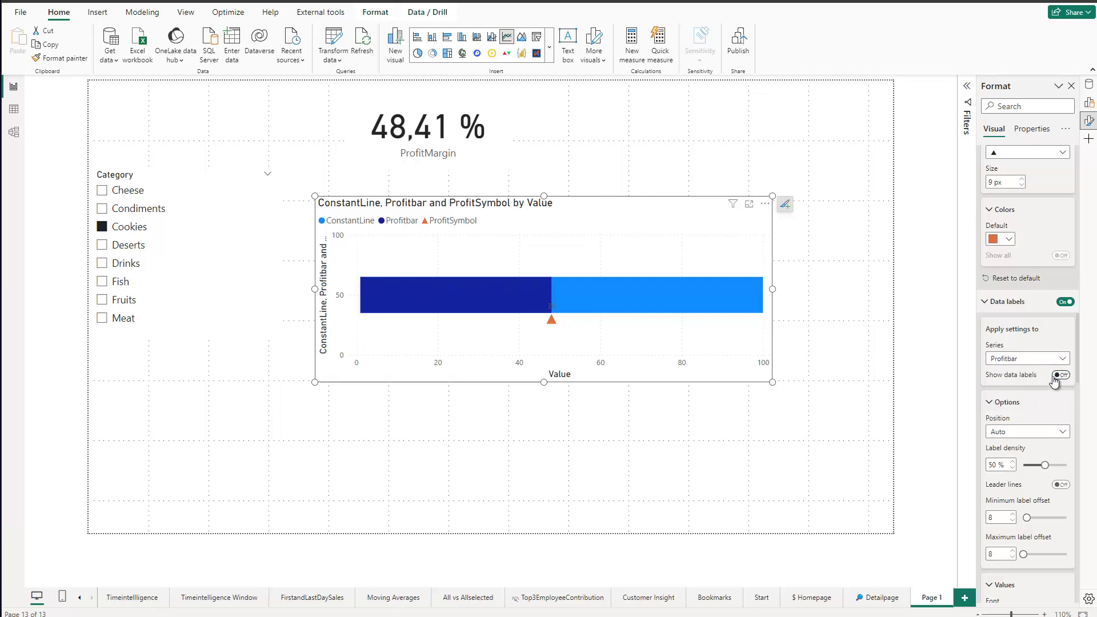
# Enable a custom label for the ProfitSymbol series' data labels and use the ProfitMargin measure as its field
pyautogui.click(1012, 360)
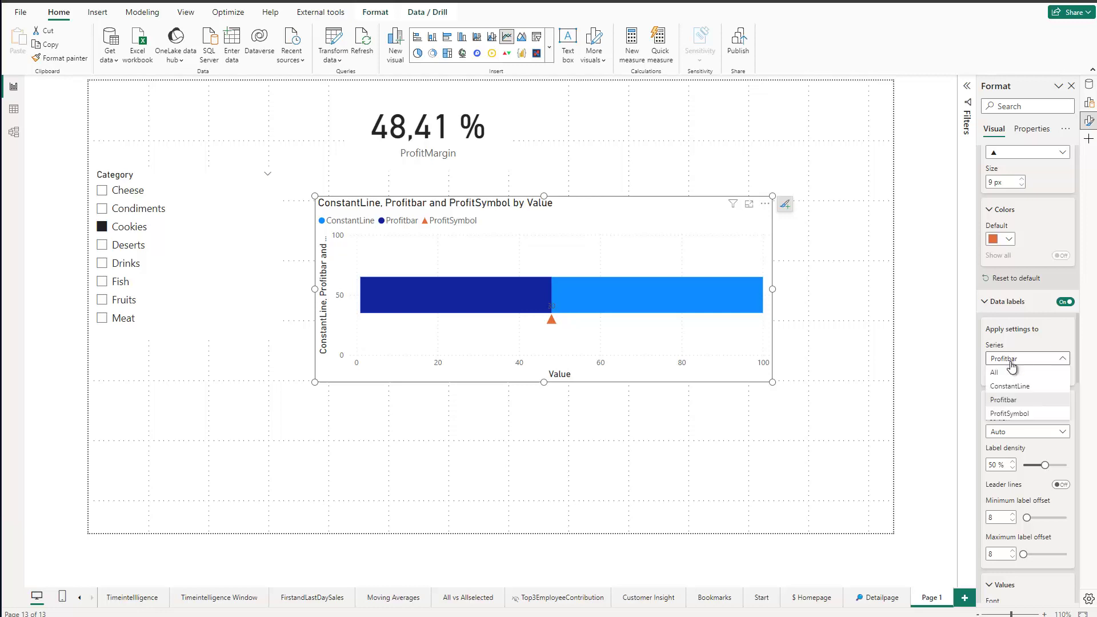
pyautogui.click(1010, 409)
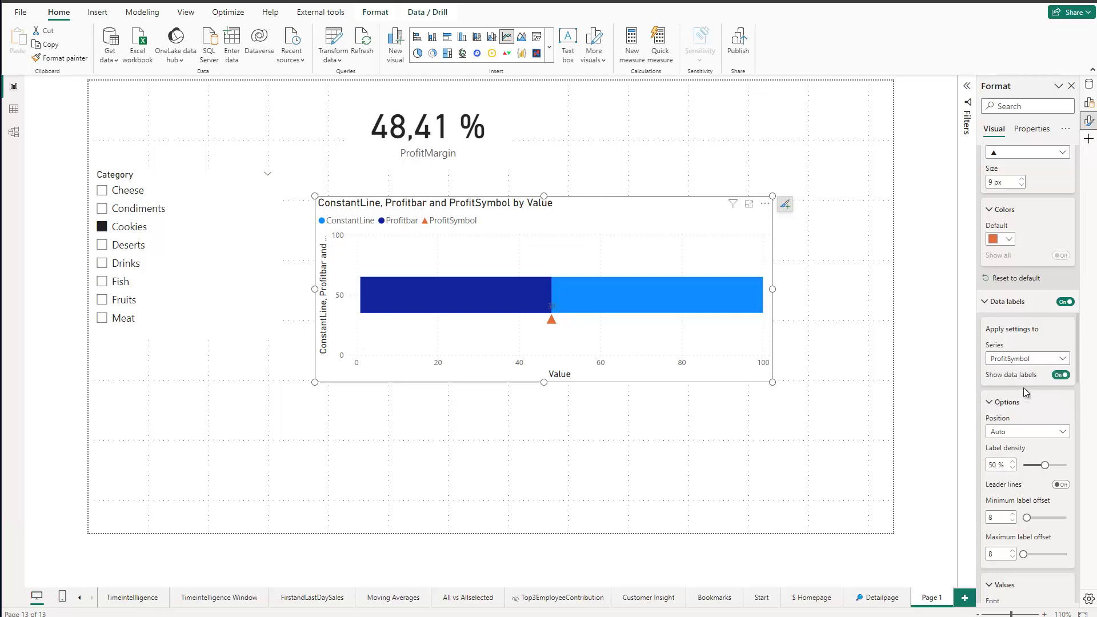
pyautogui.scroll(-5, 1023, 388)
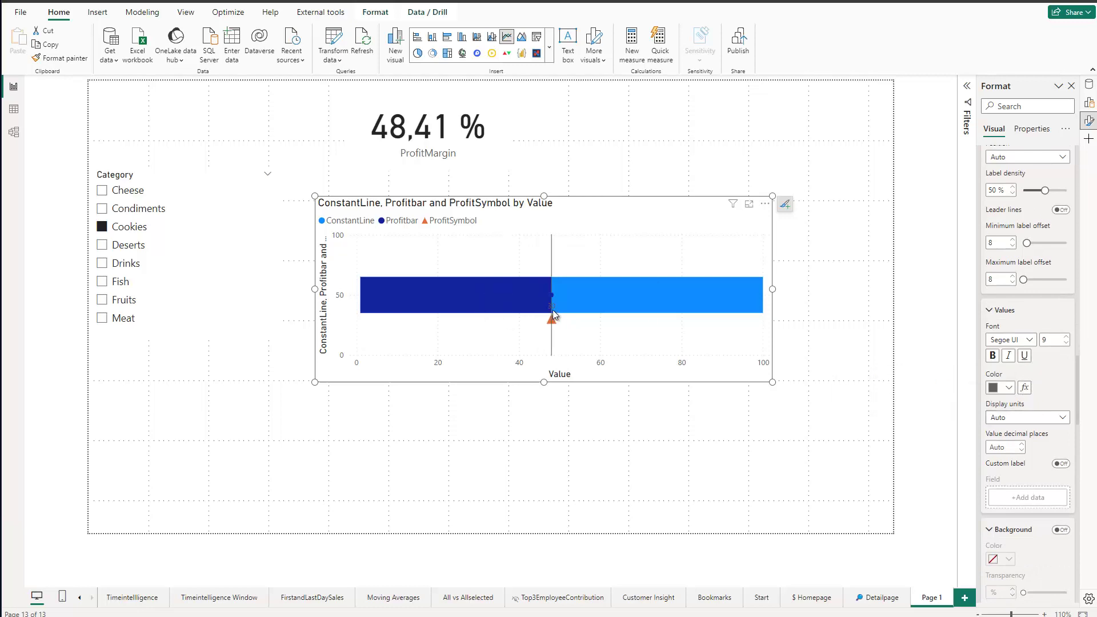
pyautogui.moveTo(552, 309)
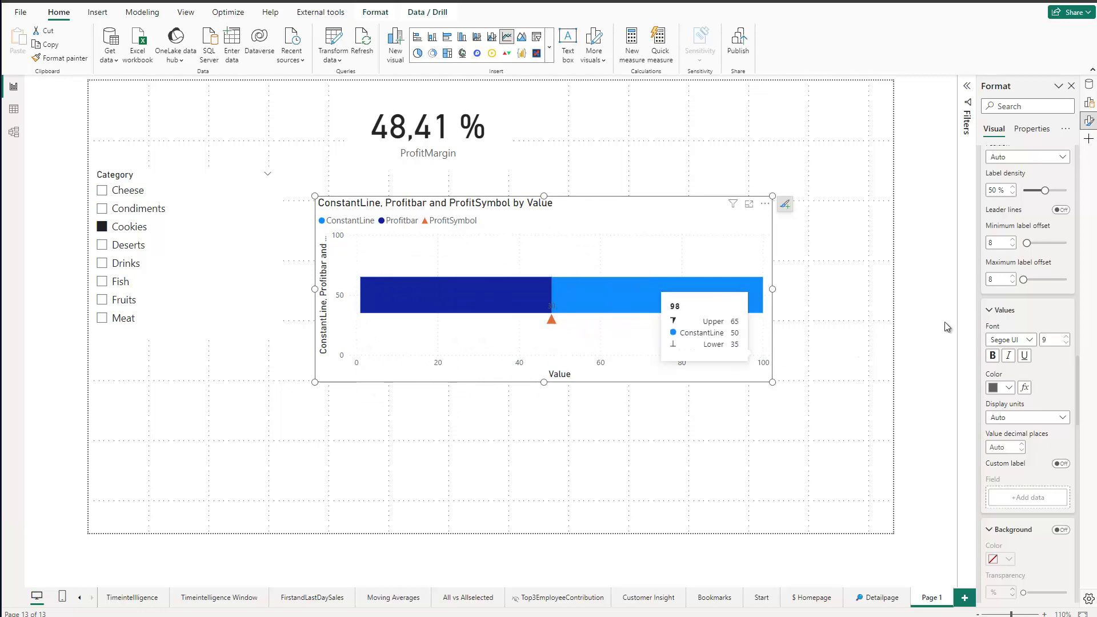
pyautogui.click(1060, 464)
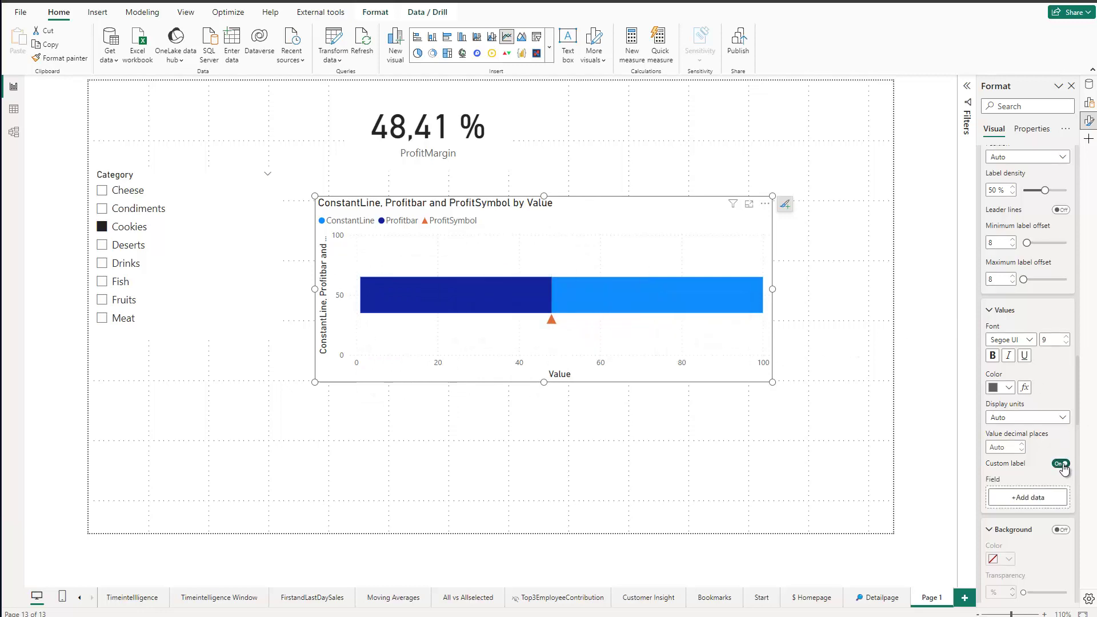
pyautogui.click(1027, 498)
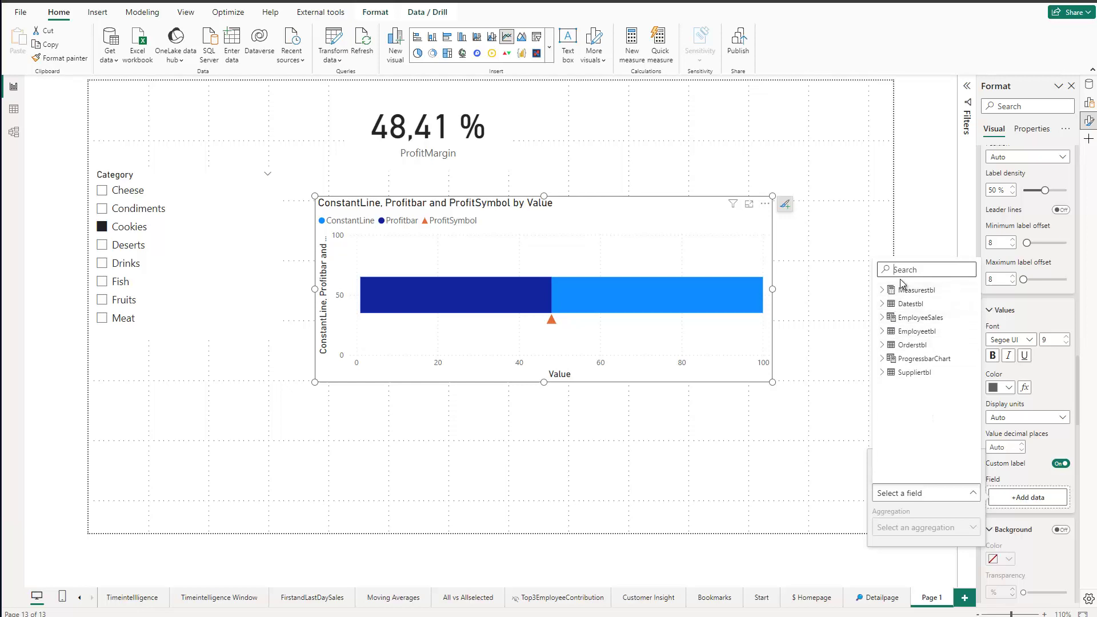
pyautogui.write('profit')
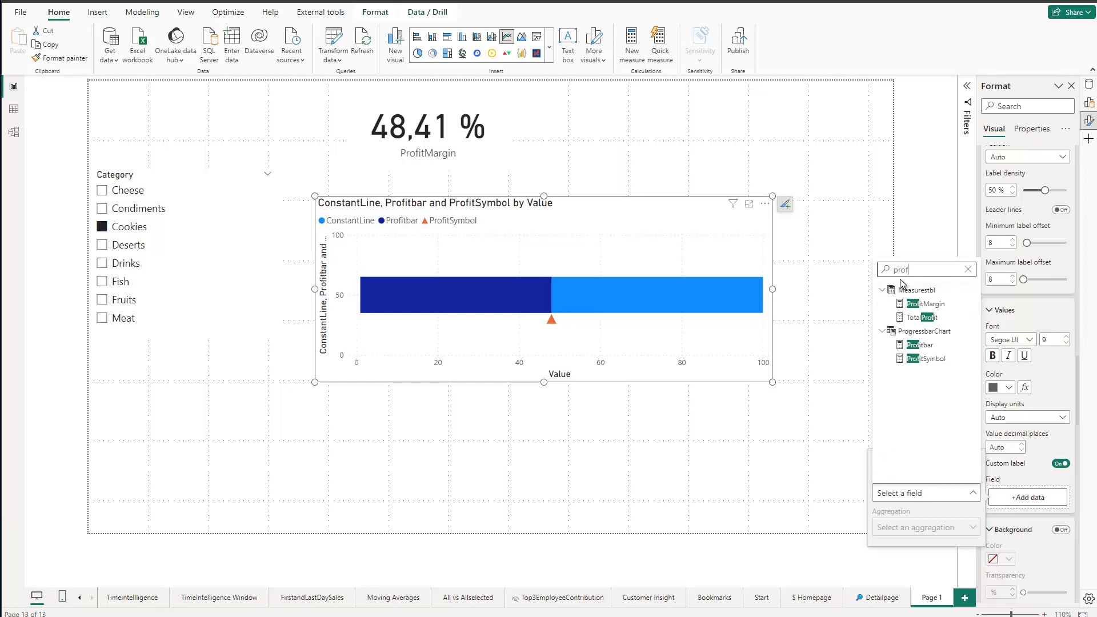
pyautogui.click(925, 304)
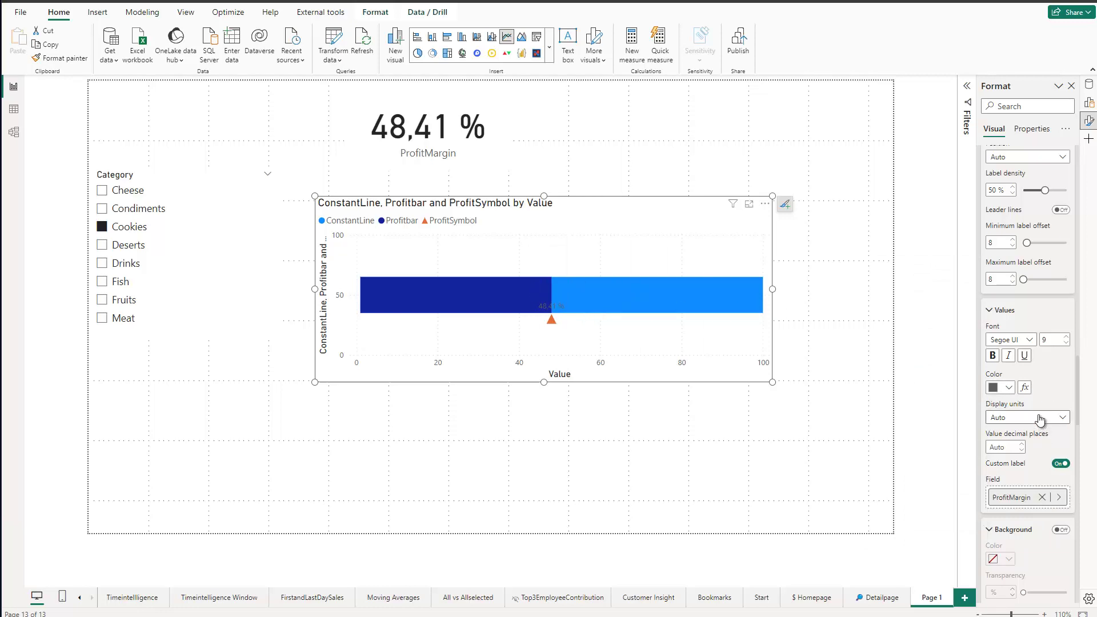
# Set the value decimal places of the ProfitSymbol data labels to 0
pyautogui.click(1025, 355)
pyautogui.click(1036, 423)
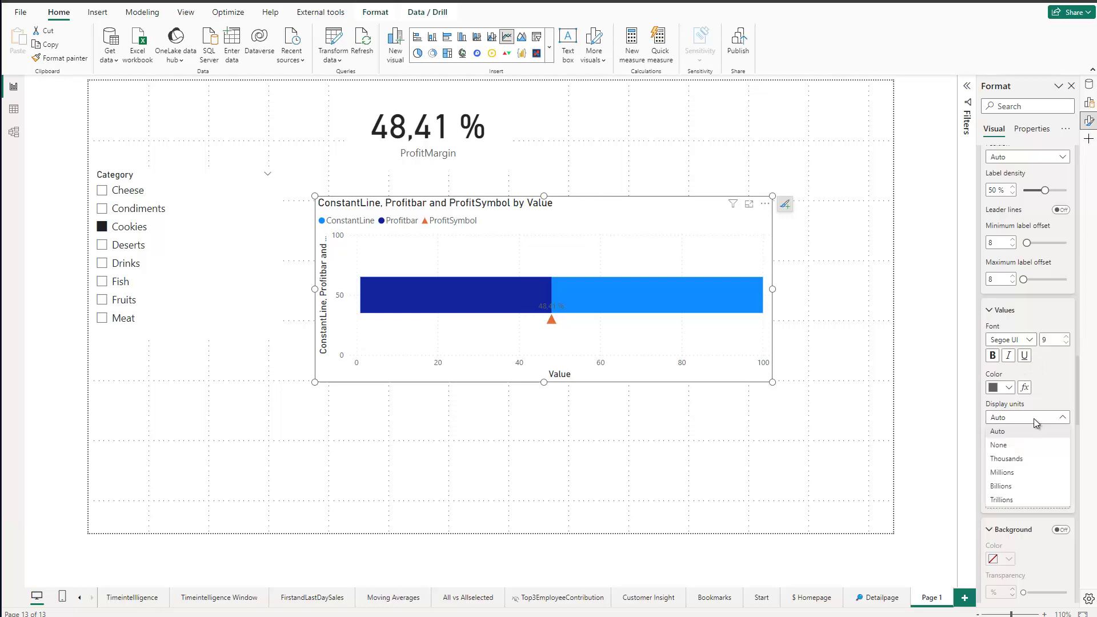
pyautogui.click(1036, 424)
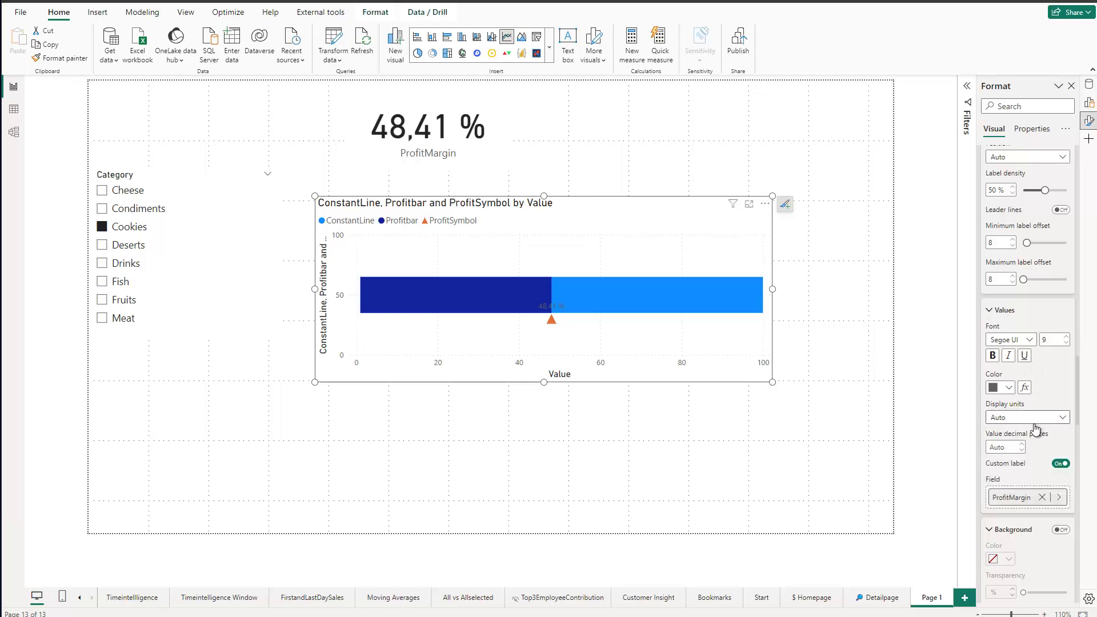
pyautogui.click(1007, 447)
pyautogui.scroll(-3, 1006, 439)
pyautogui.scroll(3, 1049, 404)
# Try white as the colour of the ProfitSymbol data label values
pyautogui.click(1008, 391)
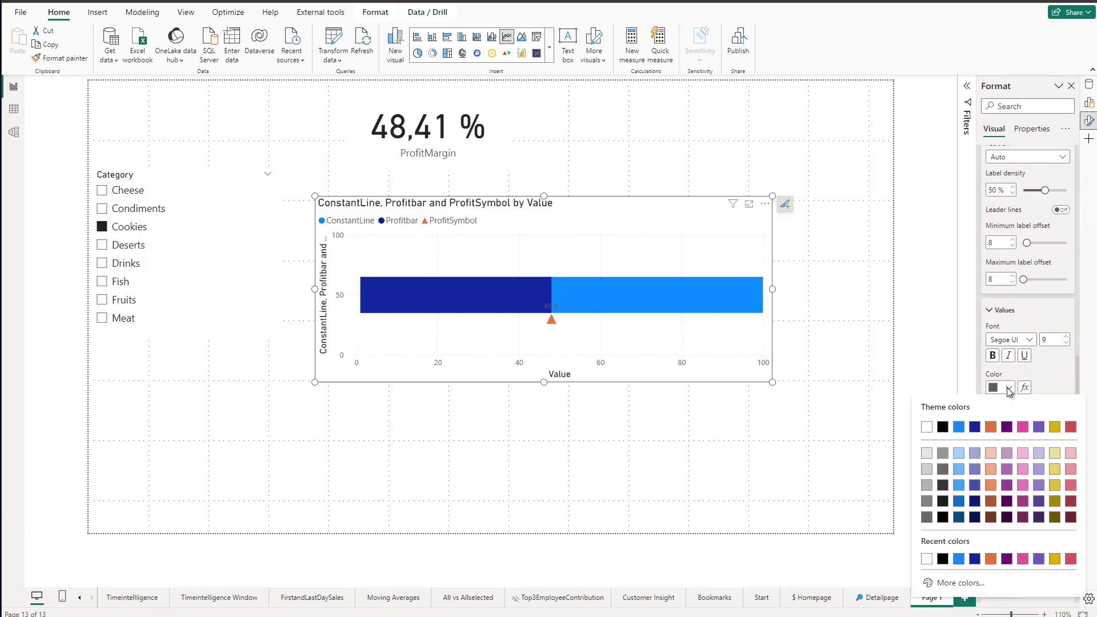
pyautogui.click(930, 426)
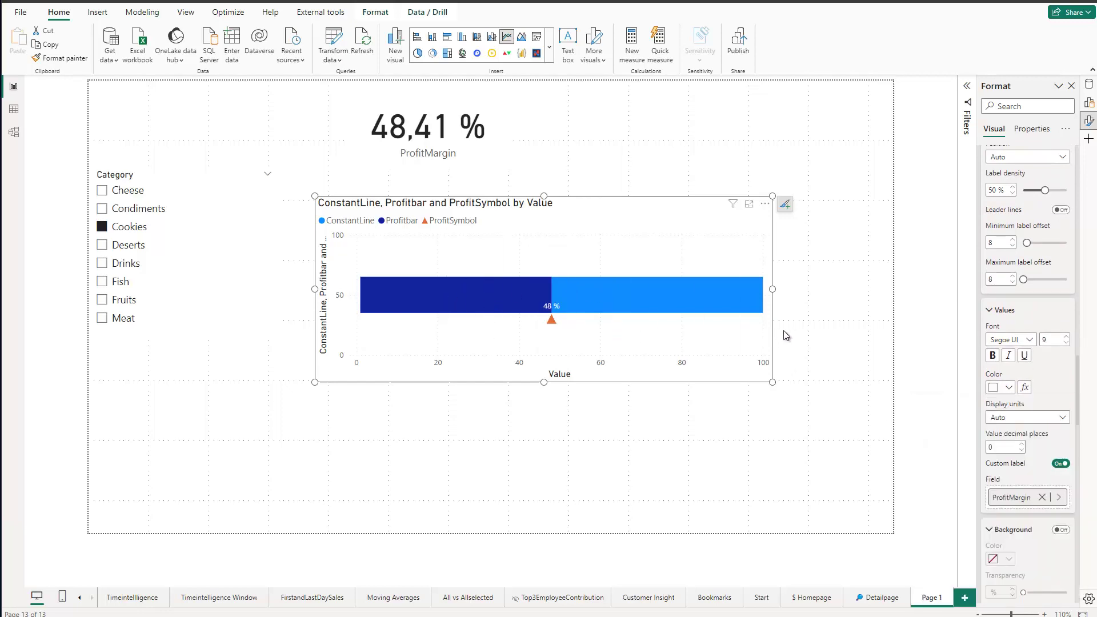
# Set the colour of the ProfitSymbol data label values to black
pyautogui.scroll(2, 1007, 369)
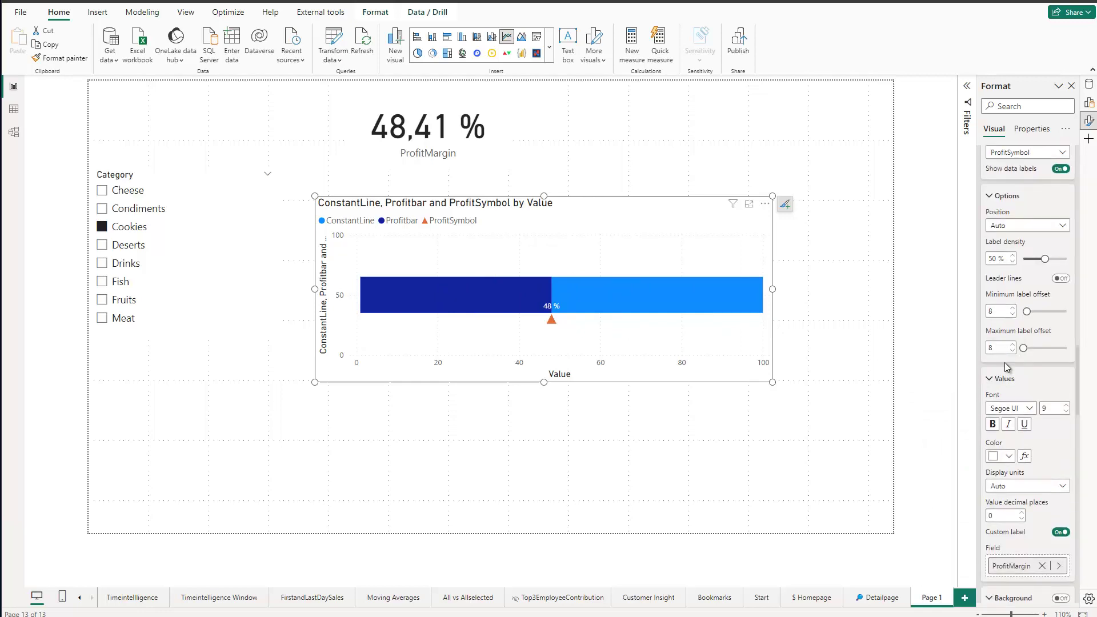
pyautogui.scroll(-2, 1007, 369)
pyautogui.scroll(2, 1009, 371)
pyautogui.scroll(-2, 1017, 388)
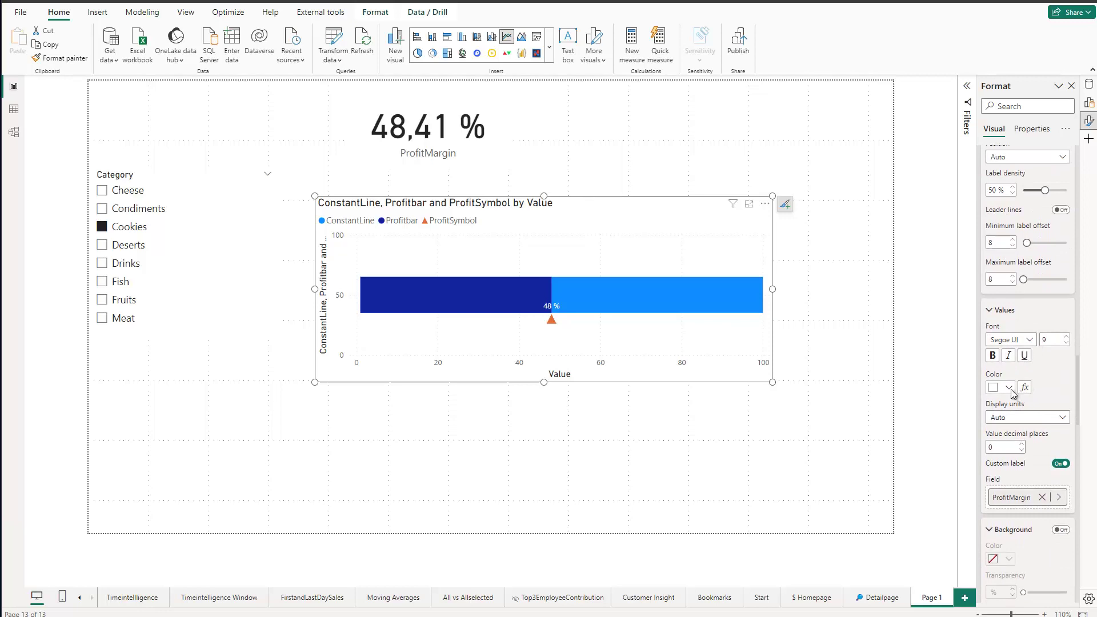
pyautogui.click(1008, 387)
pyautogui.click(943, 426)
# Position the ProfitSymbol data labels Under the marker and set their minimum label offset to 0
pyautogui.scroll(2, 1035, 245)
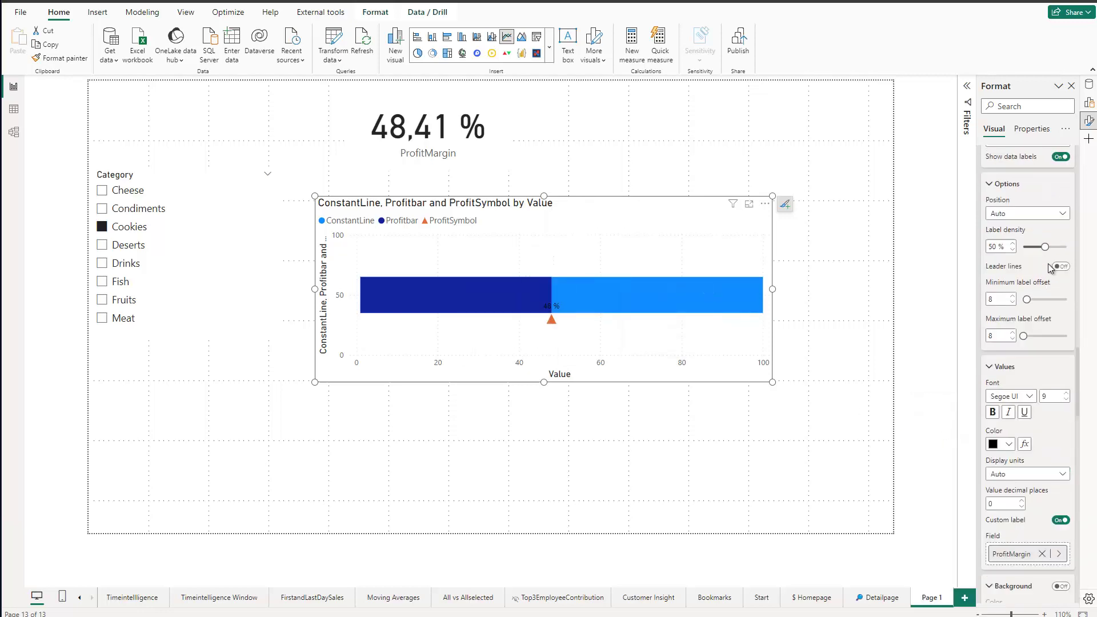
pyautogui.click(1015, 228)
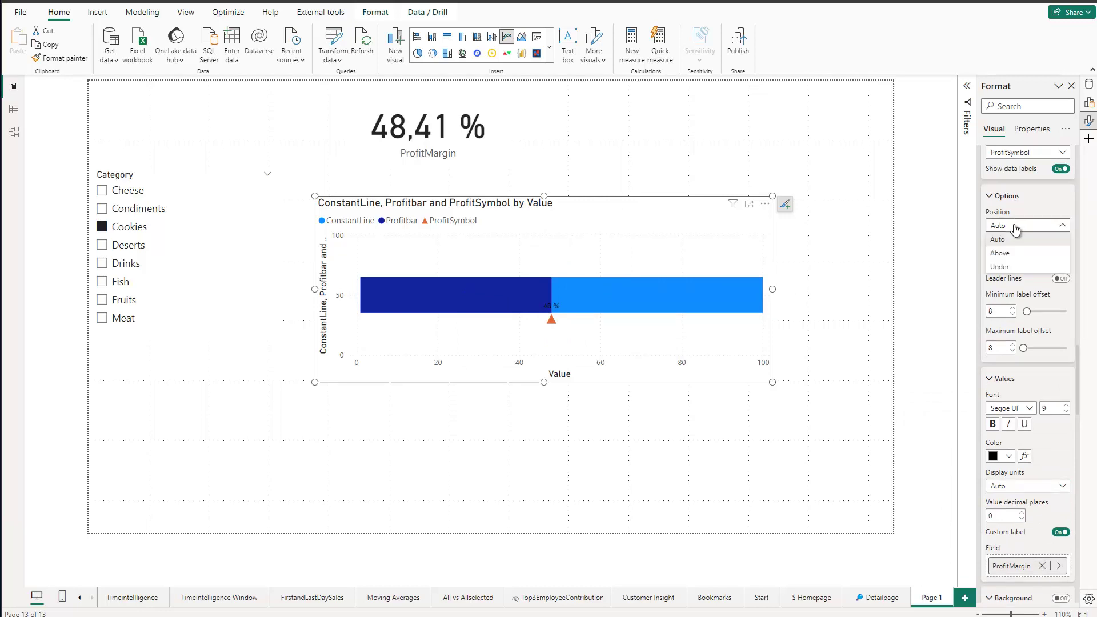
pyautogui.click(1009, 267)
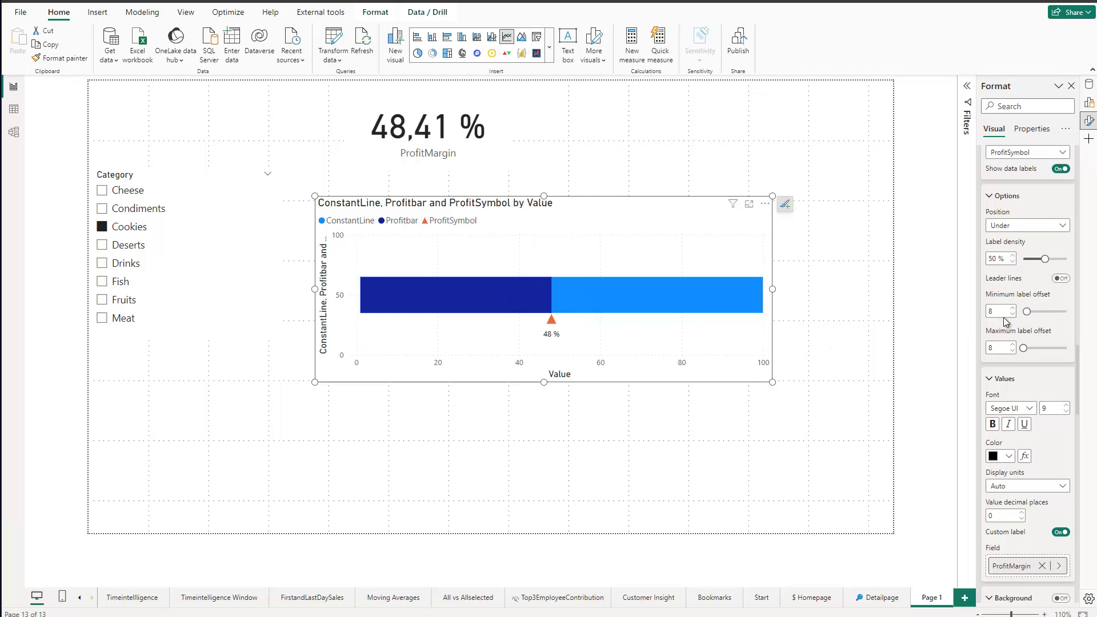
pyautogui.moveTo(1022, 312); pyautogui.dragTo(1018, 311)
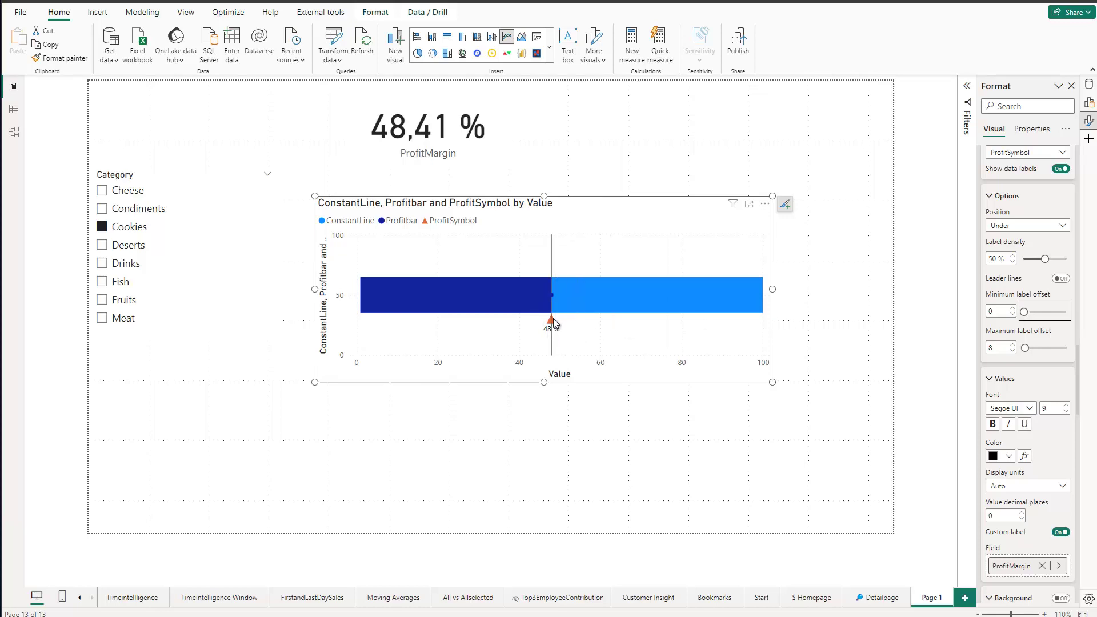
# Check the progress bar and its label by filtering the Category slicer to Deserts, Drinks, Cheese, Condiments and again Deserts
pyautogui.moveTo(562, 329)
pyautogui.click(103, 246)
pyautogui.click(102, 264)
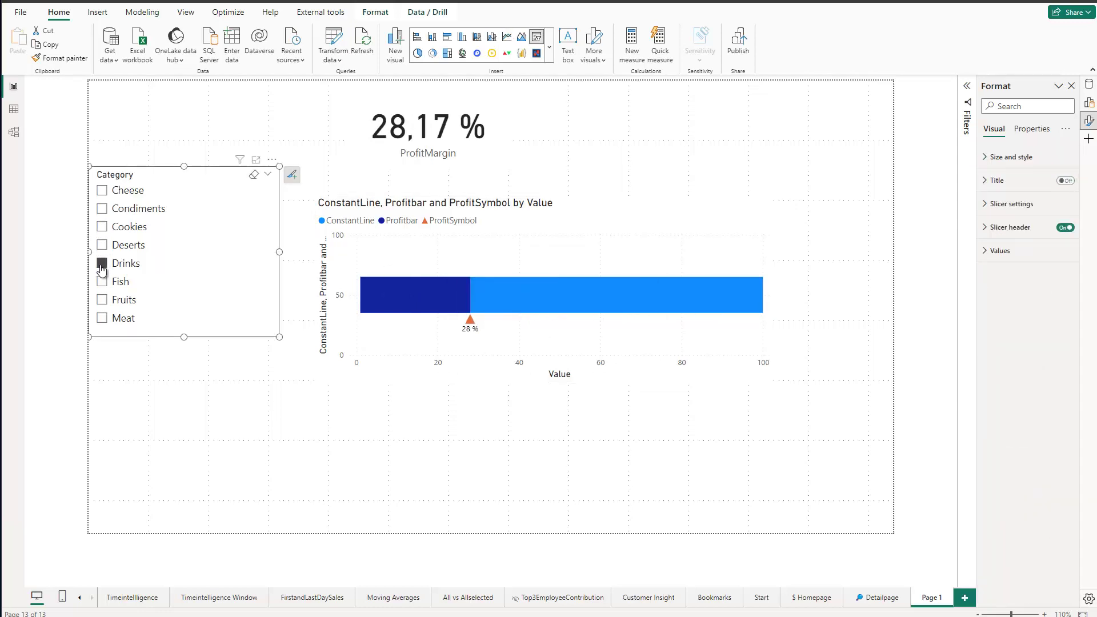
pyautogui.click(102, 190)
pyautogui.click(103, 209)
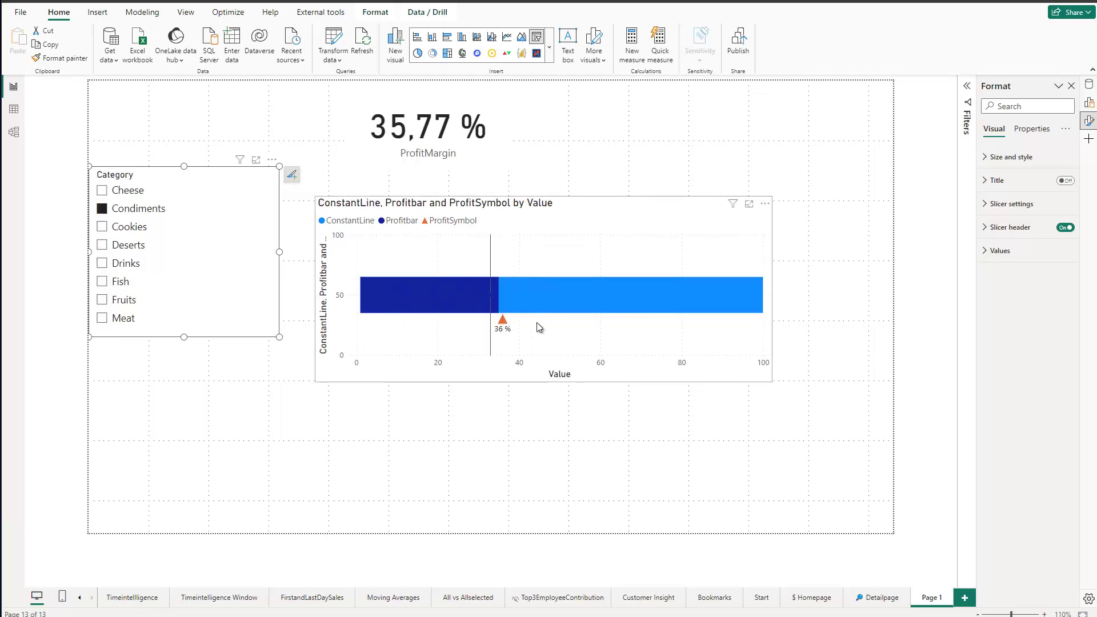
pyautogui.click(127, 245)
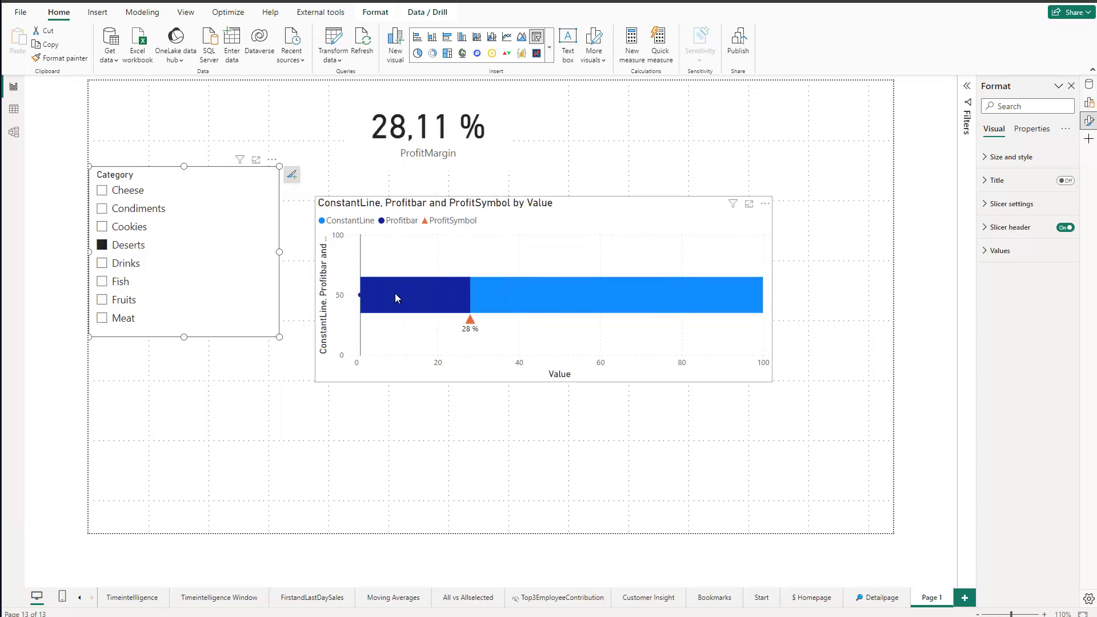